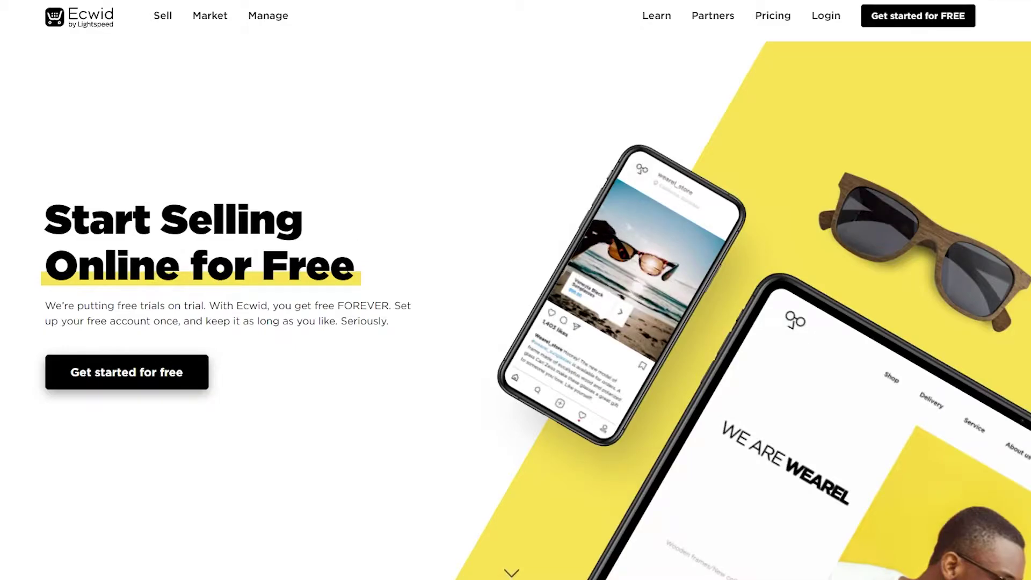
Open Ecwid's free-account sign-up form from the homepage
click(139, 383)
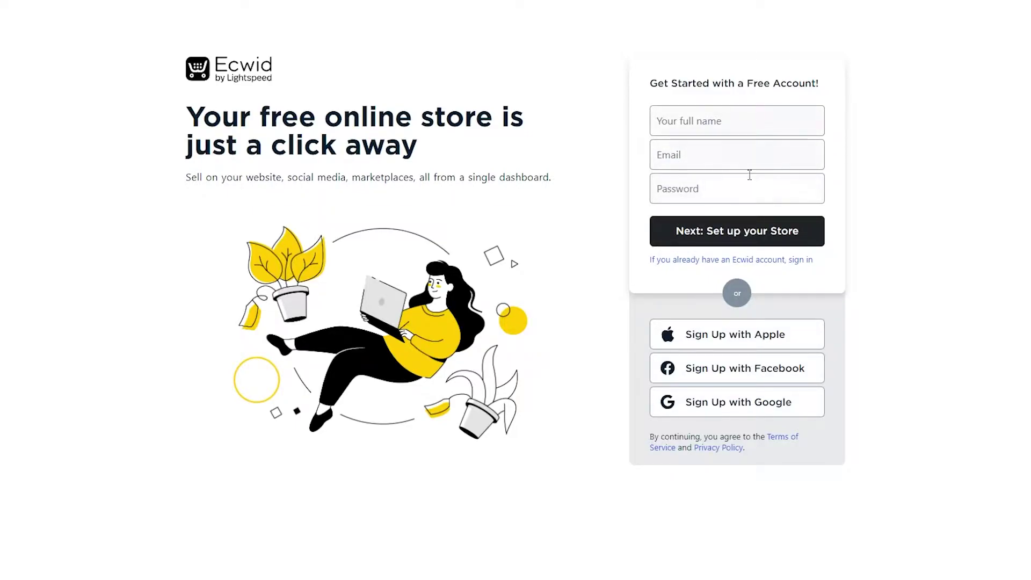
Sign up with Google and continue past the store name and currency step
click(727, 412)
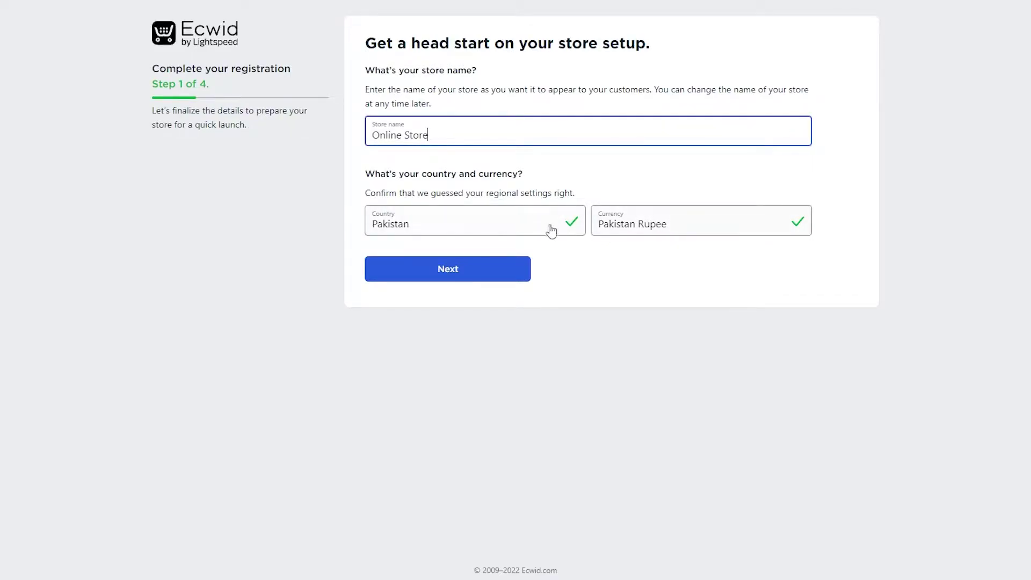
click(410, 274)
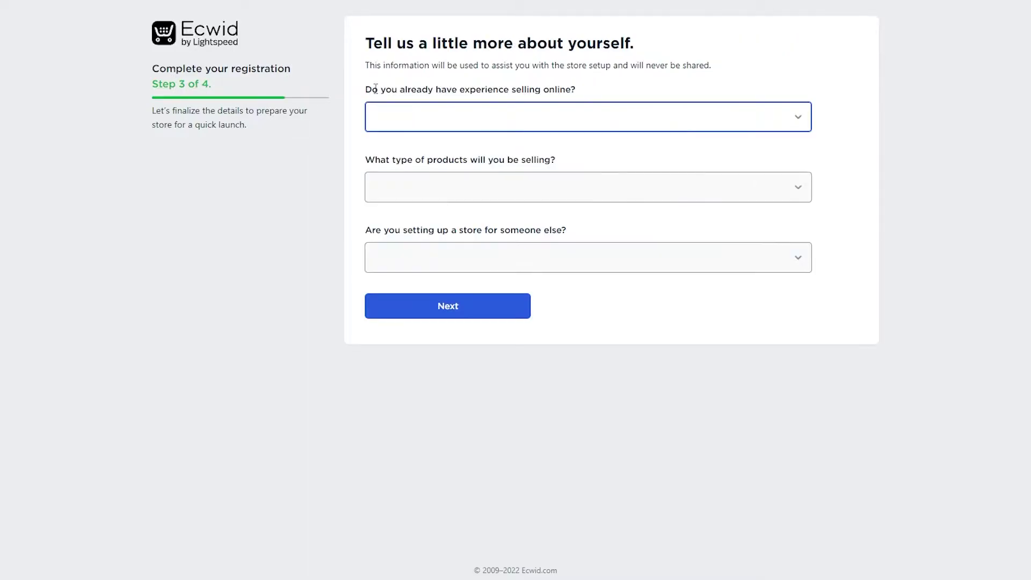
right_click(369, 88)
click(365, 94)
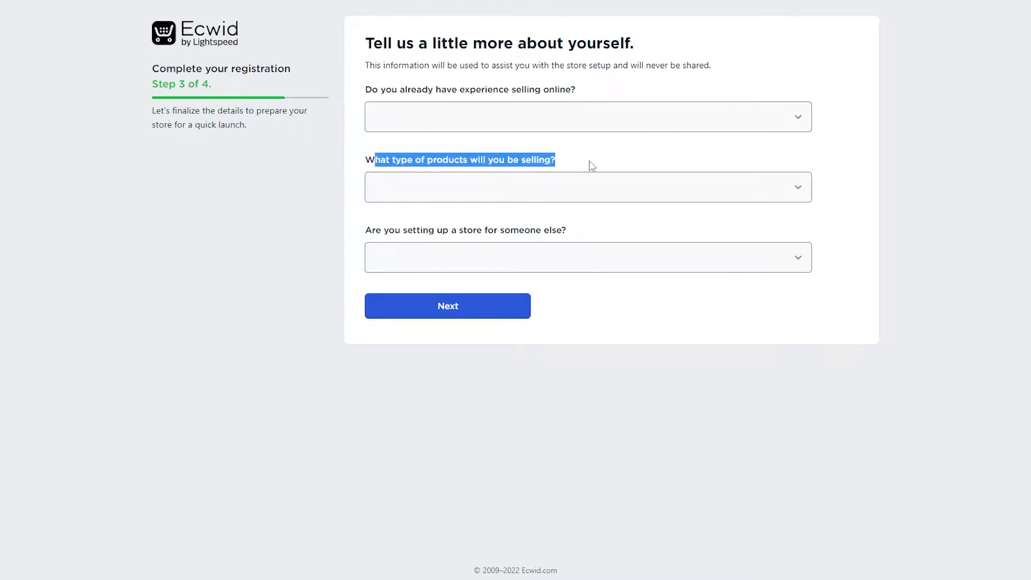
drag(365, 230, 662, 234)
click(540, 224)
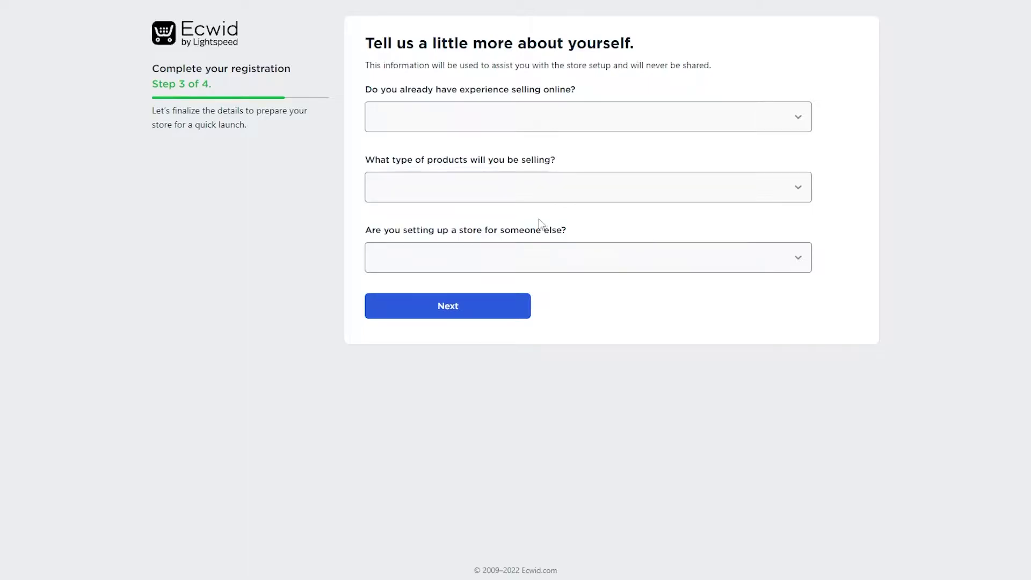
Answer the survey: just getting started, selling Services, not setting up for someone else
click(478, 113)
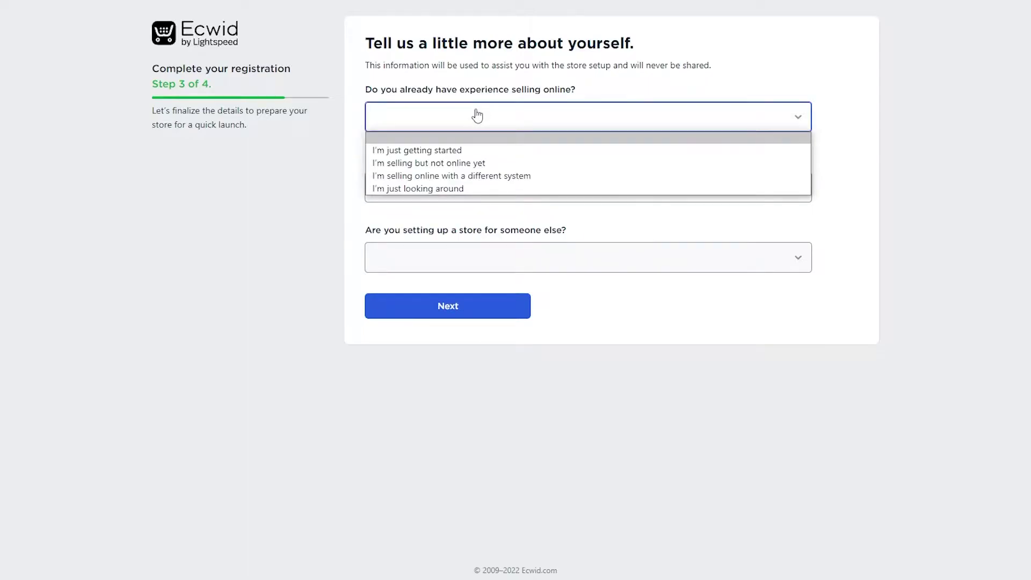
click(483, 151)
click(455, 185)
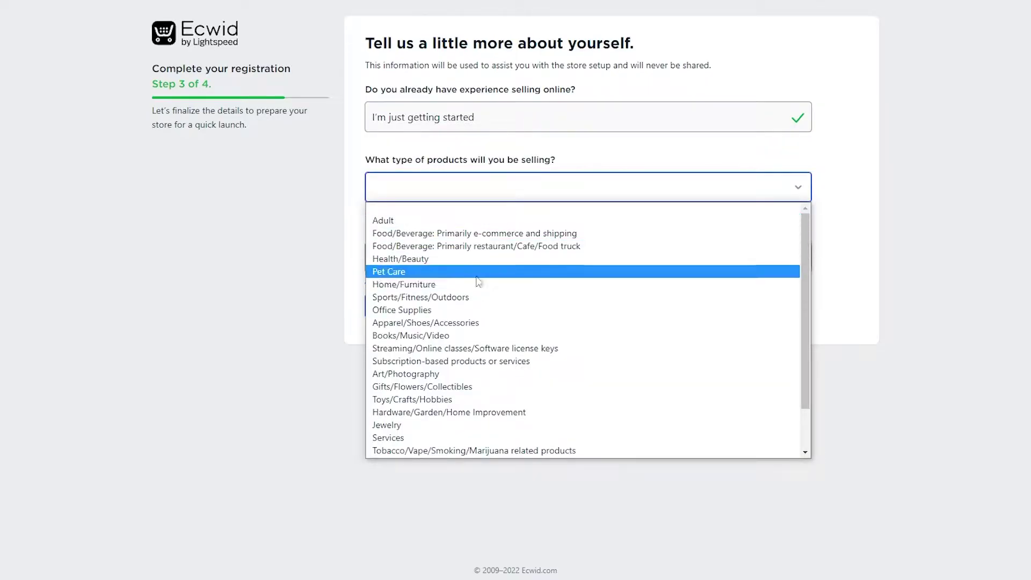
click(427, 437)
click(422, 267)
click(437, 305)
click(437, 308)
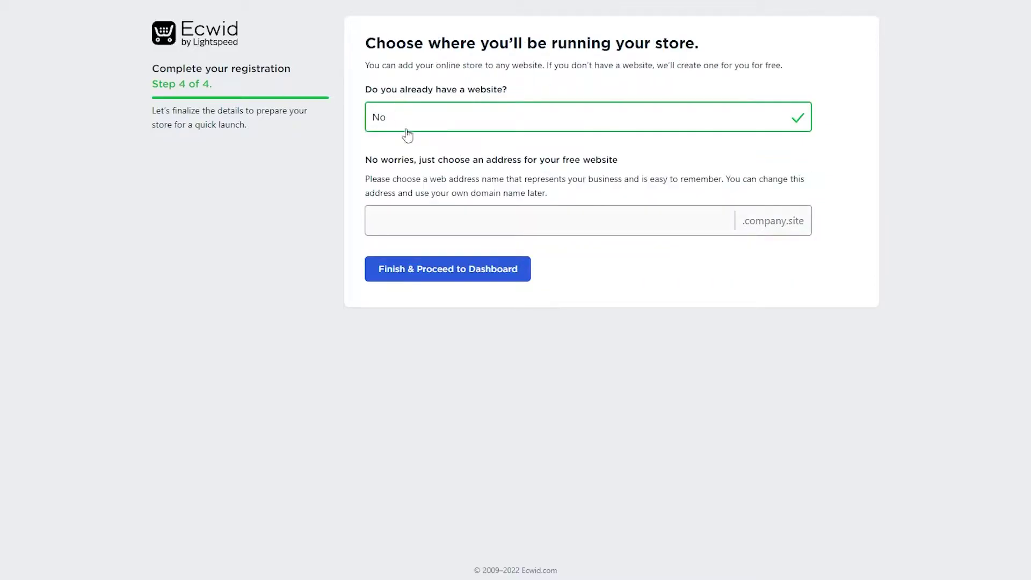
Keep 'already have a website' at No, claim an available demoecwid-based company.site address, and finish
drag(369, 164, 610, 171)
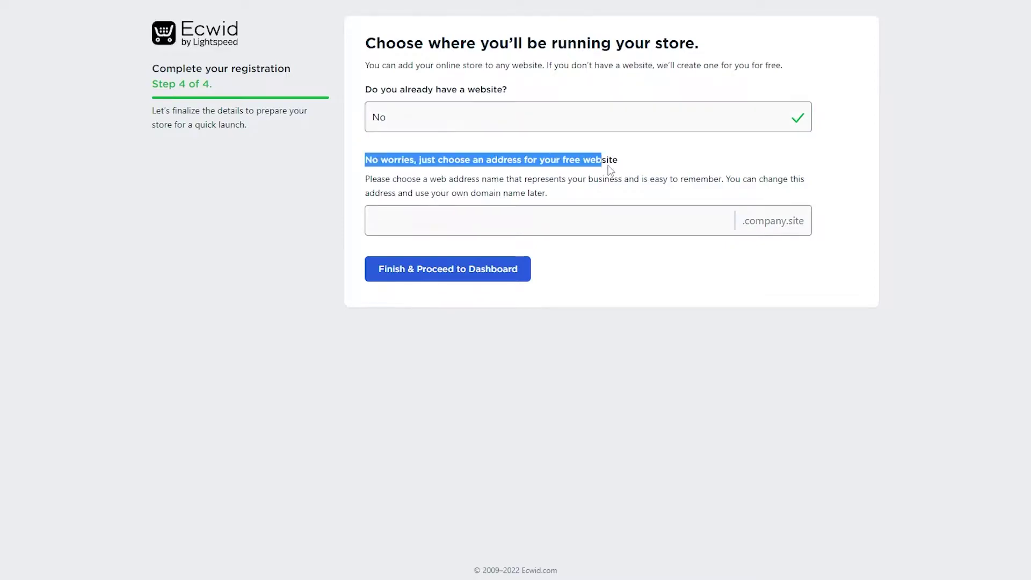
click(451, 111)
click(451, 112)
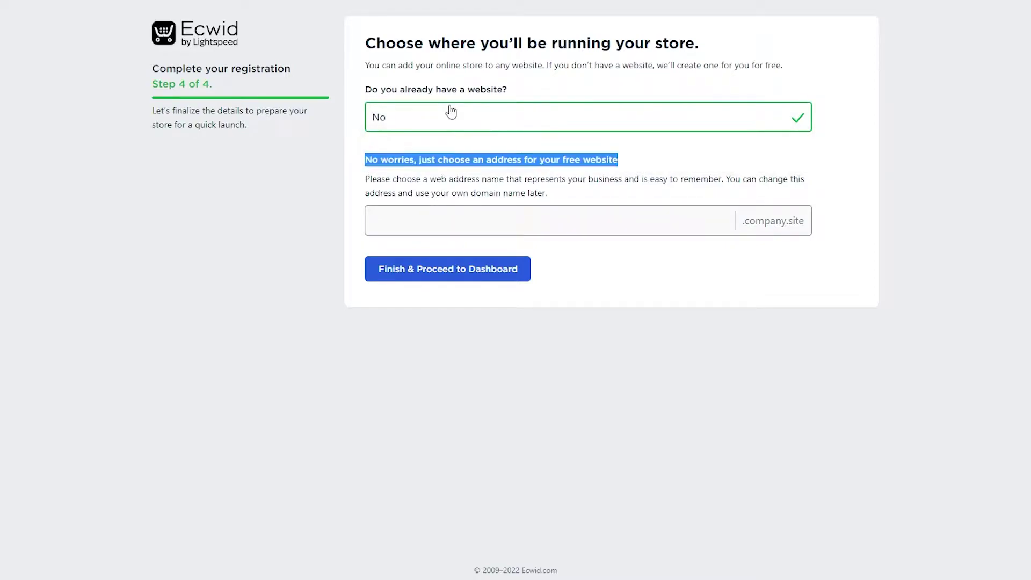
click(460, 125)
click(460, 125)
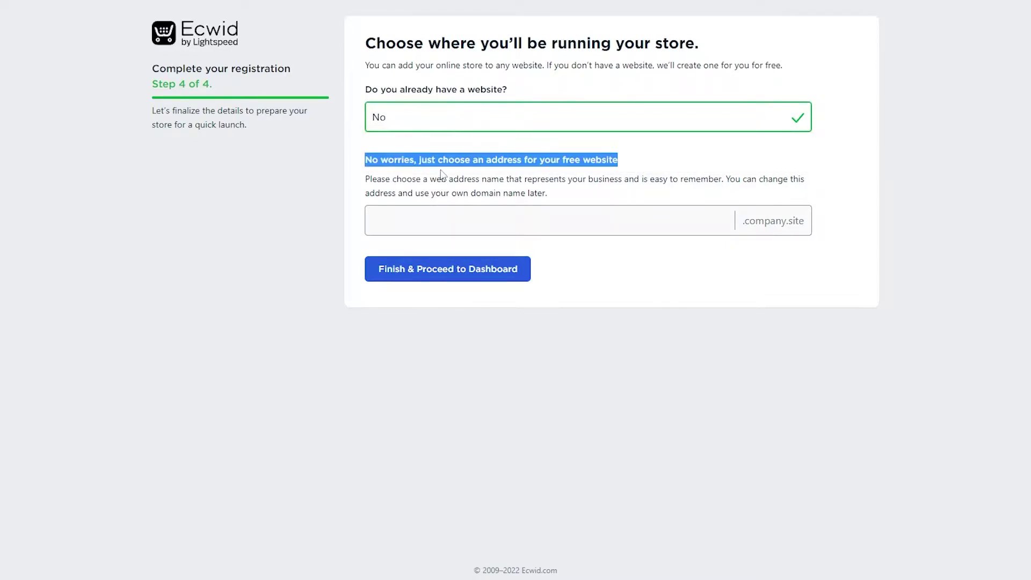
click(445, 210)
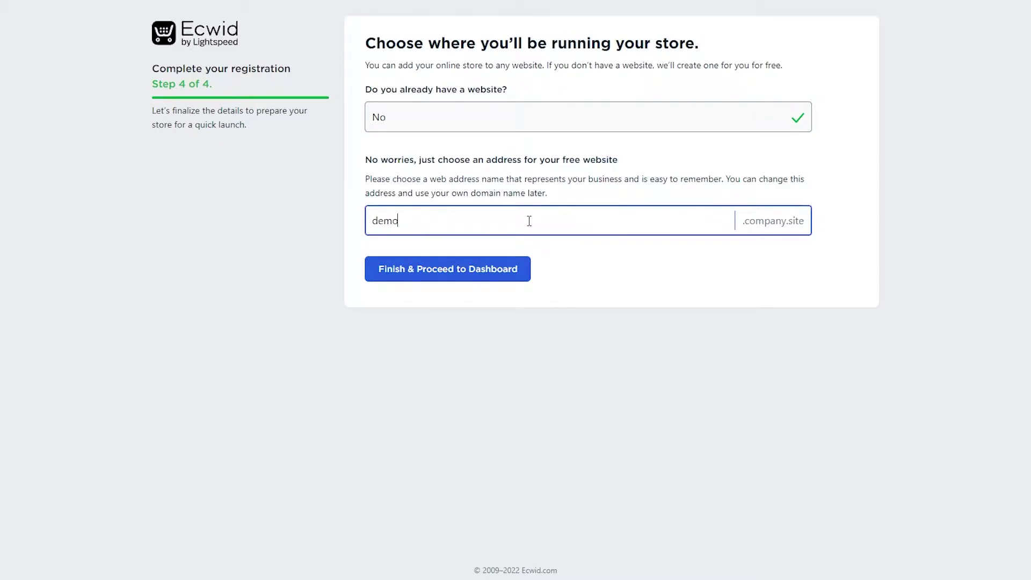
text(demoecwid)
click(473, 279)
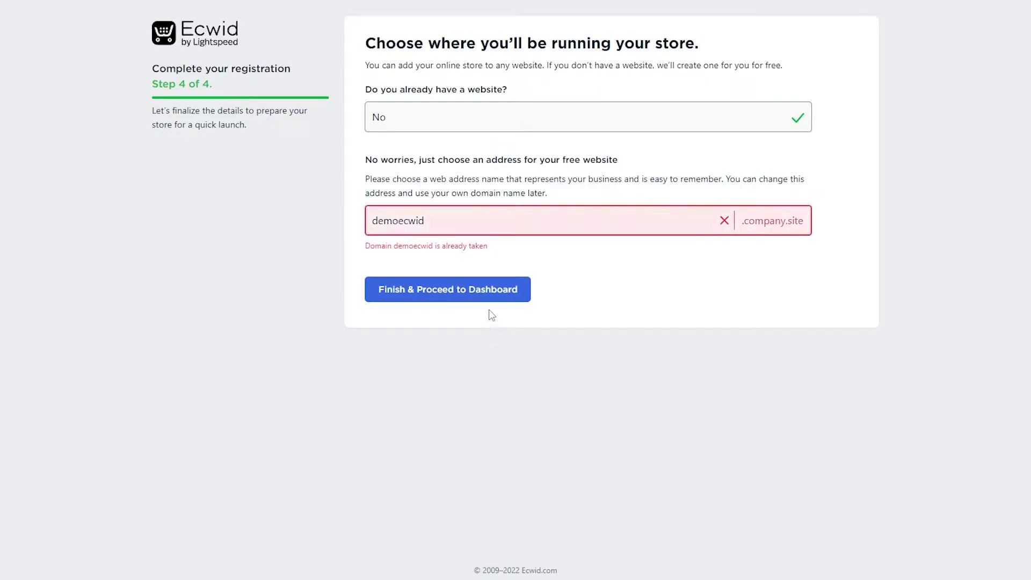
click(438, 221)
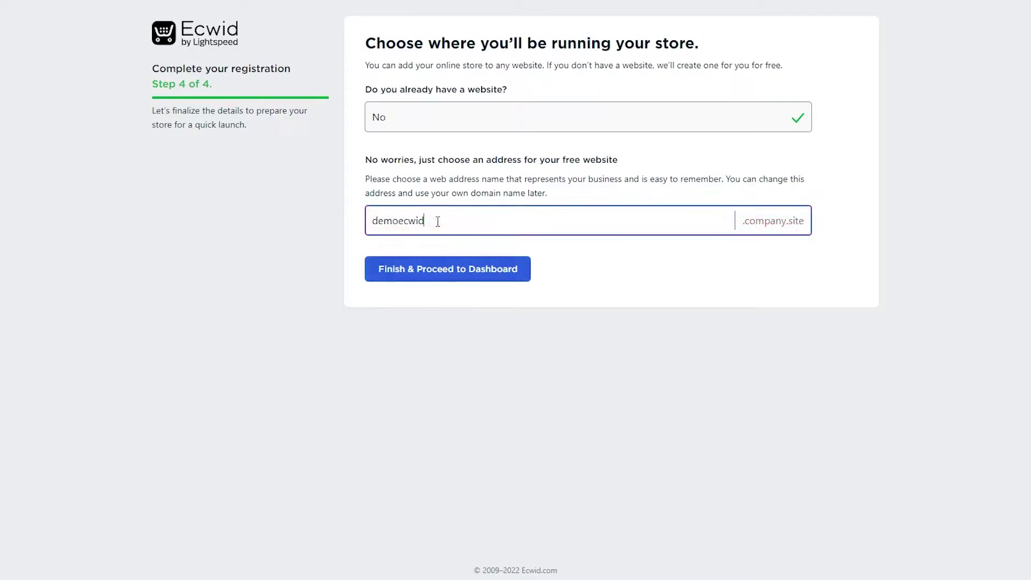
click(454, 273)
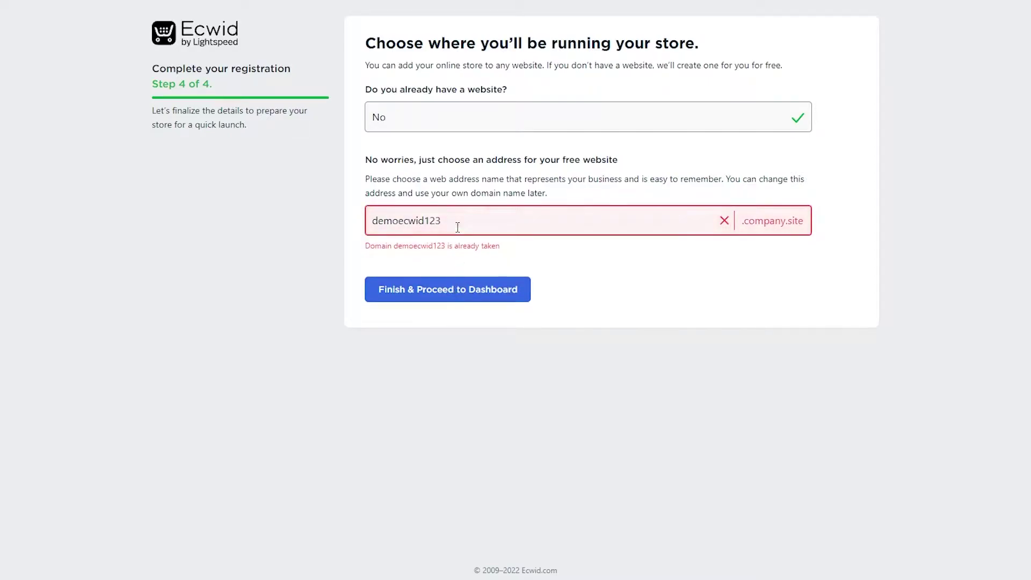
click(462, 279)
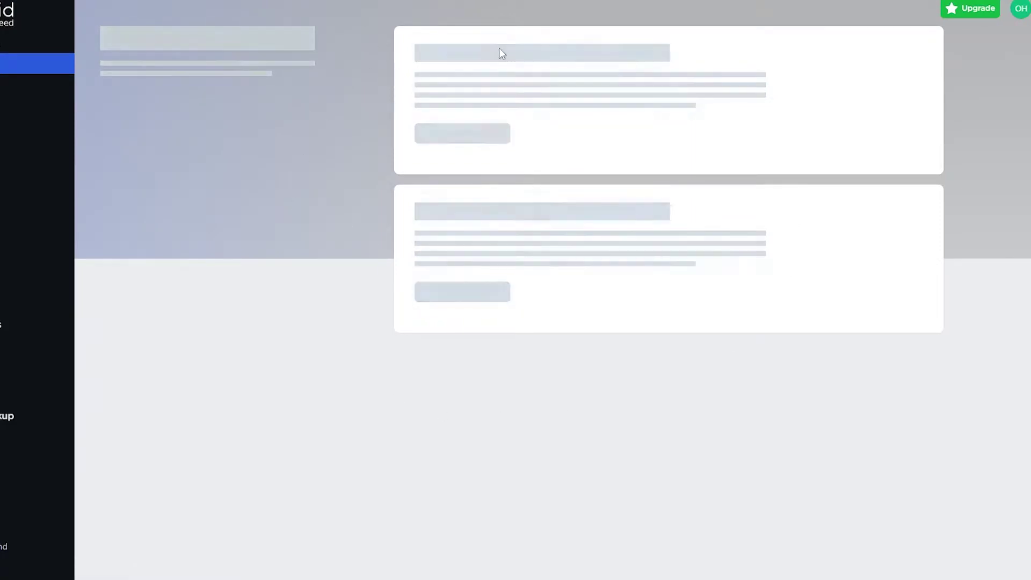
Open the 'Set up your website and storefront' task from the dashboard to-do list
scroll(406, 189, down, 3)
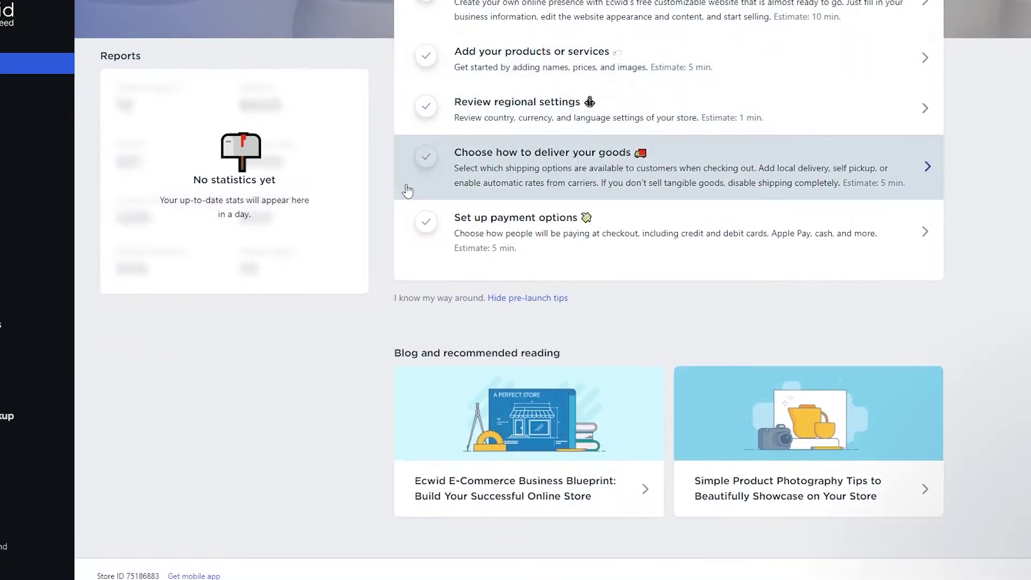
scroll(407, 191, up, 3)
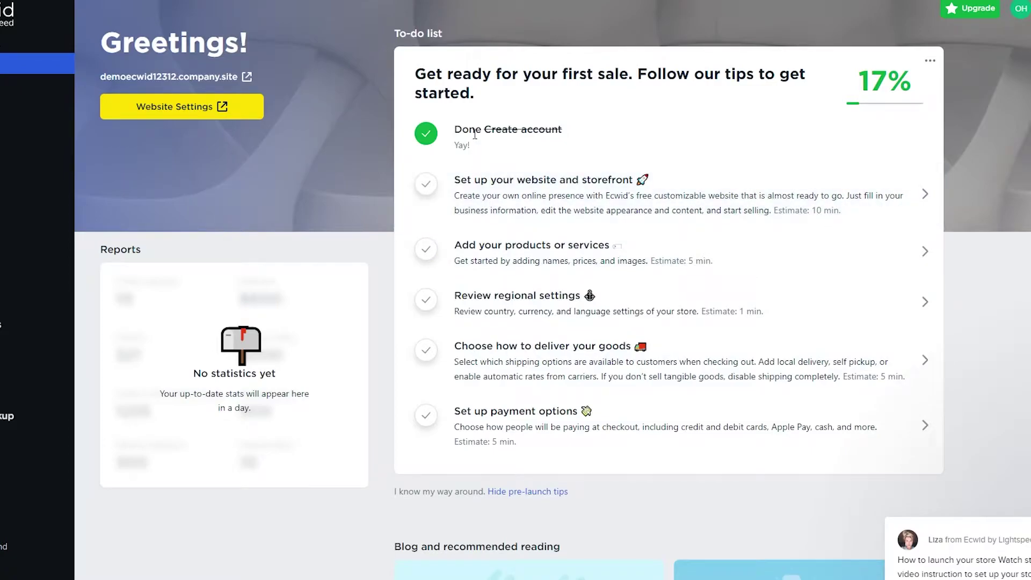
drag(536, 131, 539, 130)
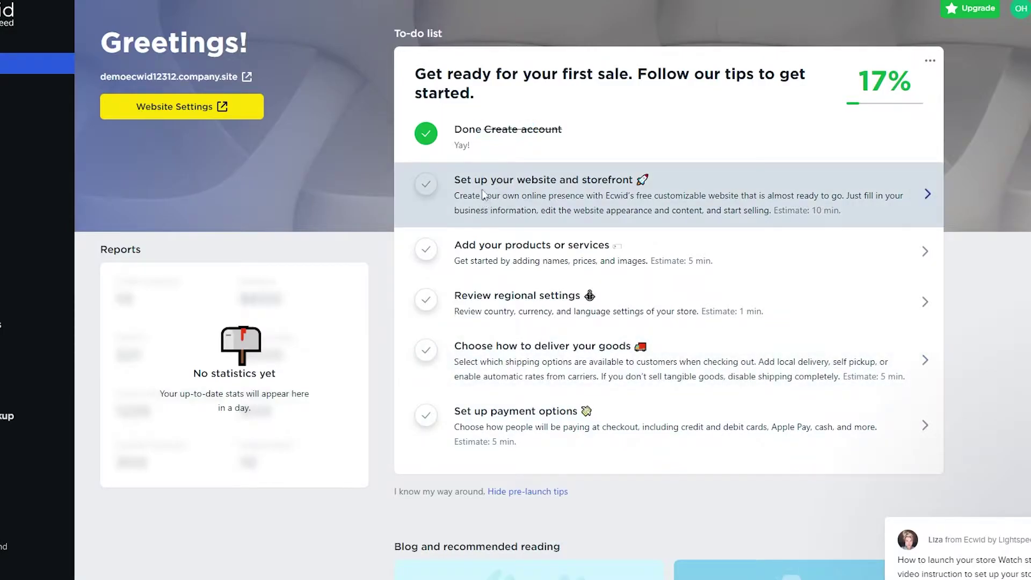
click(482, 190)
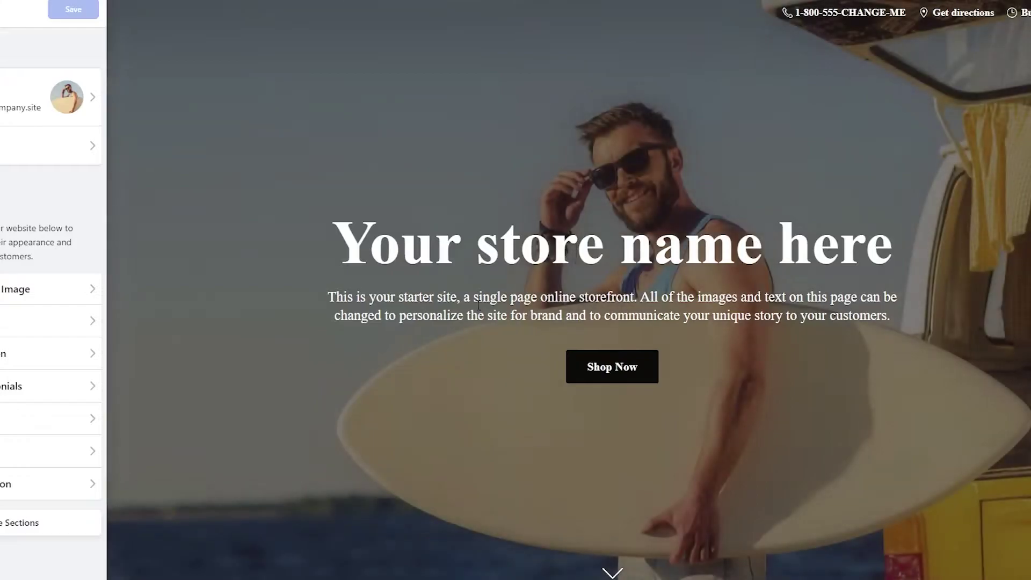
scroll(461, 378, down, 3)
scroll(461, 374, up, 5)
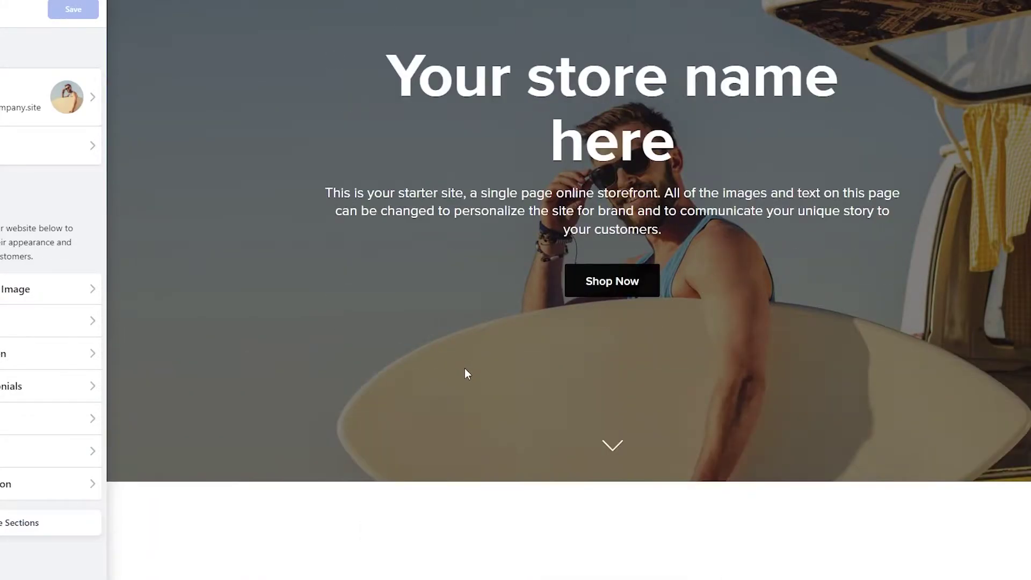
scroll(465, 368, down, 7)
scroll(466, 375, down, 6)
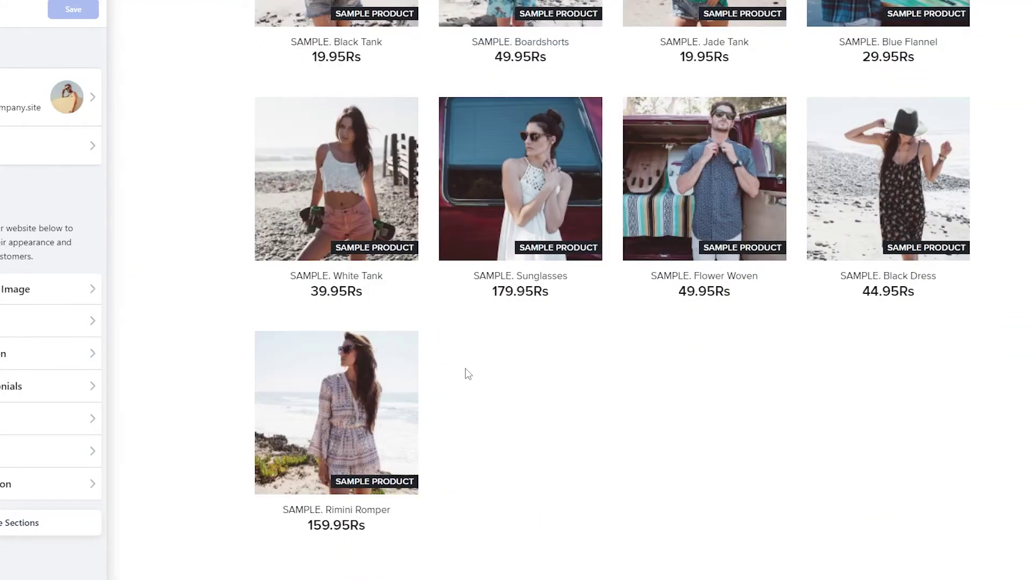
scroll(467, 370, down, 7)
scroll(467, 369, down, 10)
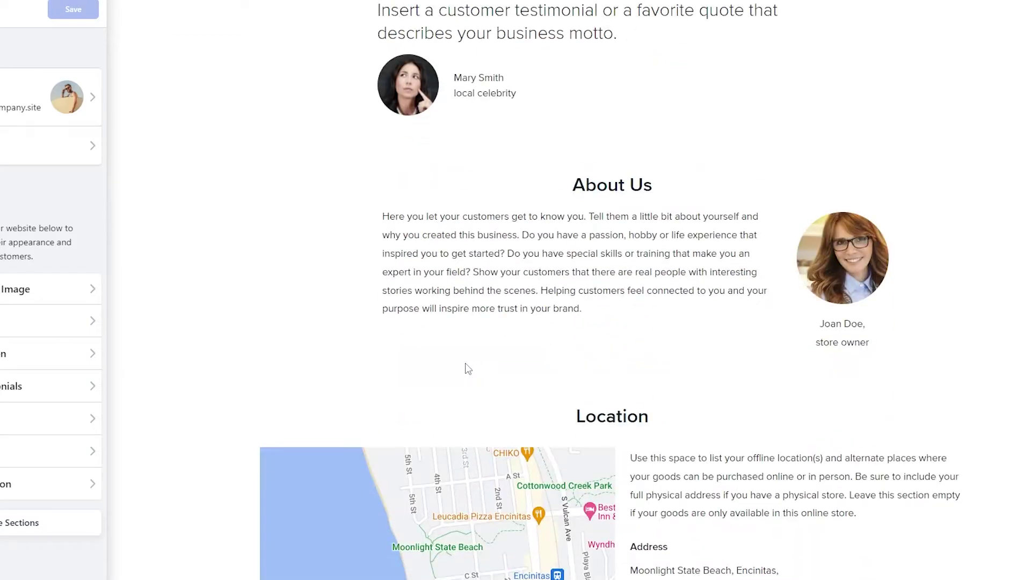
scroll(467, 369, up, 5)
scroll(465, 369, down, 6)
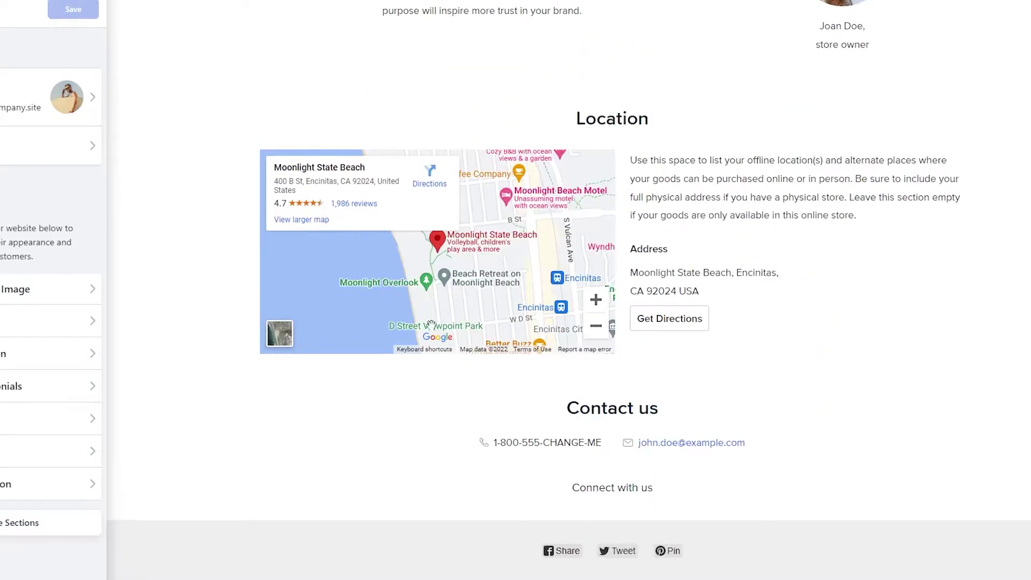
scroll(484, 375, up, 8)
scroll(504, 408, up, 15)
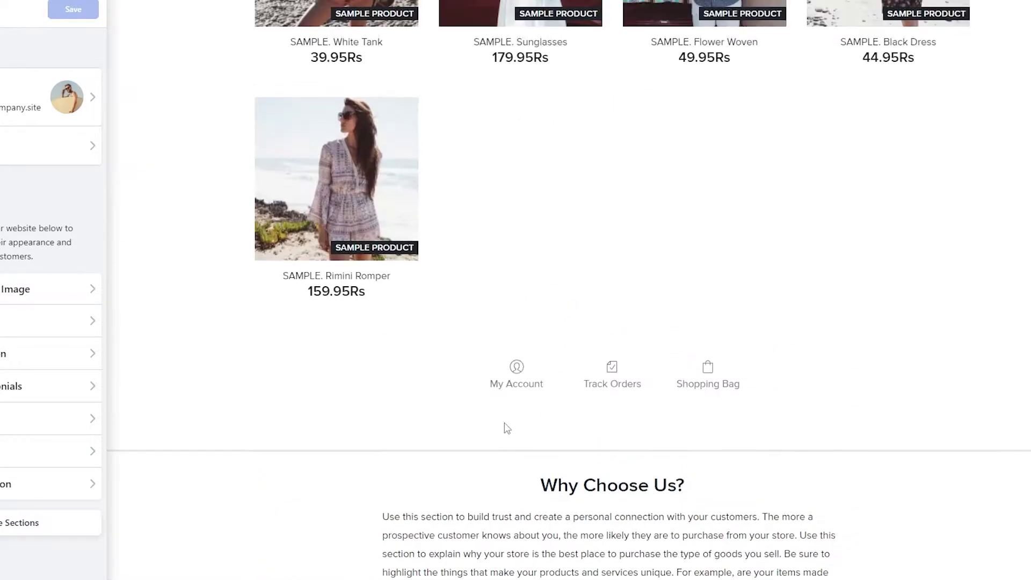
scroll(557, 425, up, 10)
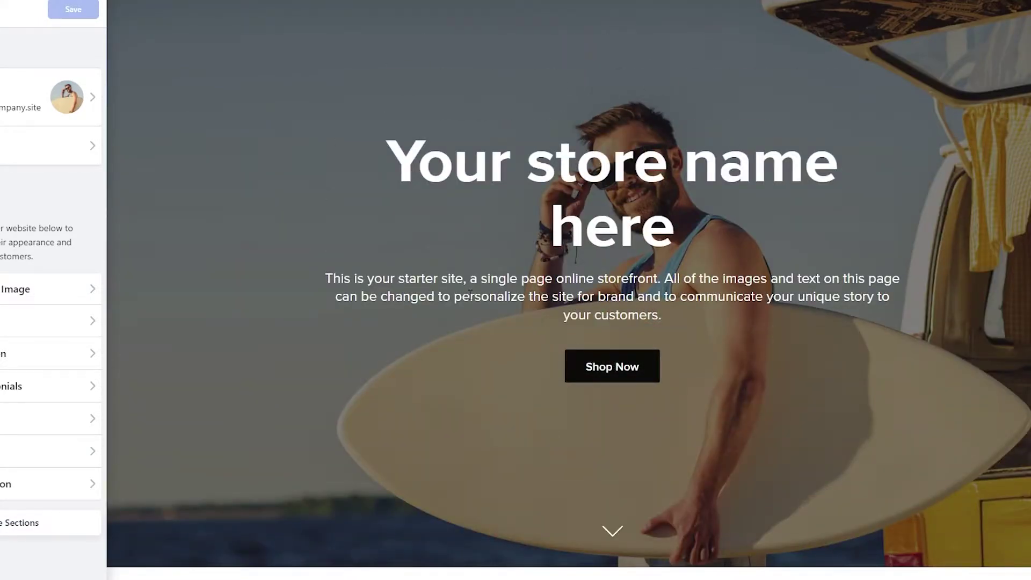
Browse the design themes gallery while keeping the starter theme unchanged
click(86, 151)
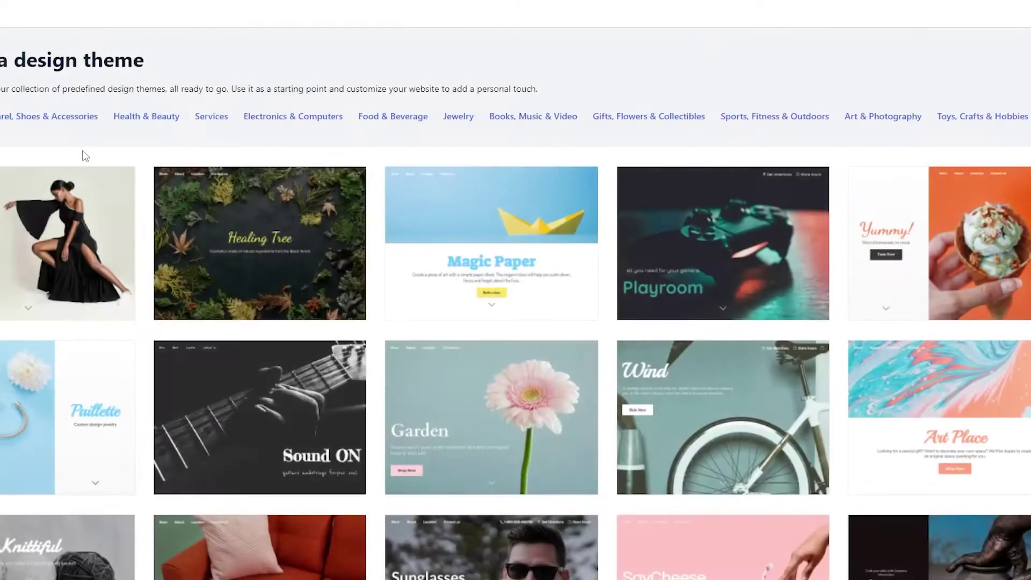
scroll(161, 225, down, 4)
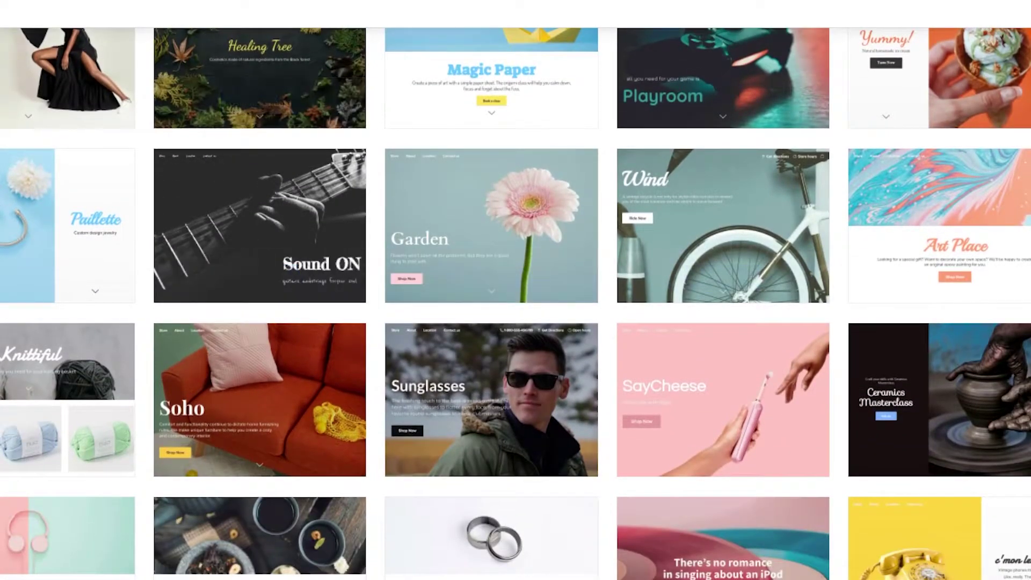
scroll(720, 441, down, 3)
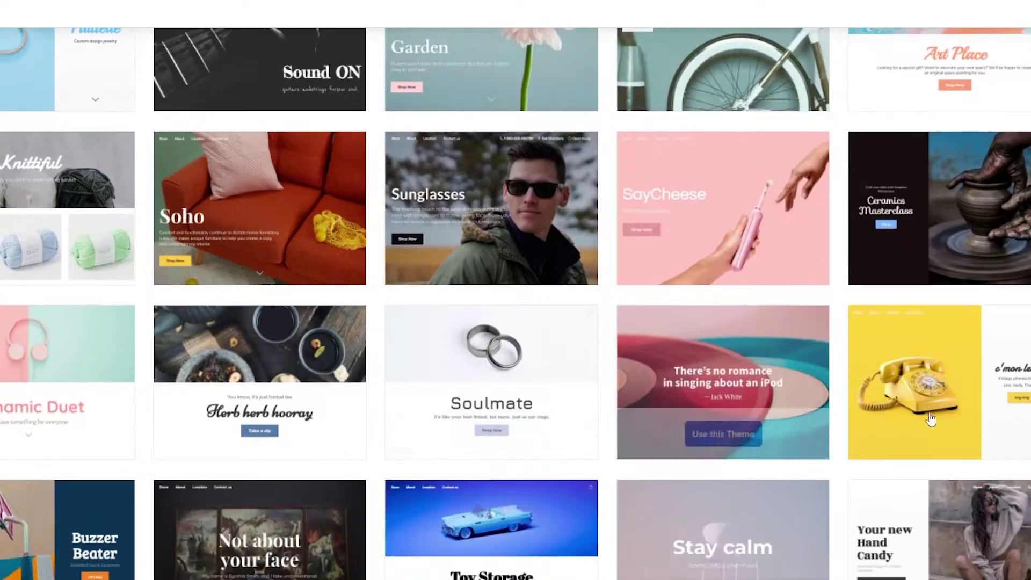
scroll(933, 238, up, 7)
scroll(376, 386, down, 14)
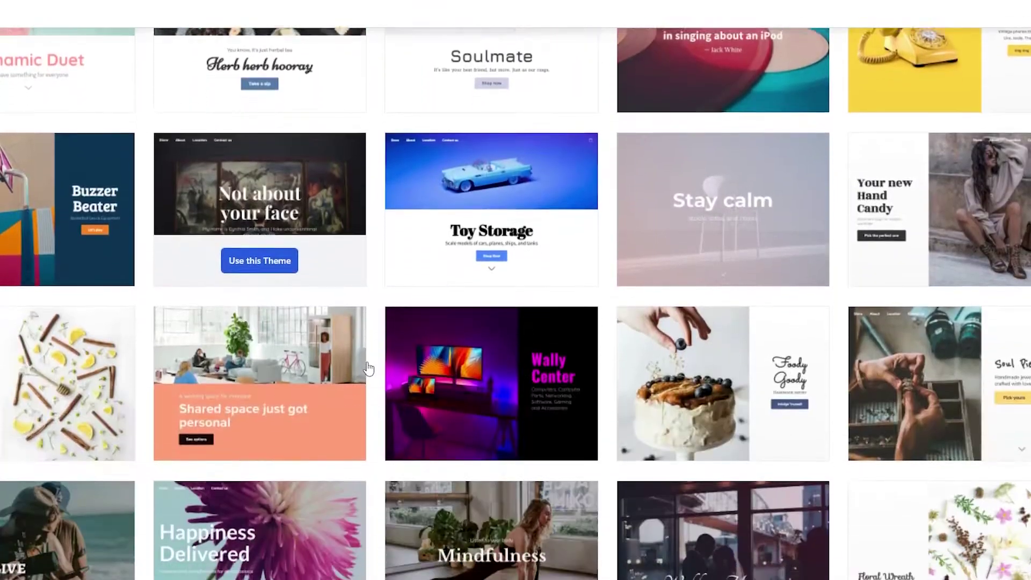
scroll(382, 393, down, 3)
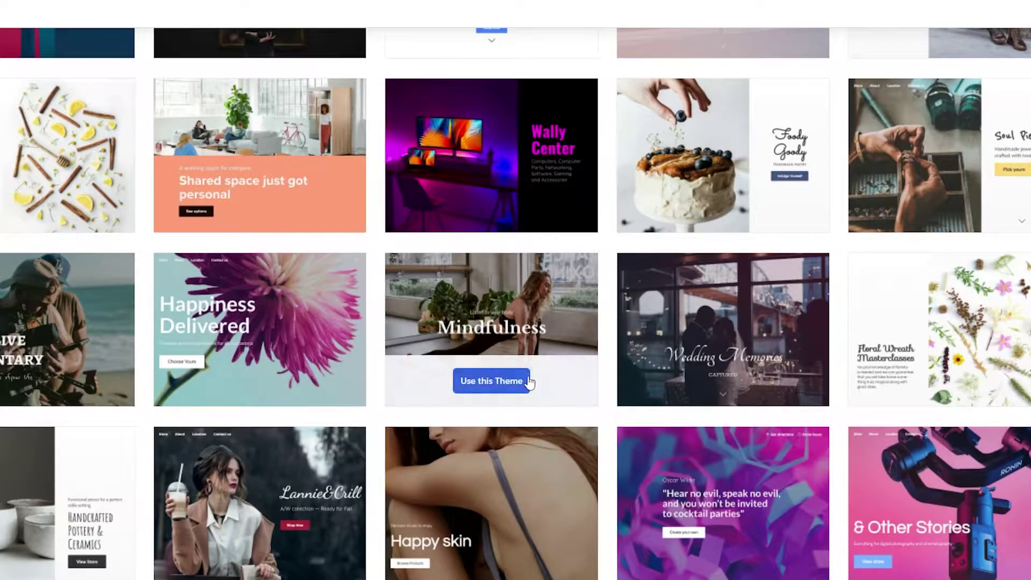
scroll(527, 387, down, 7)
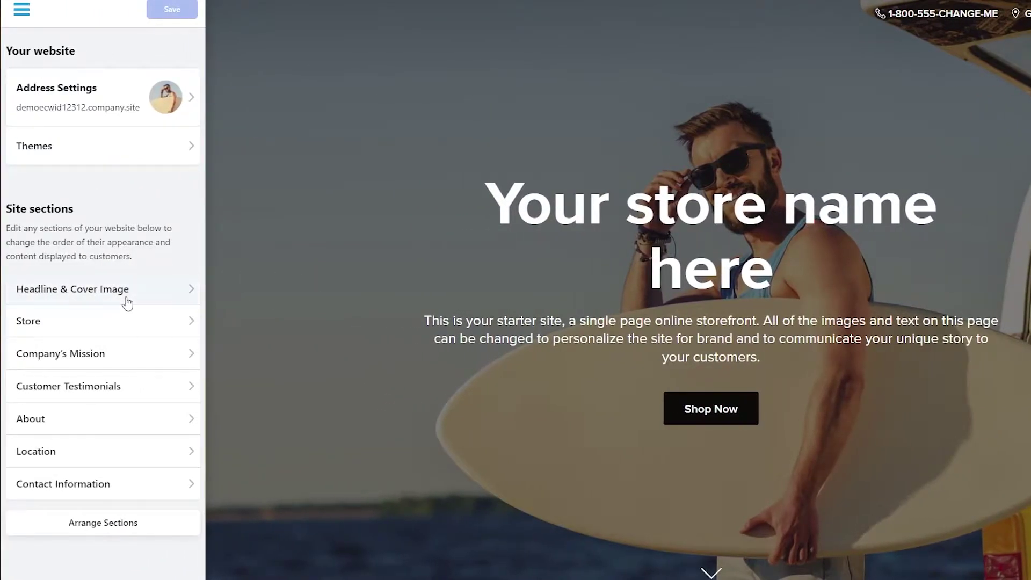
Open the free stock photo gallery from Headline & Cover Image's cover background settings
click(127, 302)
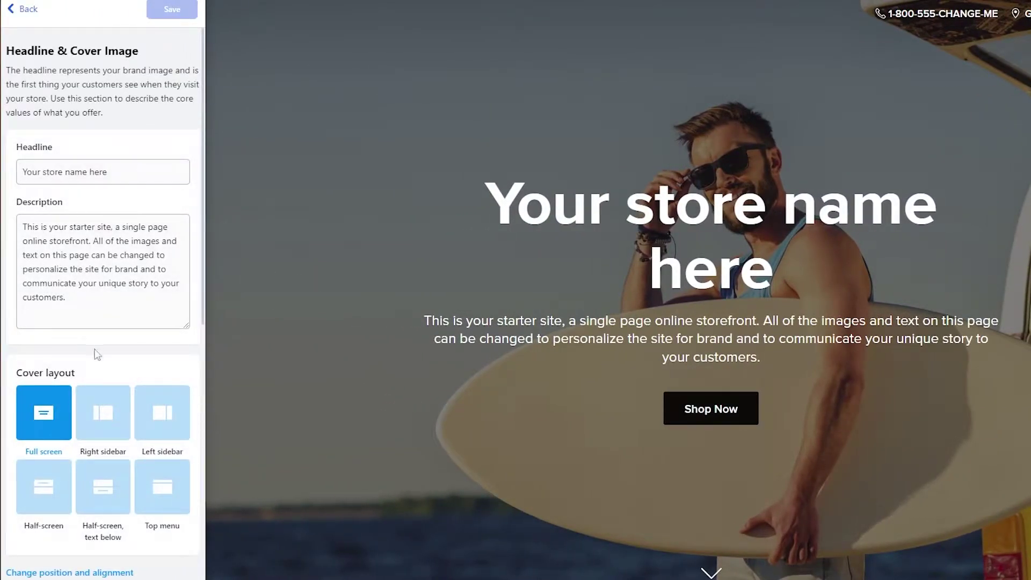
scroll(97, 349, down, 10)
scroll(97, 340, up, 4)
click(82, 418)
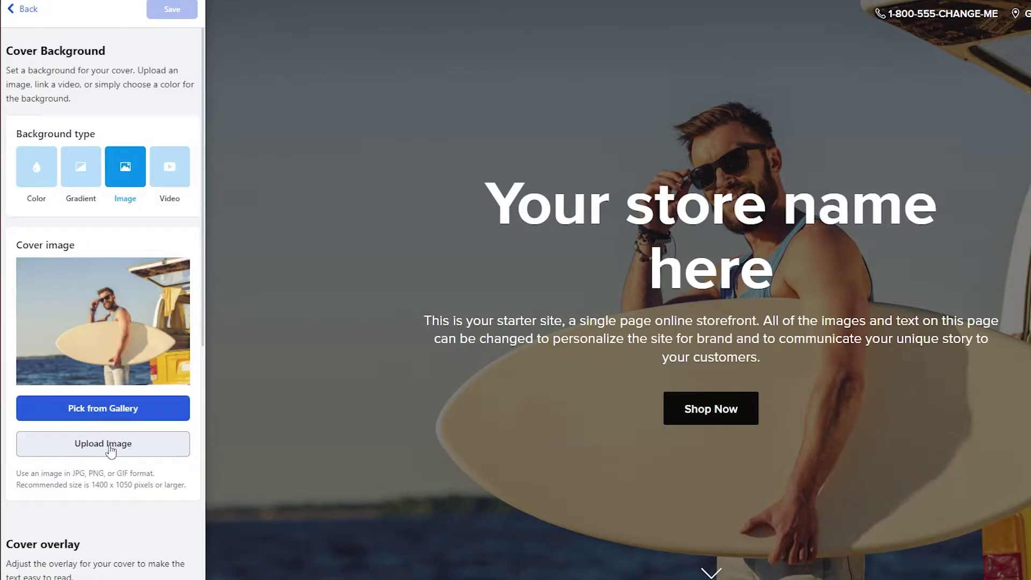
click(110, 413)
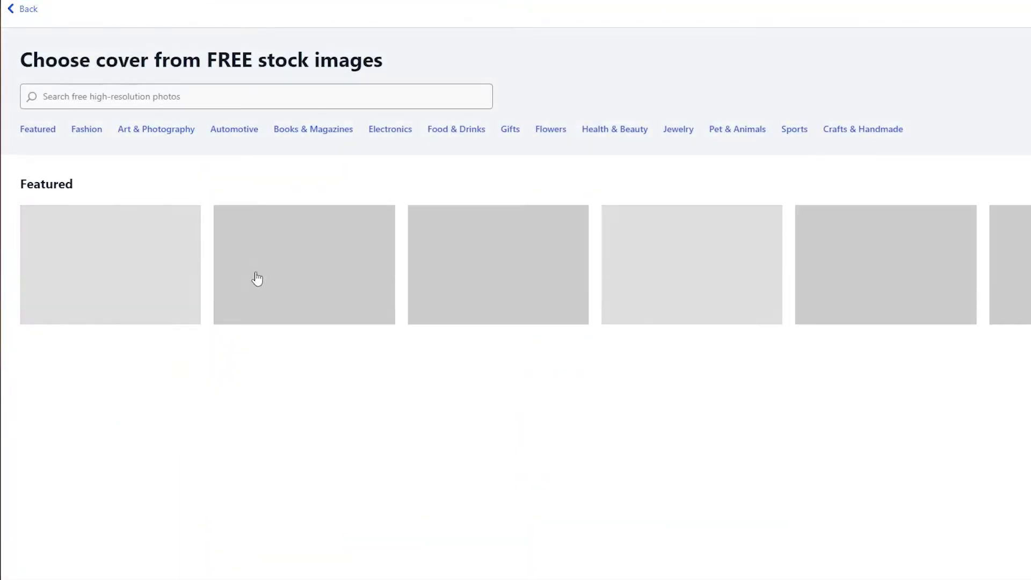
Search the stock photos for 'model' and set the yellow-outfit photo as the cover
mouse_move(254, 273)
scroll(650, 202, down, 8)
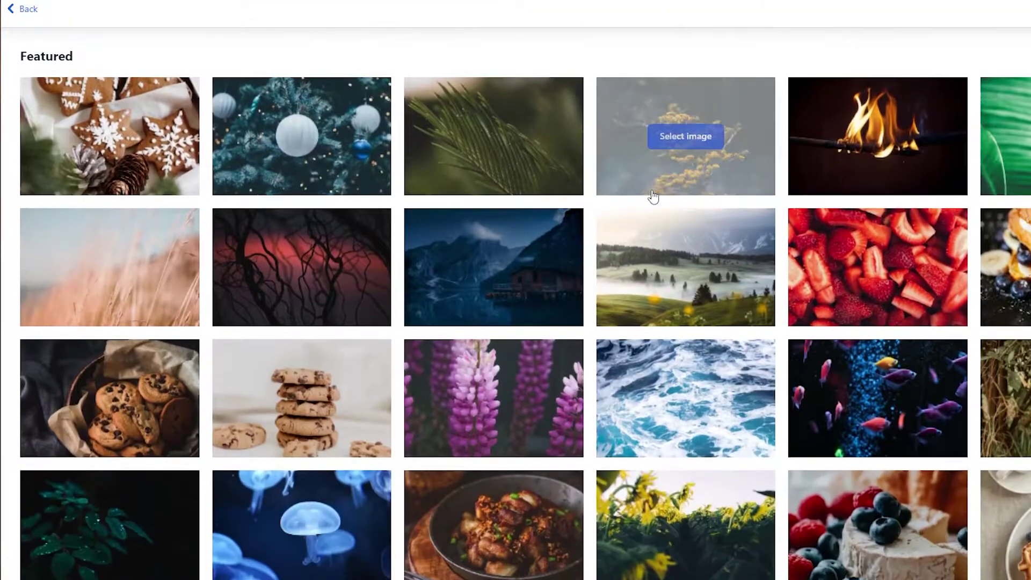
scroll(648, 205, up, 8)
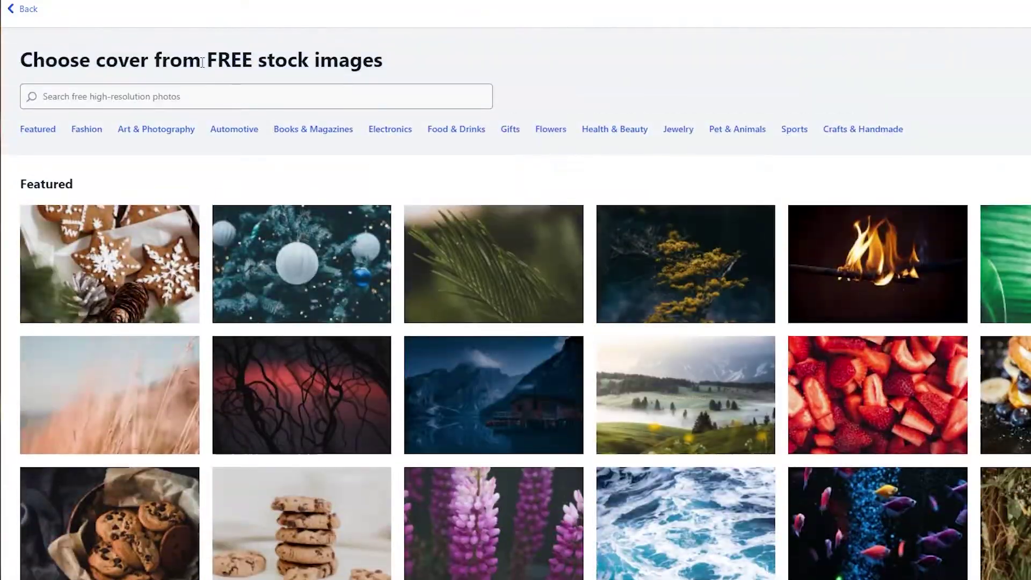
click(144, 106)
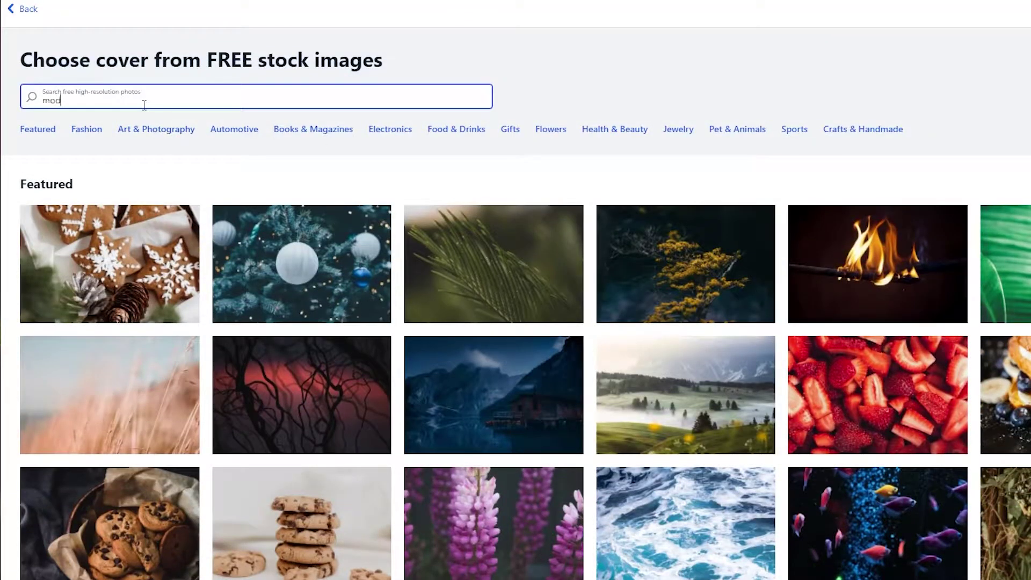
text(model)
key(Return)
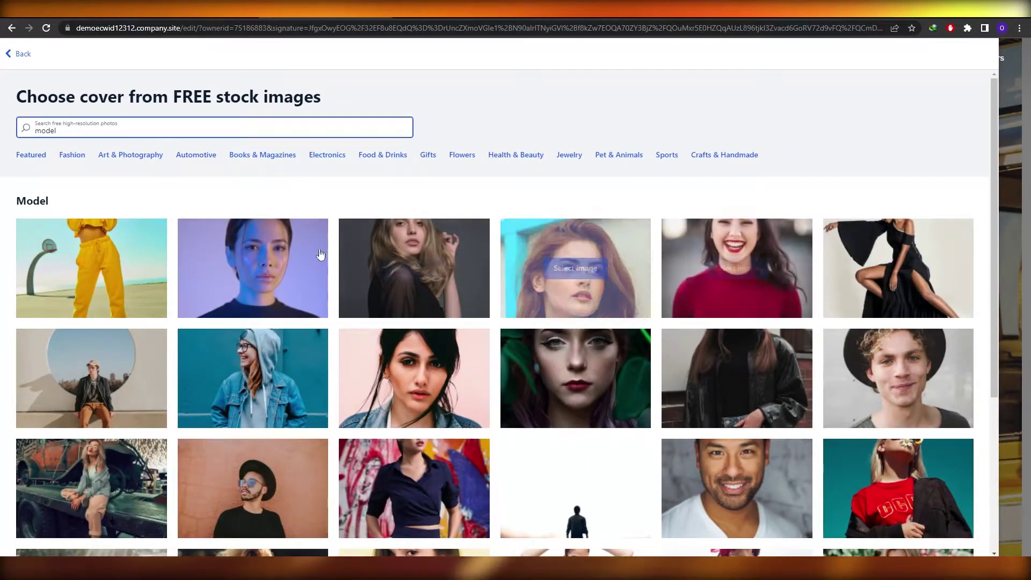
scroll(142, 273, down, 2)
scroll(142, 273, down, 2)
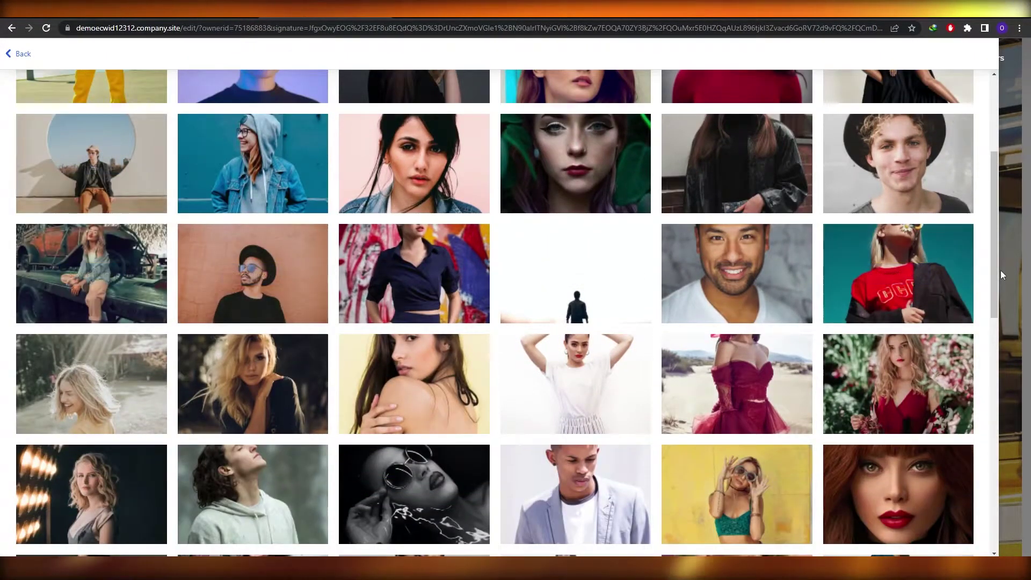
scroll(502, 294, down, 5)
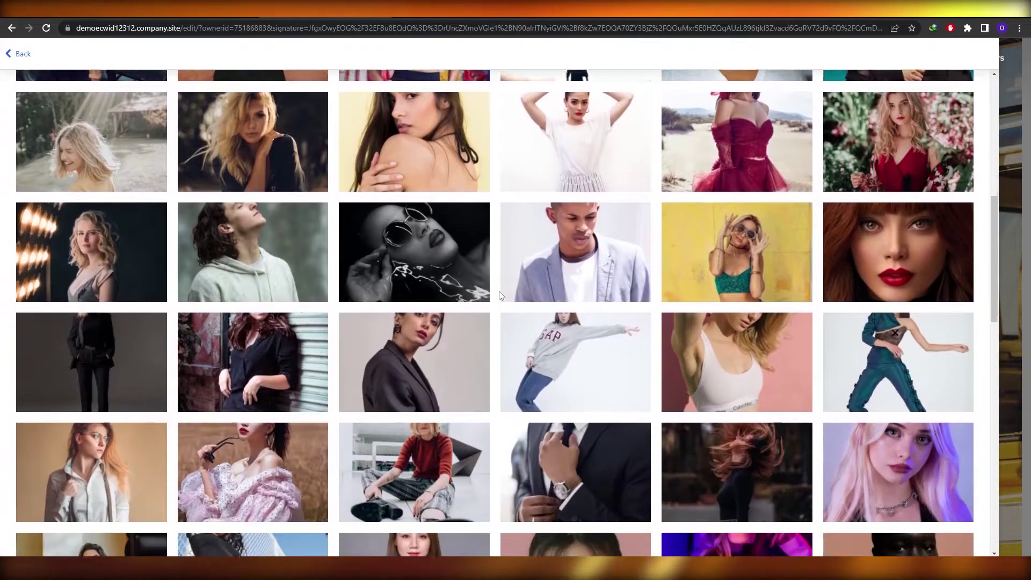
scroll(508, 301, up, 5)
scroll(508, 301, up, 4)
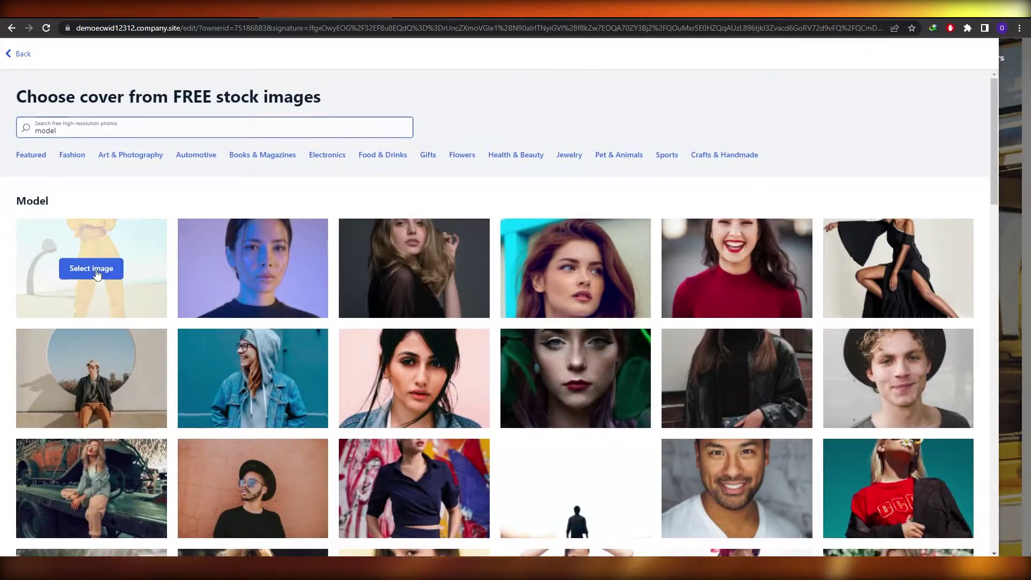
click(92, 268)
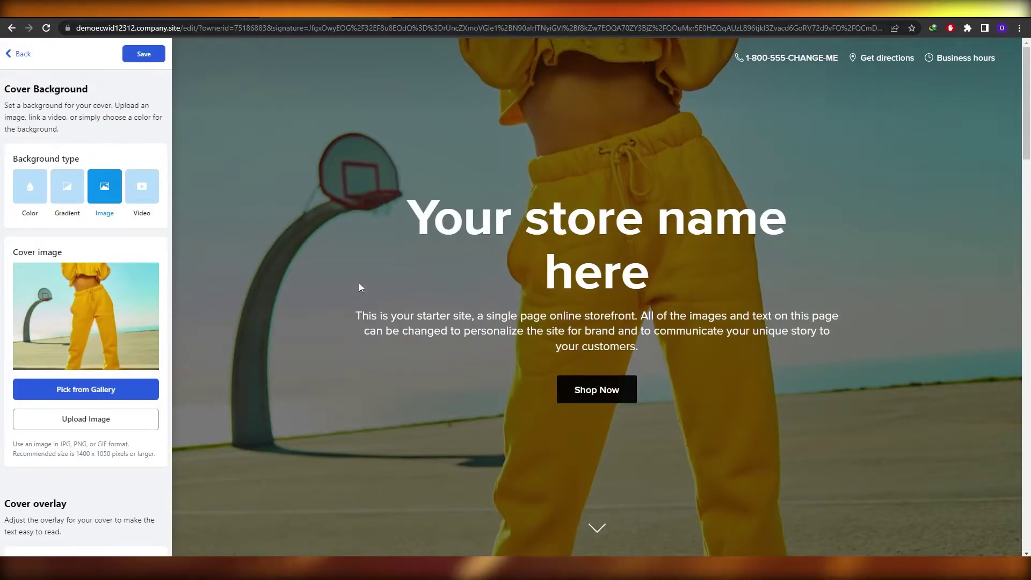
Try the smiling woman photo, then the woman-against-graffiti photo, as the cover
click(93, 396)
mouse_move(758, 229)
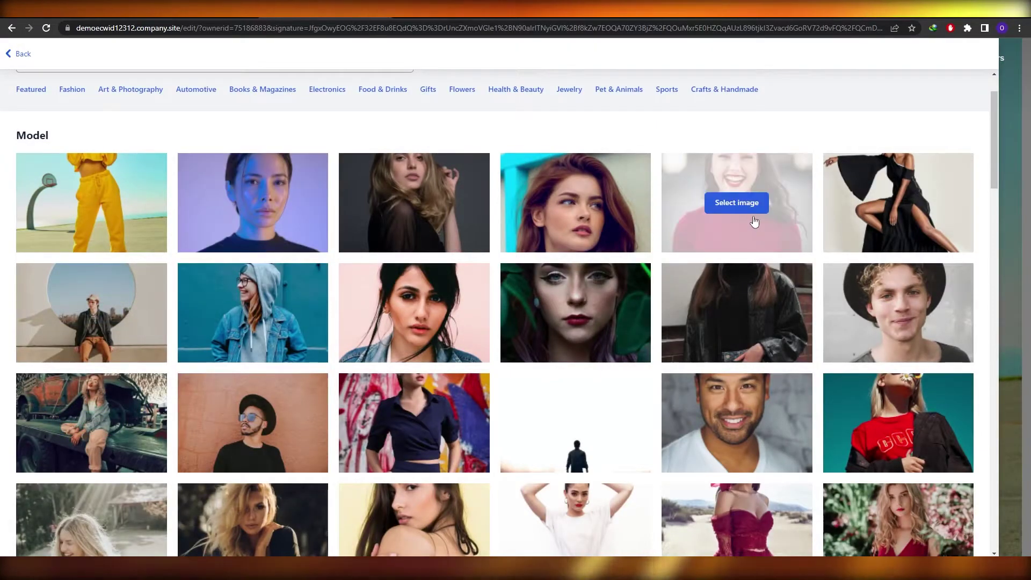
click(736, 203)
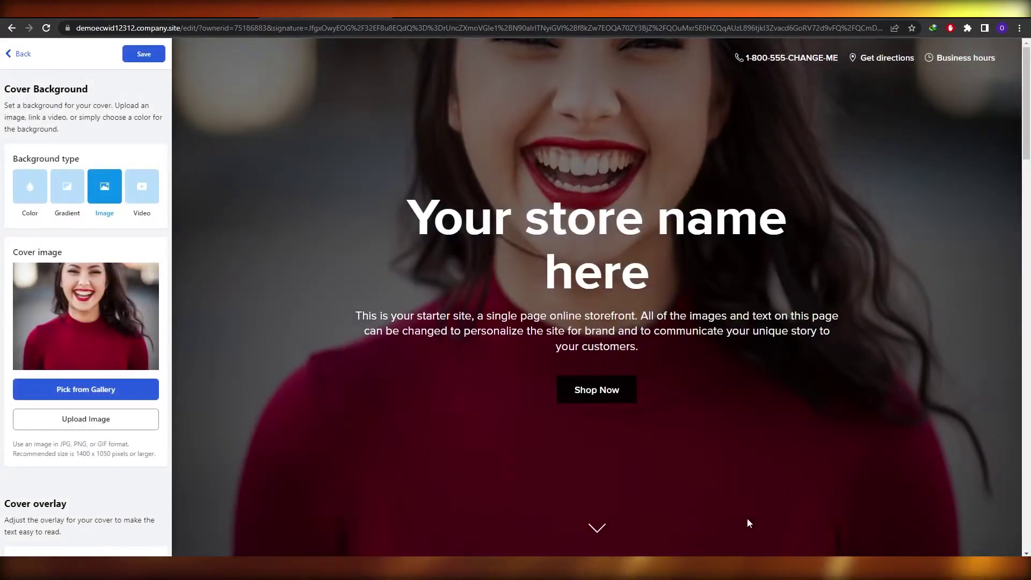
scroll(333, 271, down, 6)
click(84, 389)
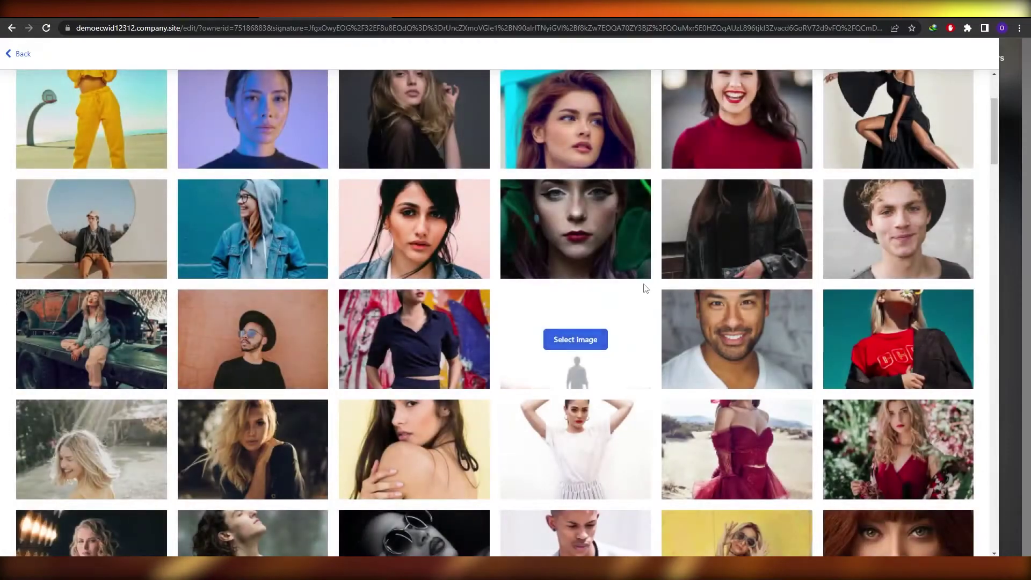
scroll(646, 288, down, 1)
click(442, 292)
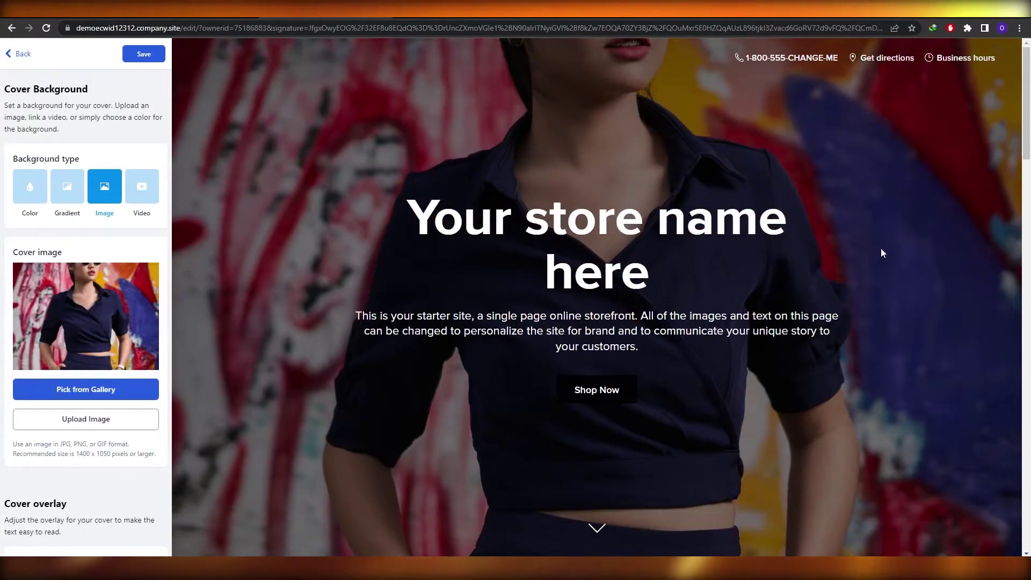
Switch the cover background type to Video and open a new browser tab
scroll(878, 246, down, 4)
scroll(879, 245, up, 4)
scroll(879, 241, down, 10)
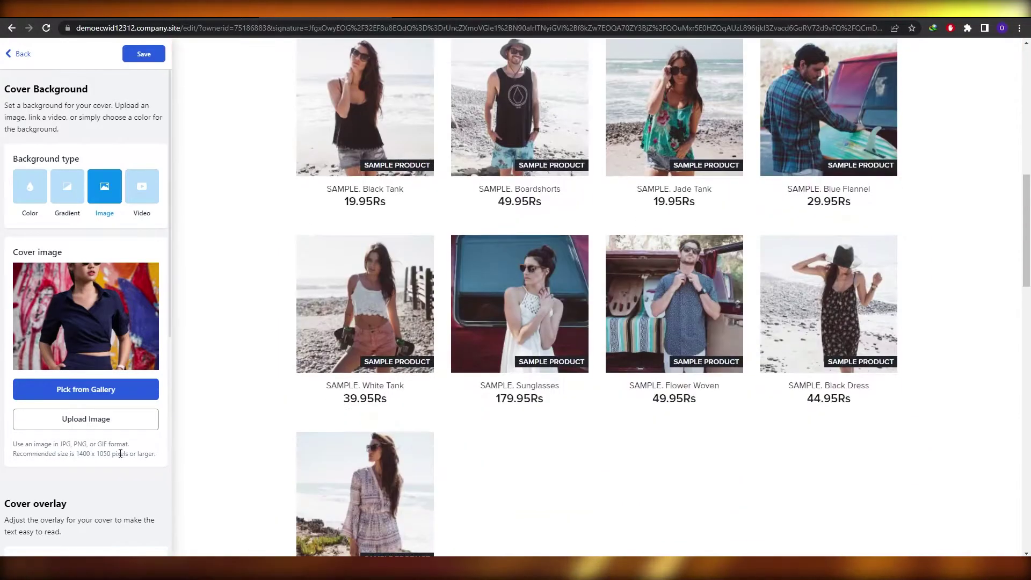
scroll(396, 295, up, 10)
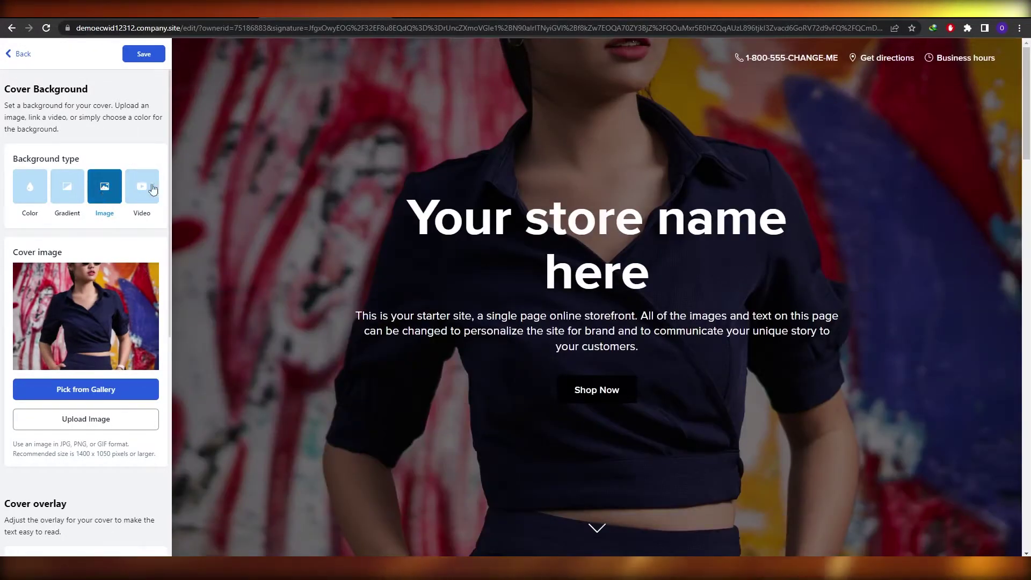
click(145, 188)
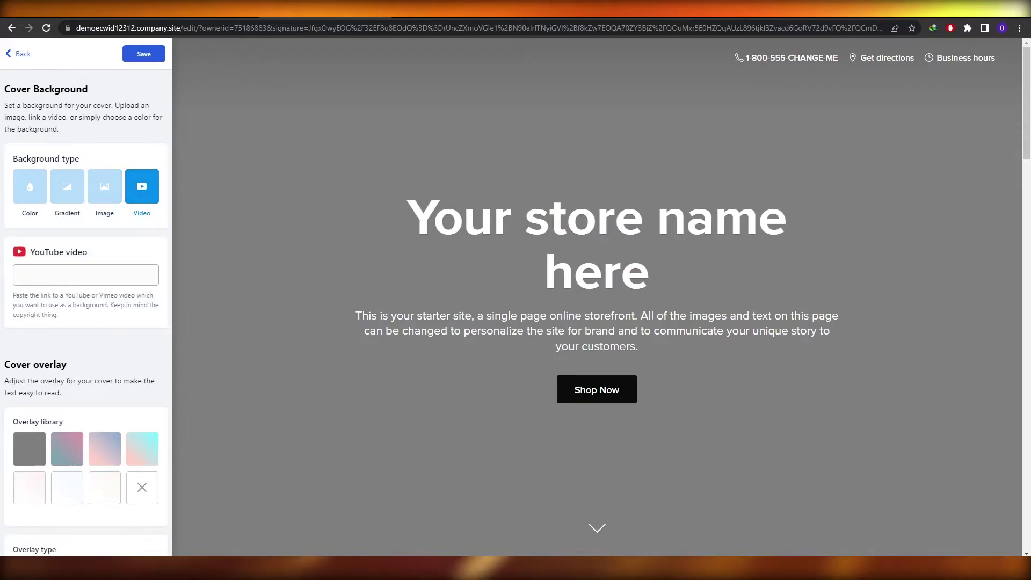
key(ctrl+t)
Go to YouTube and search for 'clothing promo' videos
text(you)
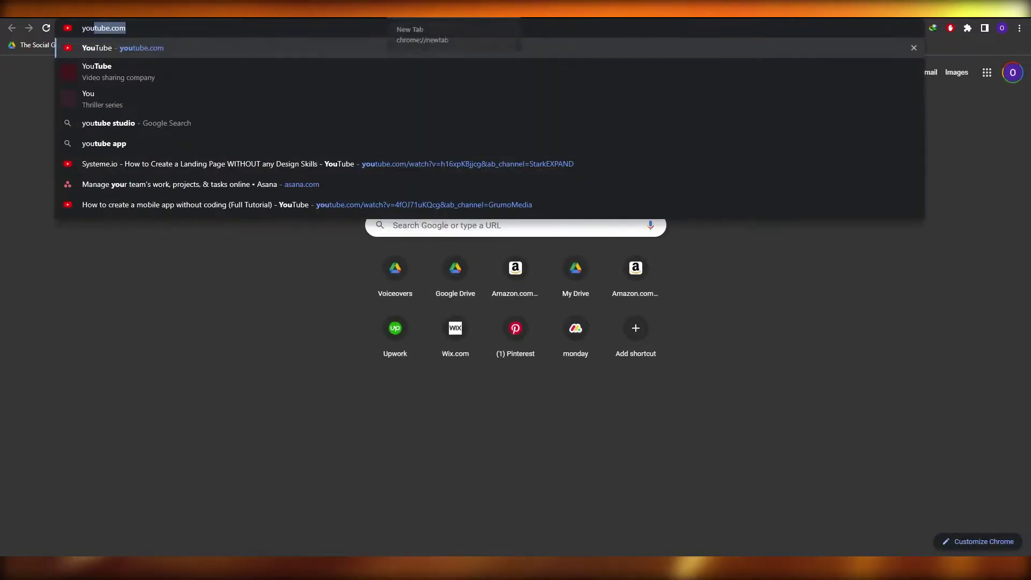
text(tu)
key(Return)
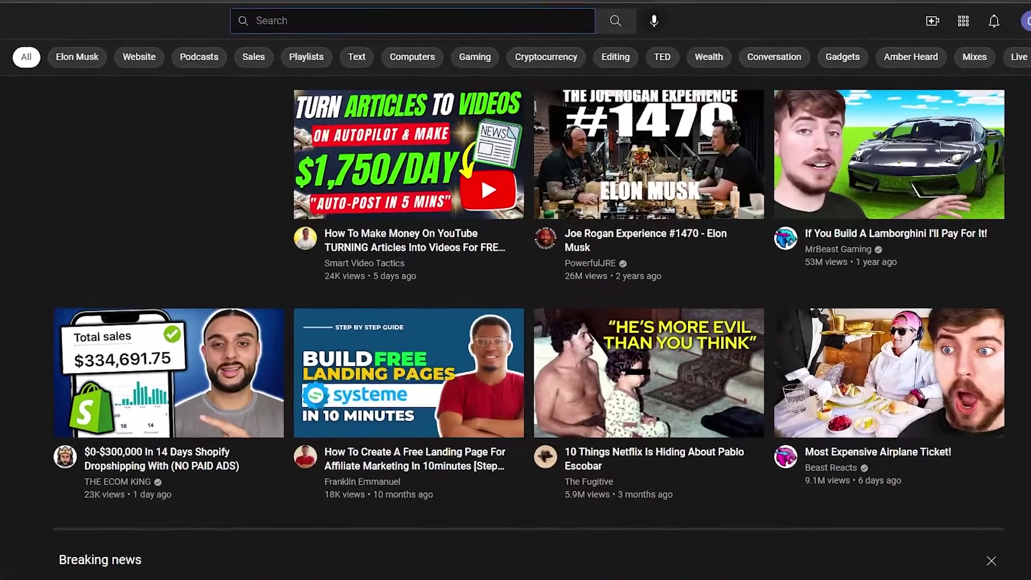
text(clothing promo)
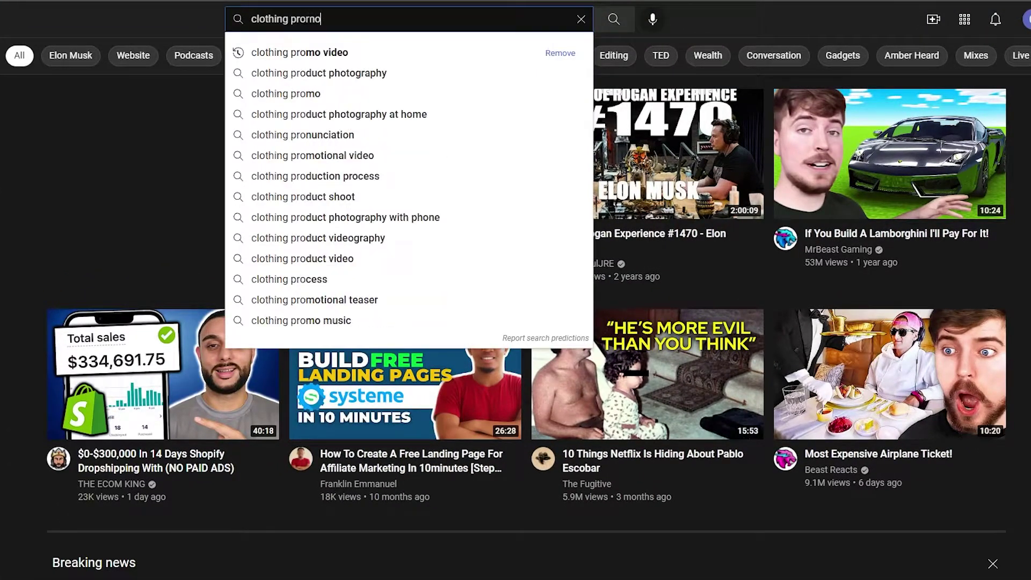
key(Return)
Open the Fashion Promo Slideshow video and paste its link into Ecwid's cover video field
scroll(96, 89, down, 10)
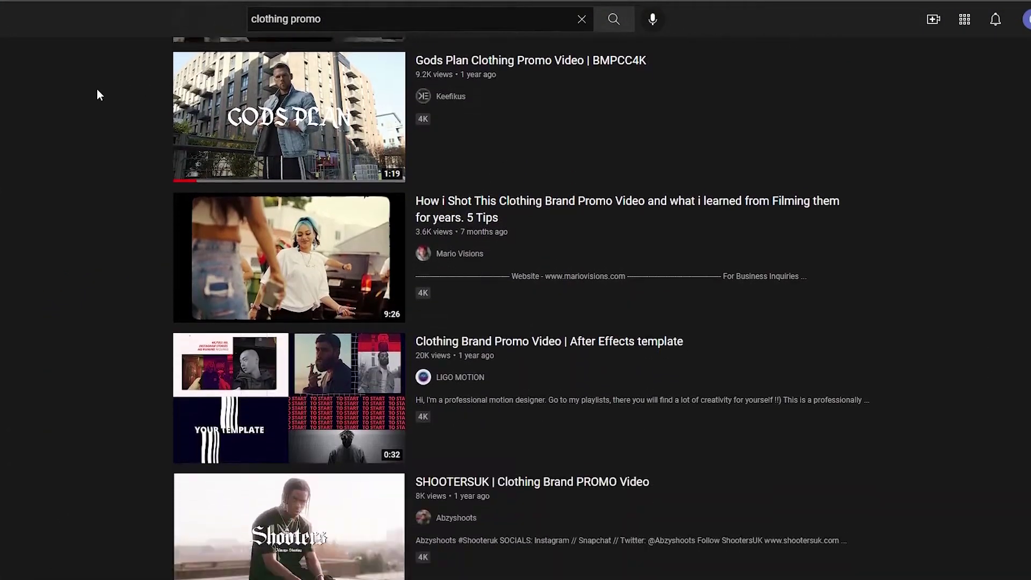
scroll(97, 94, down, 3)
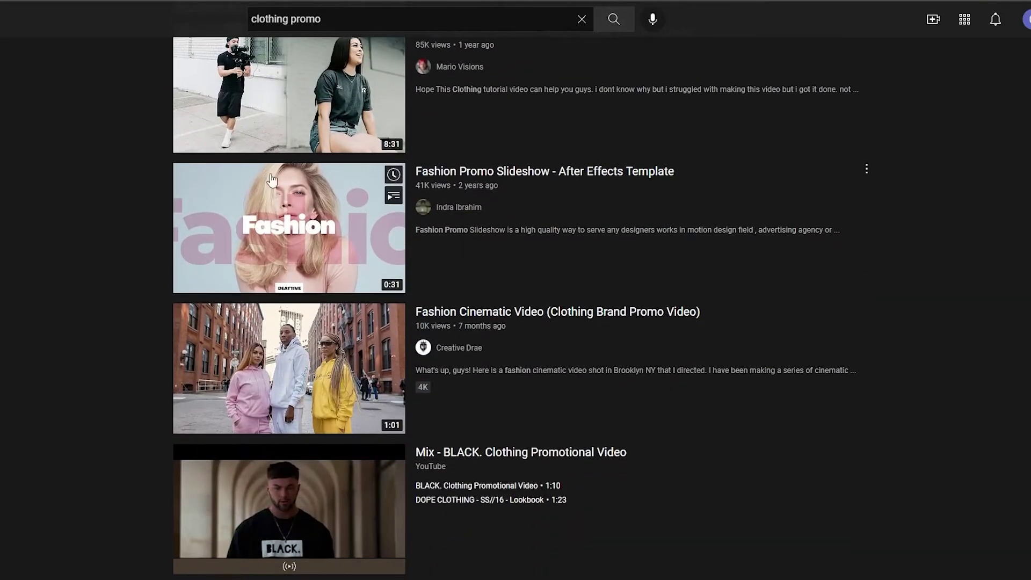
scroll(317, 247, down, 10)
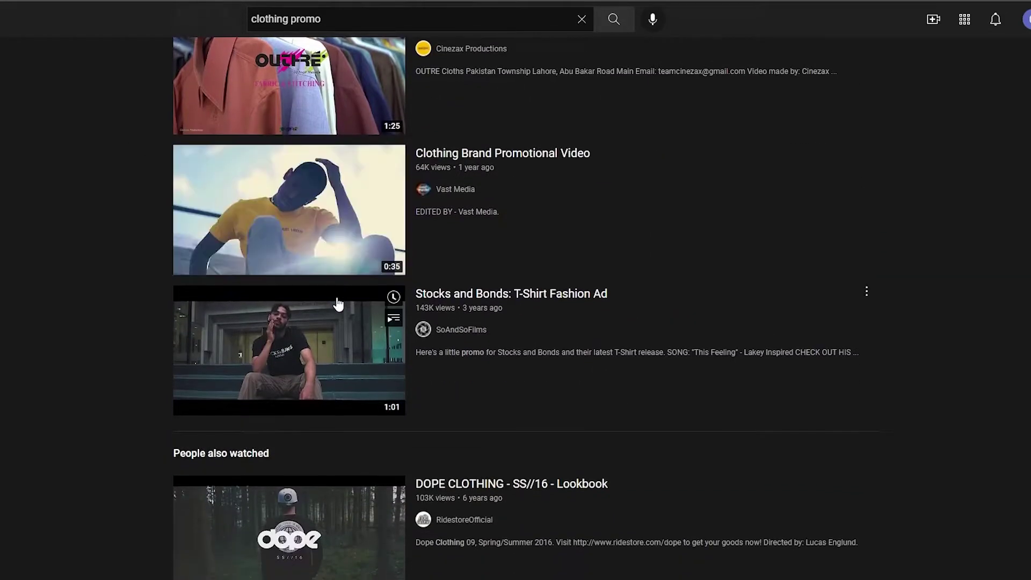
scroll(338, 304, down, 18)
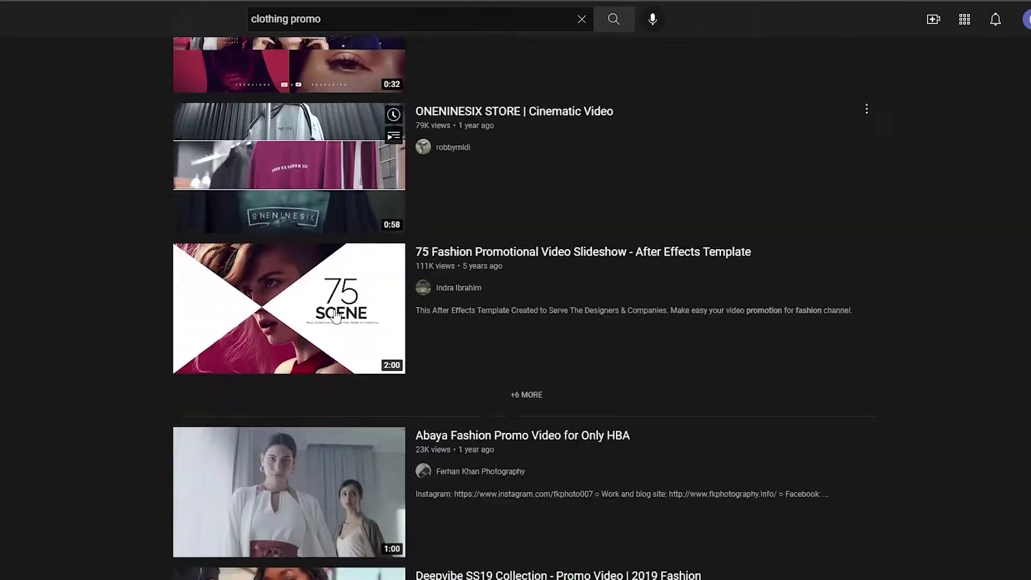
scroll(335, 315, down, 10)
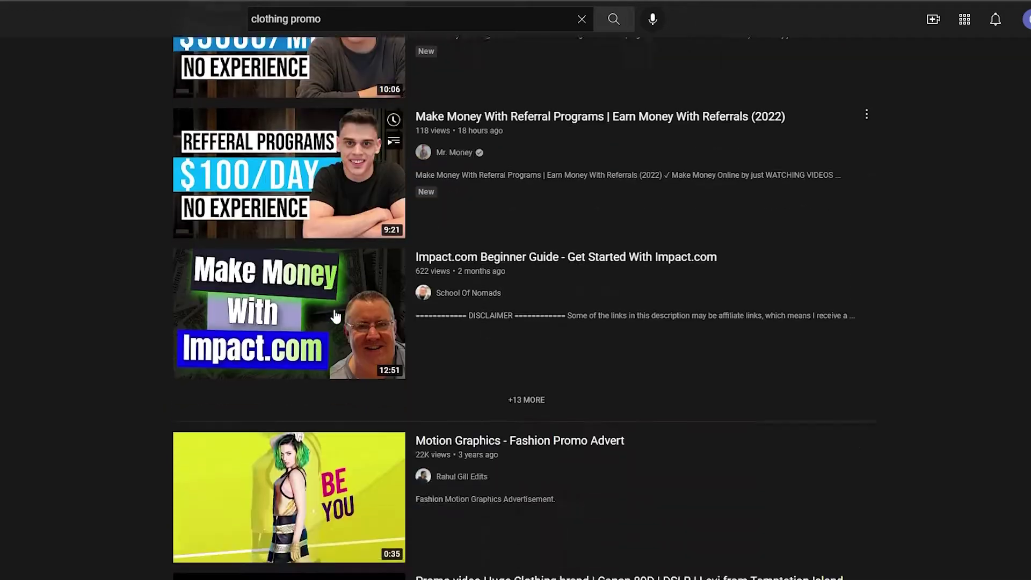
scroll(335, 316, up, 6)
scroll(335, 316, down, 20)
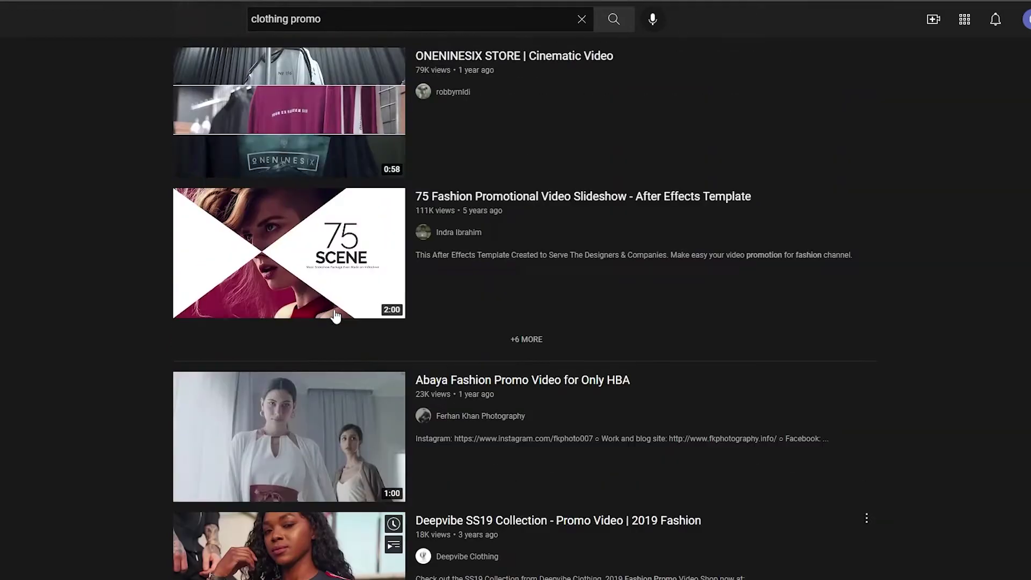
scroll(311, 389, up, 9)
scroll(311, 389, down, 8)
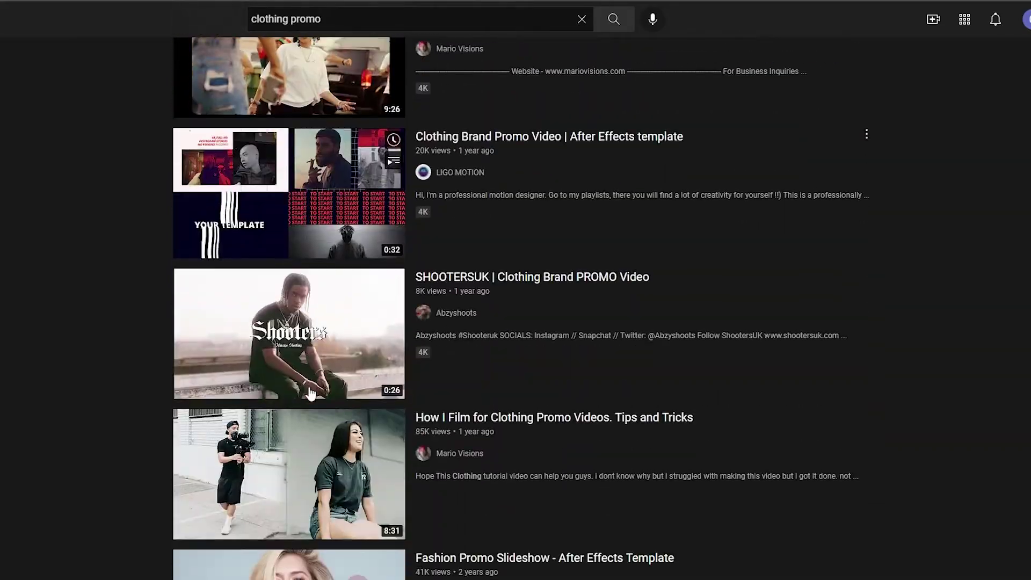
click(286, 424)
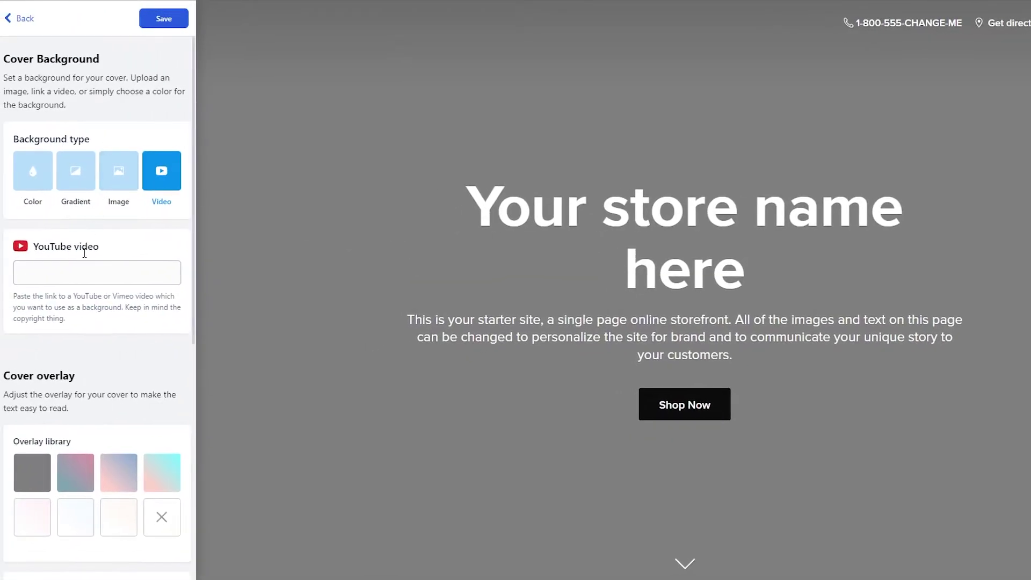
text(https://www.youtube.com/watch?v=1gTvElpI8K0&ab_channel=IndraIbrahim)
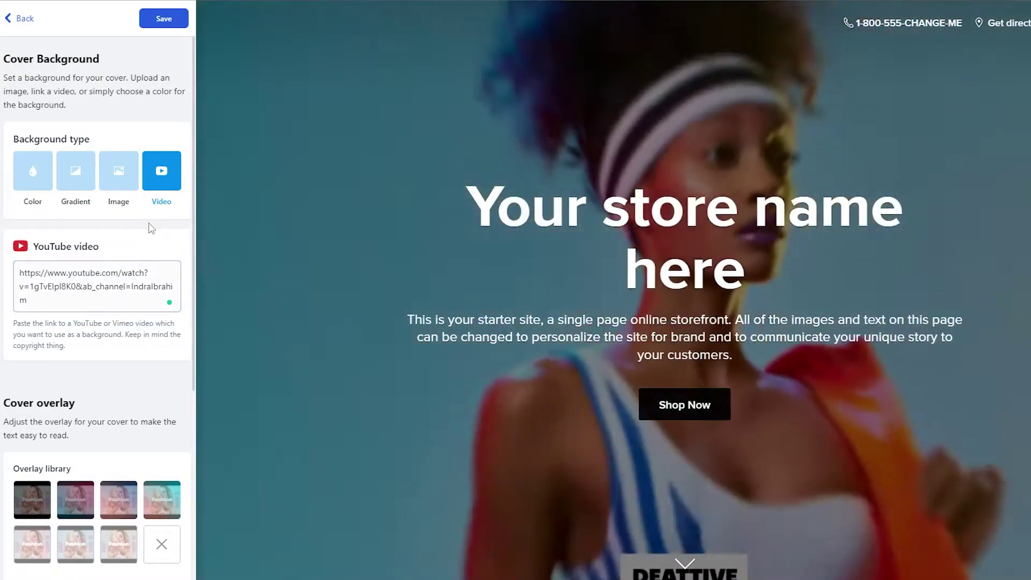
Confirm the pasted video link and return to the Headline & Cover Image settings
click(20, 37)
click(18, 19)
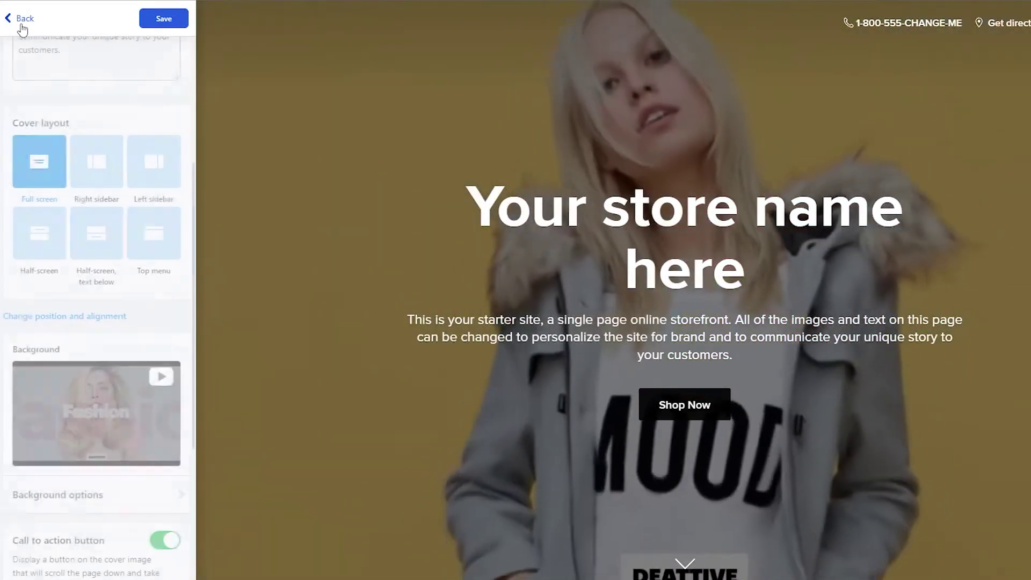
scroll(80, 252, up, 10)
scroll(76, 435, down, 5)
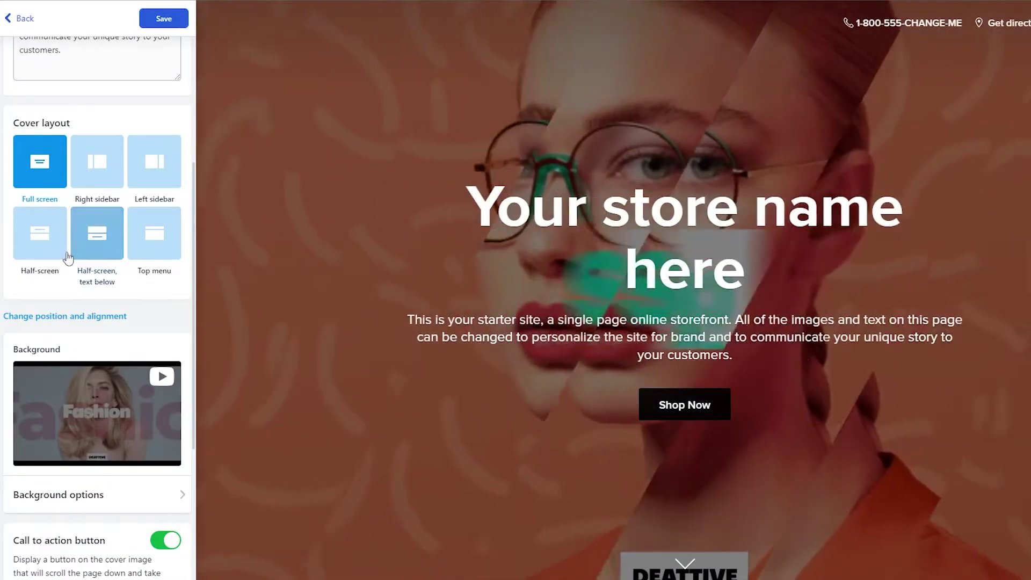
Try the Half-screen, Left sidebar, Top menu and text-below layouts, settling on Right sidebar
click(69, 256)
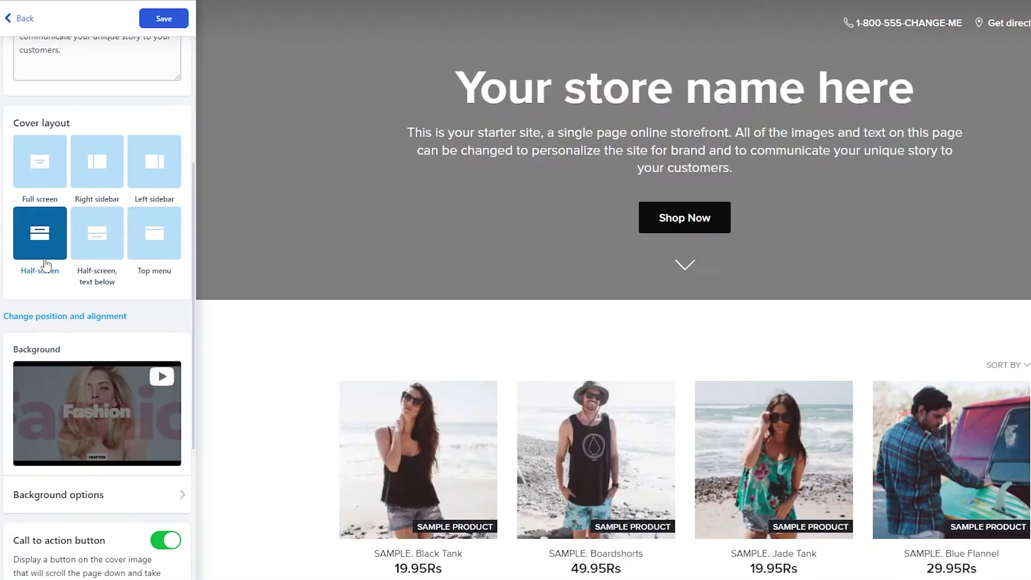
click(95, 186)
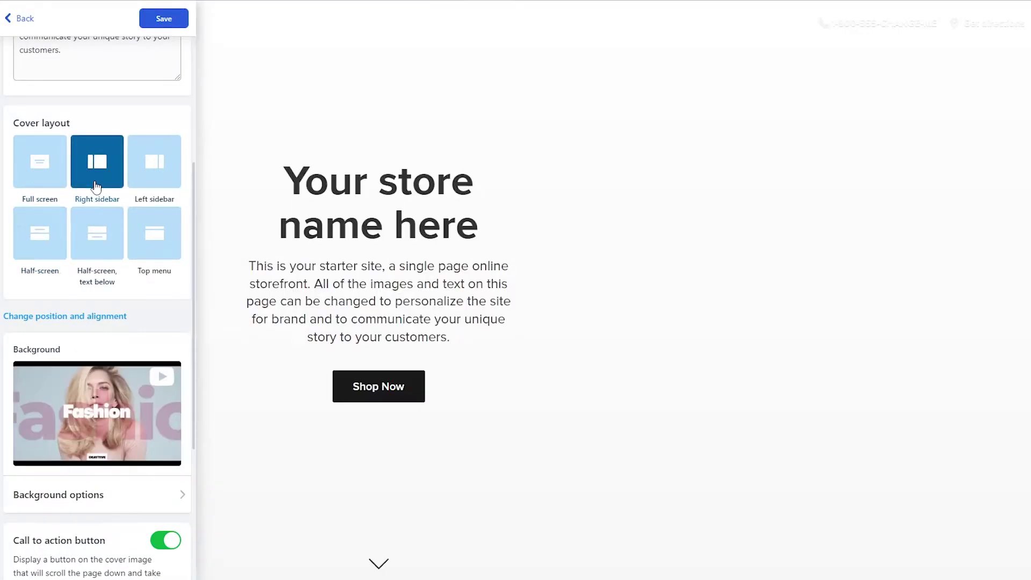
click(164, 182)
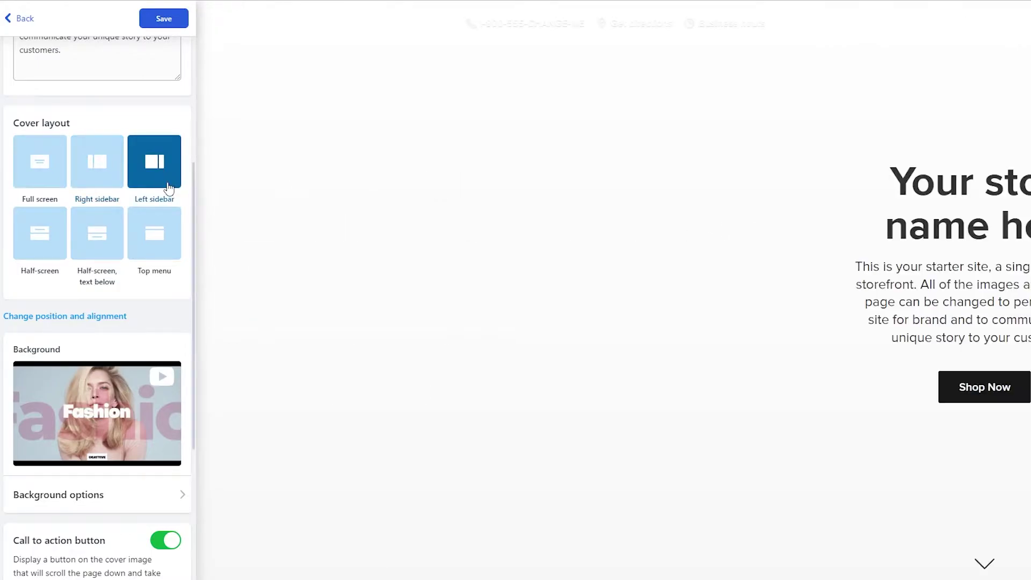
click(169, 238)
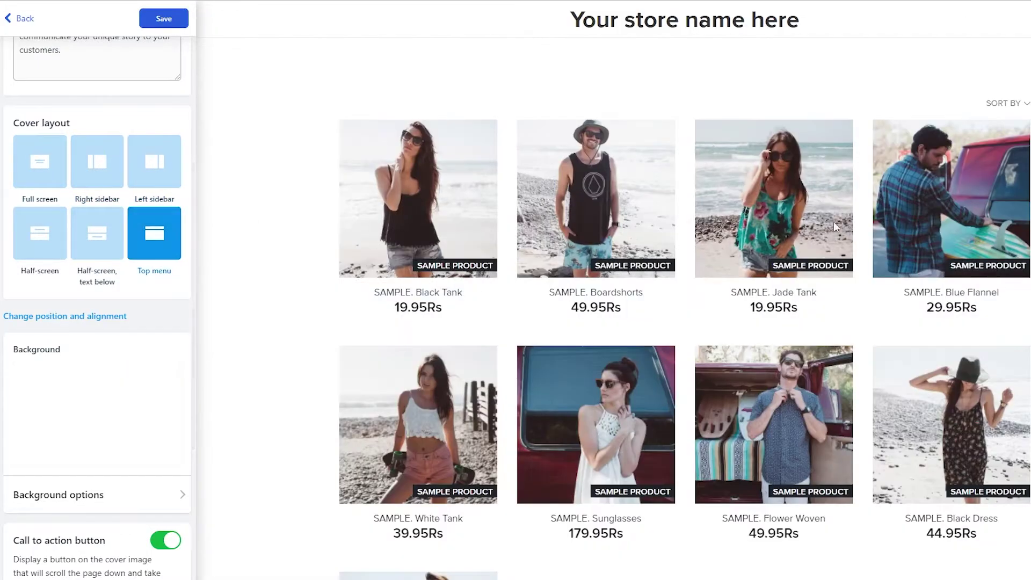
click(95, 239)
click(47, 242)
click(96, 237)
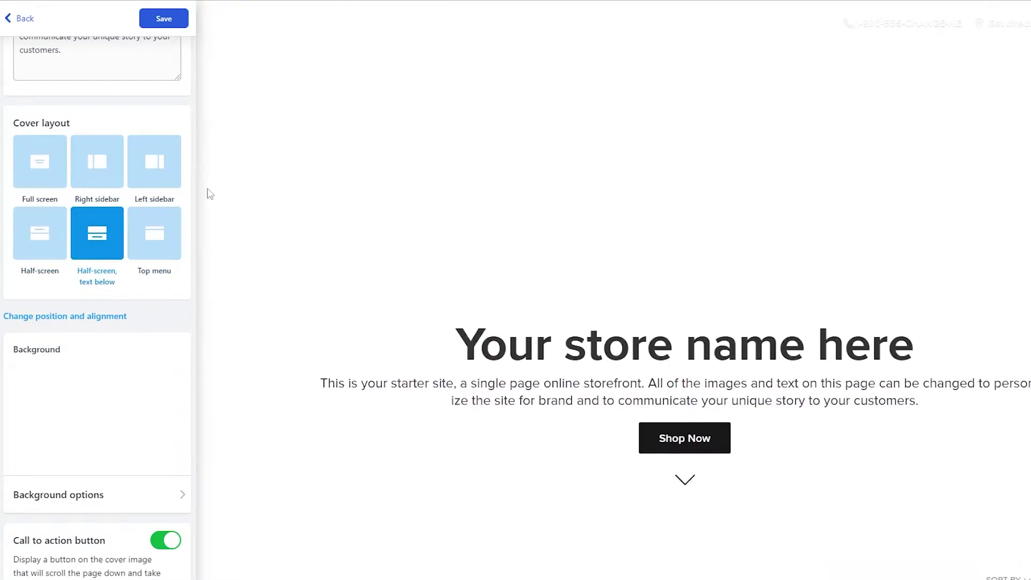
click(96, 164)
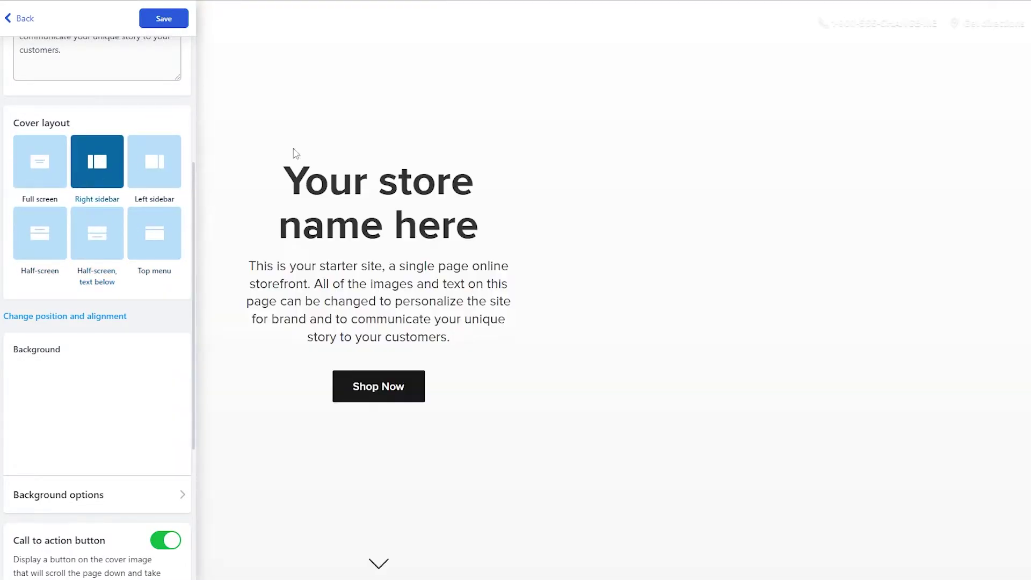
scroll(86, 357, down, 2)
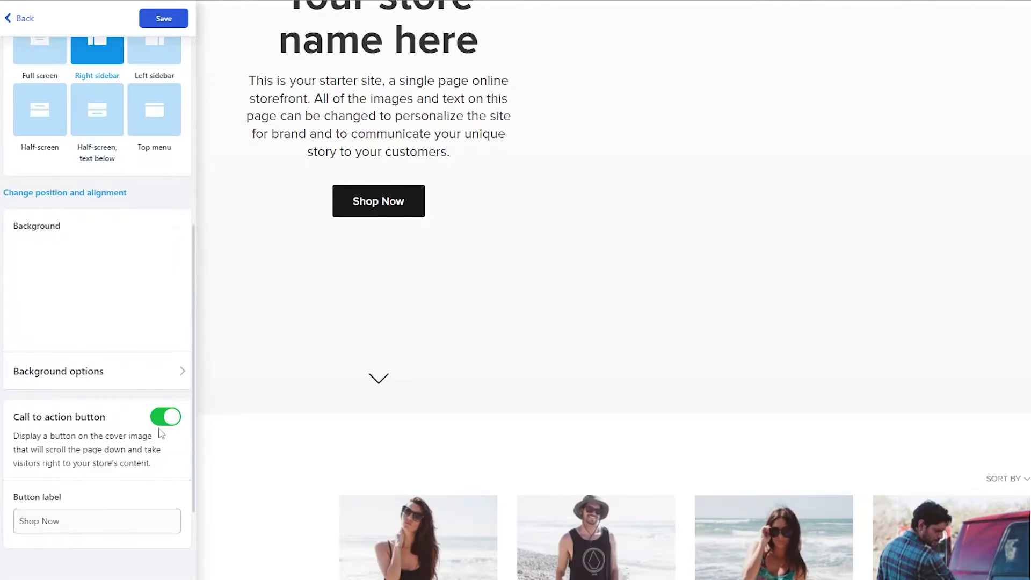
scroll(147, 430, up, 9)
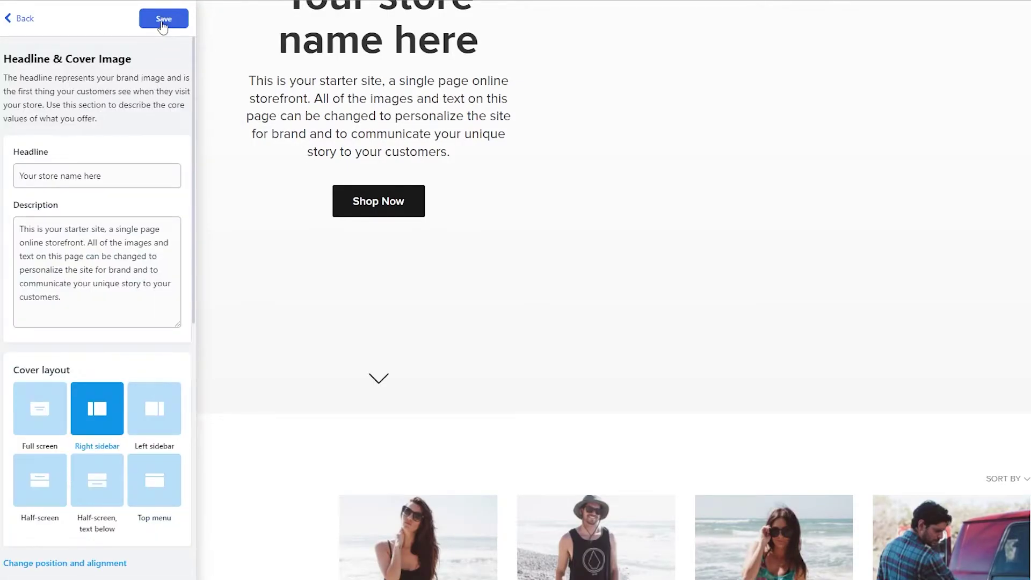
Recheck the cover's video background settings, then back out to the main site sections menu
click(2, 21)
scroll(317, 175, down, 3)
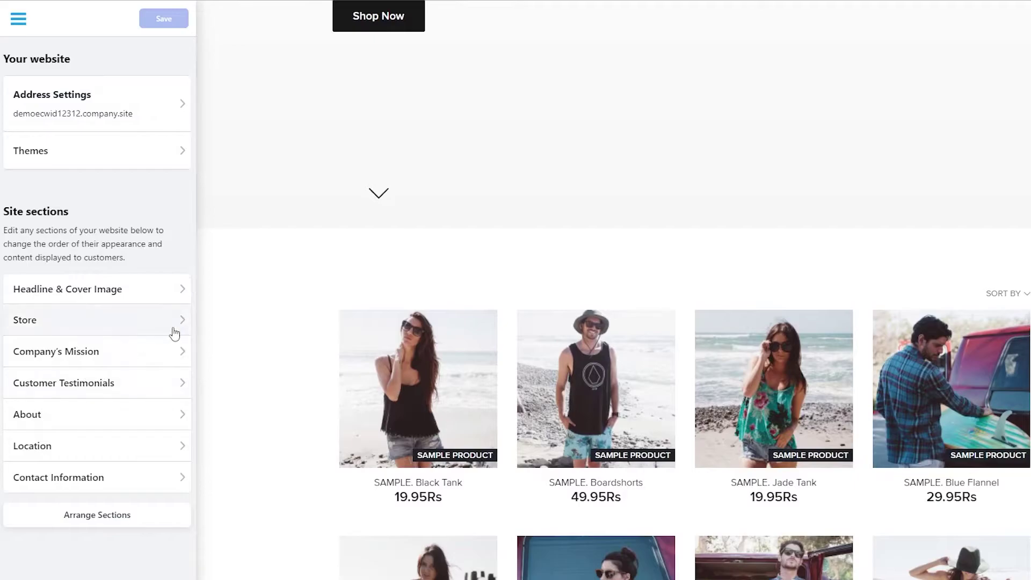
click(168, 296)
scroll(115, 292, down, 9)
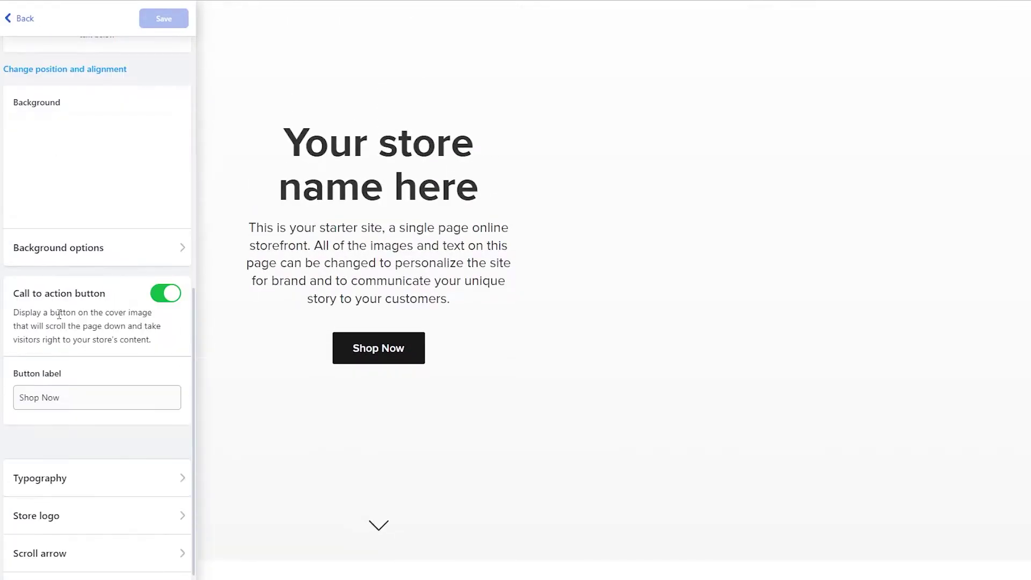
click(125, 236)
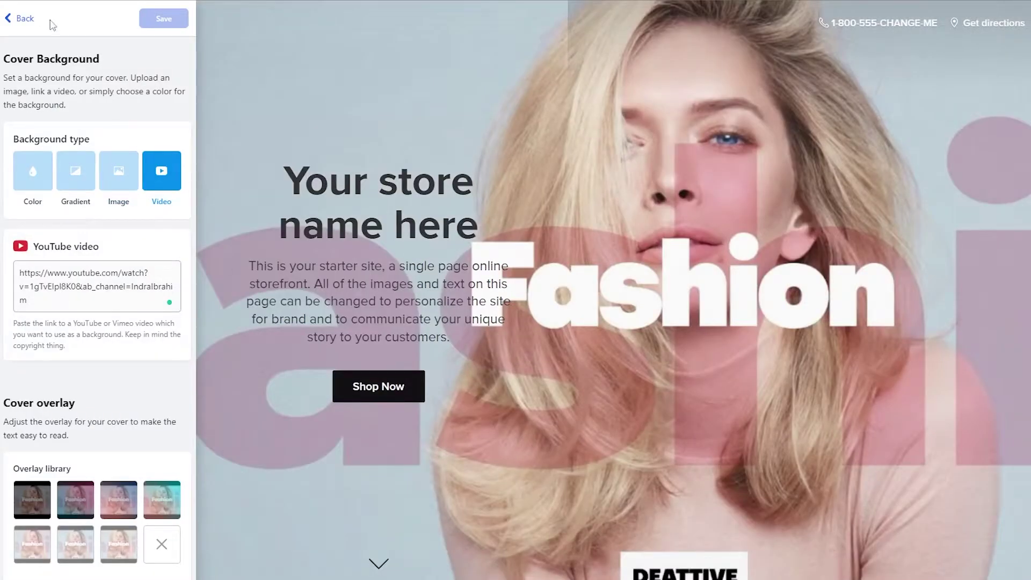
click(35, 22)
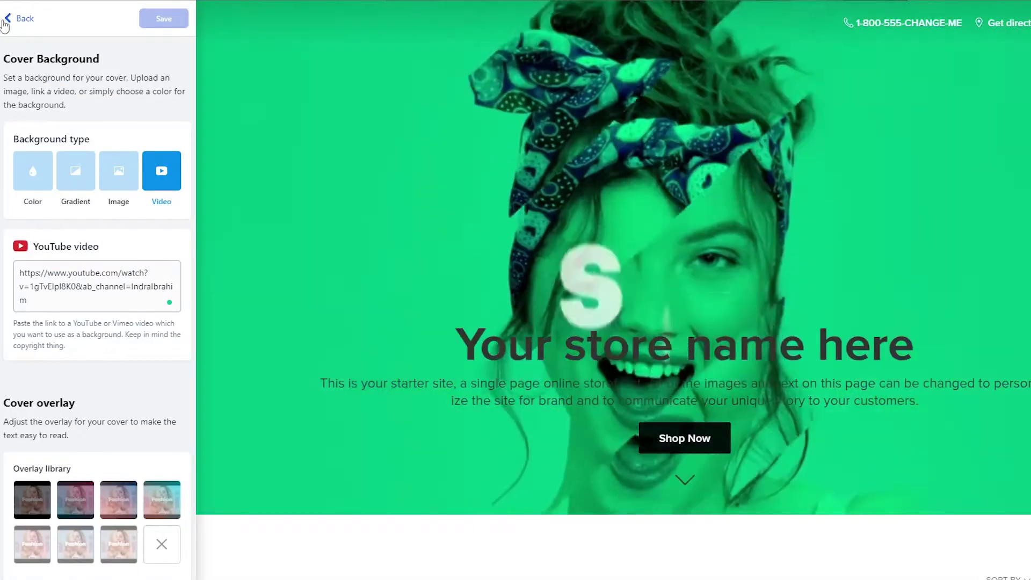
click(7, 22)
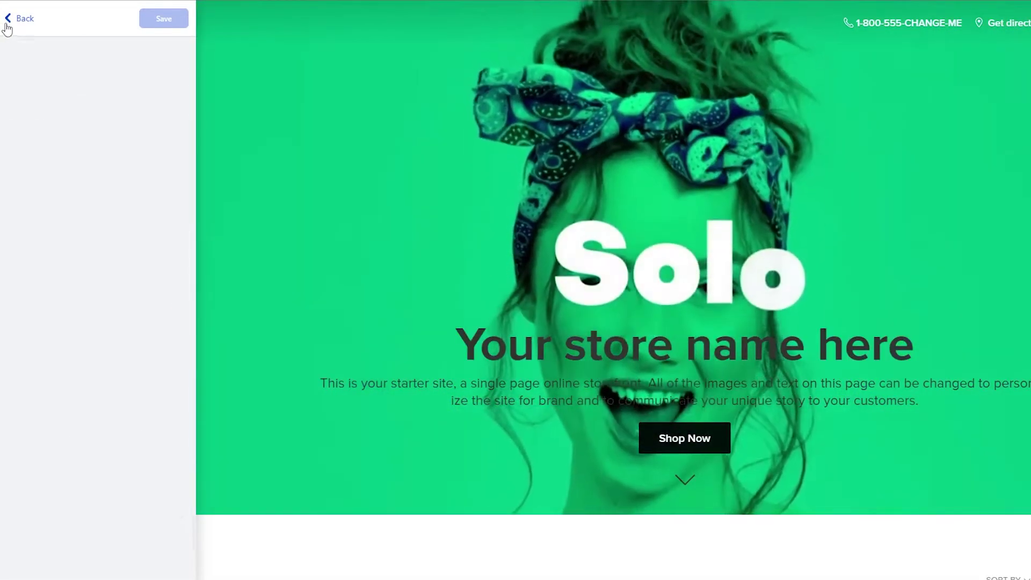
scroll(312, 343, down, 10)
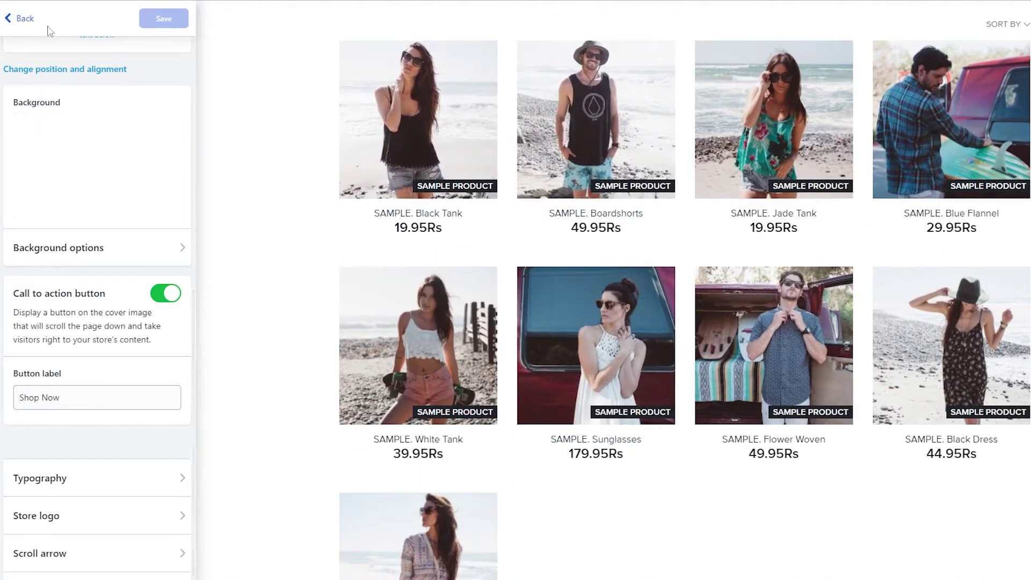
click(27, 20)
Review the Store section's product list and category settings, then exit the site editor
click(95, 321)
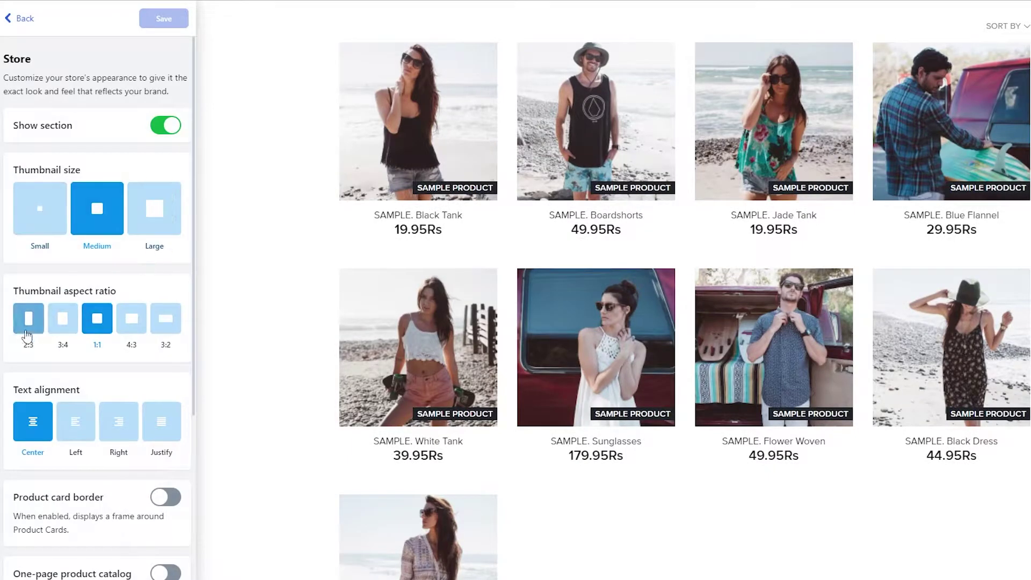
scroll(102, 376, down, 5)
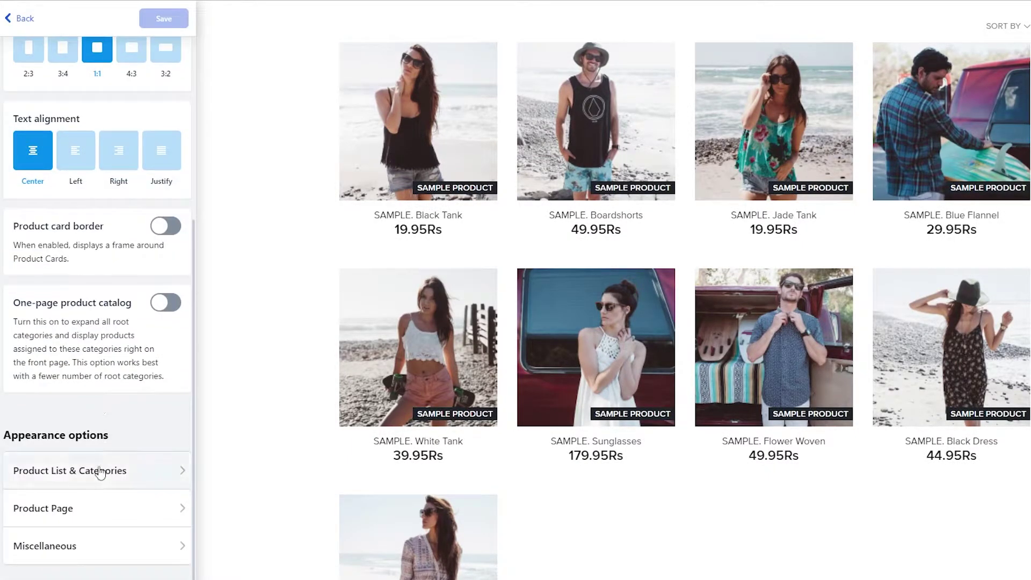
click(93, 486)
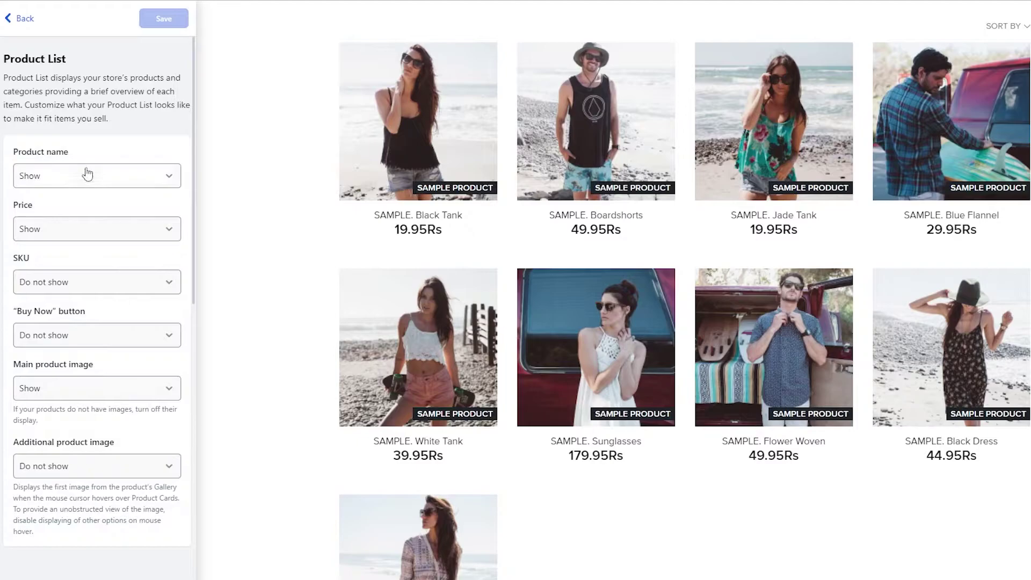
scroll(87, 173, down, 10)
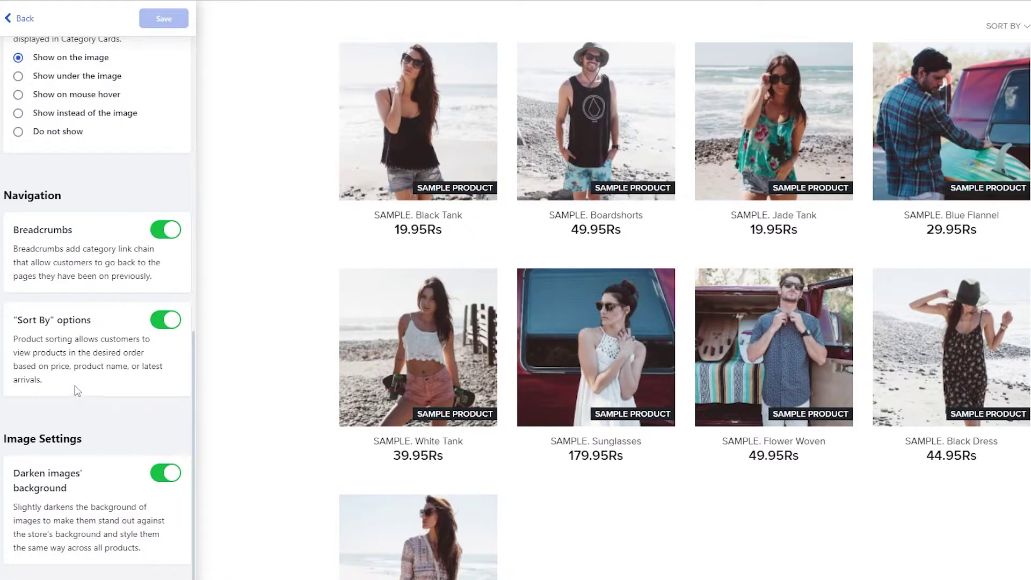
click(12, 7)
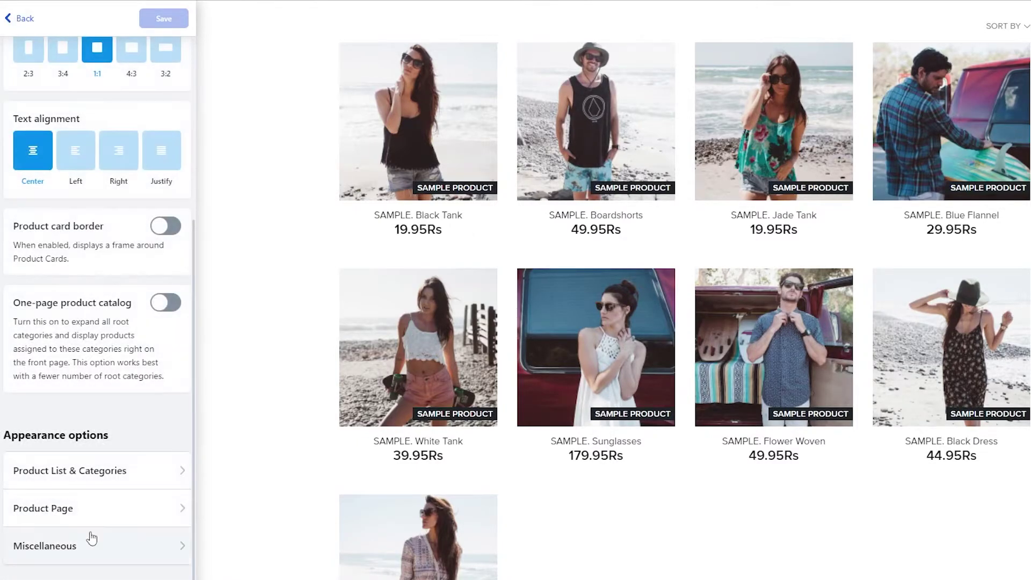
scroll(100, 453, up, 5)
click(7, 24)
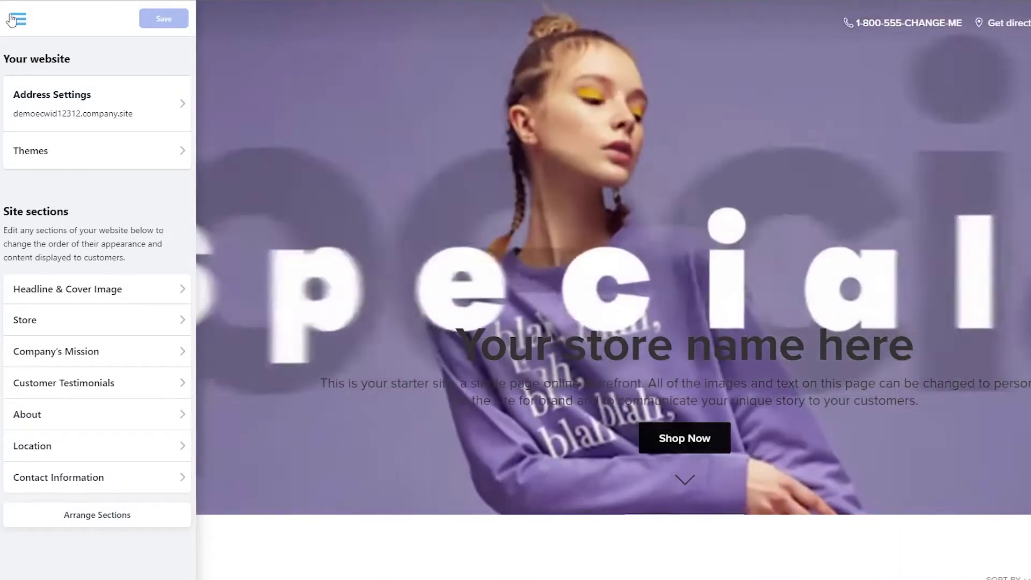
click(18, 19)
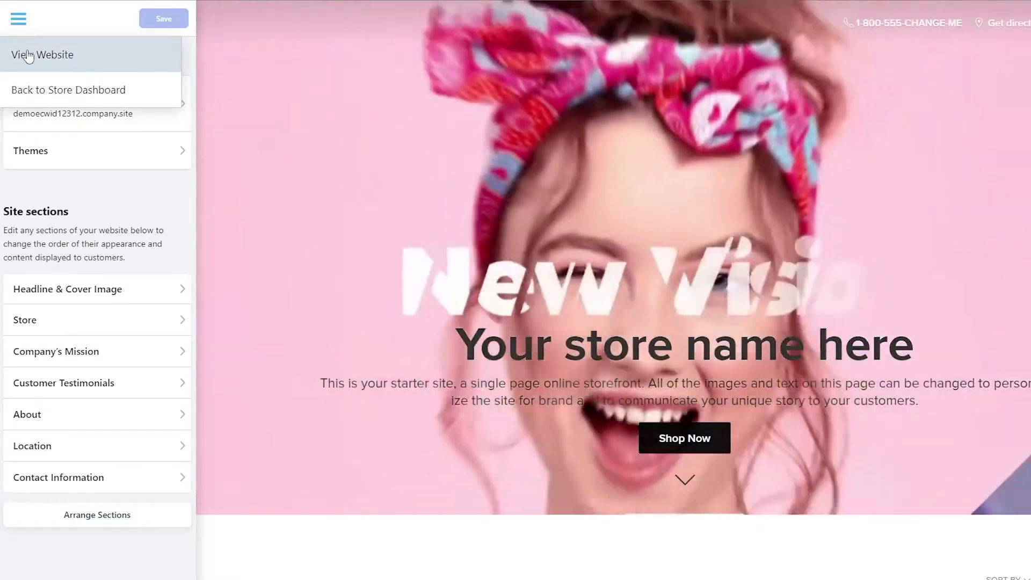
click(29, 55)
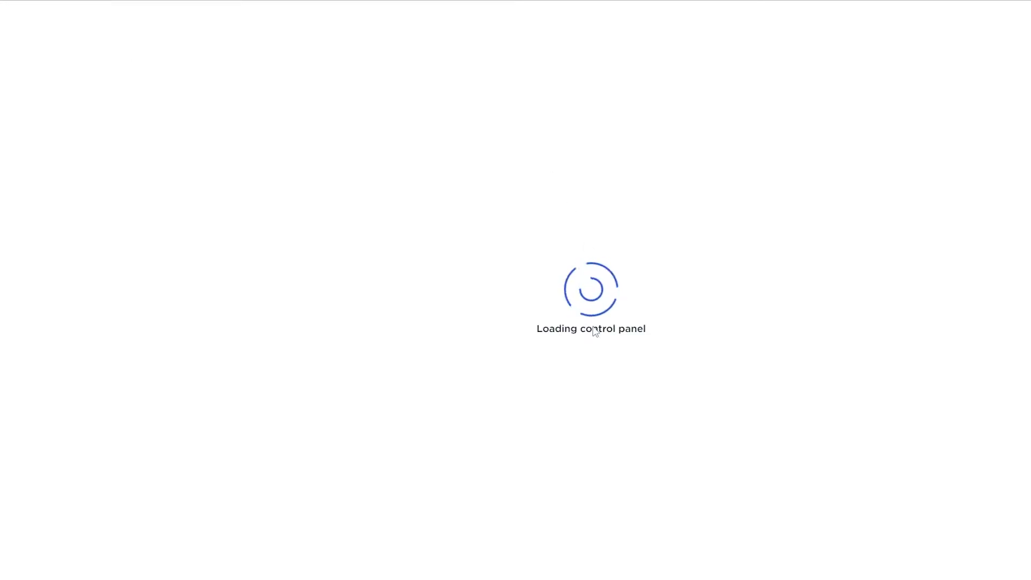
Turn on the one-page product catalog, leaving card borders off, and review Product Page and Product List settings
scroll(150, 466, down, 5)
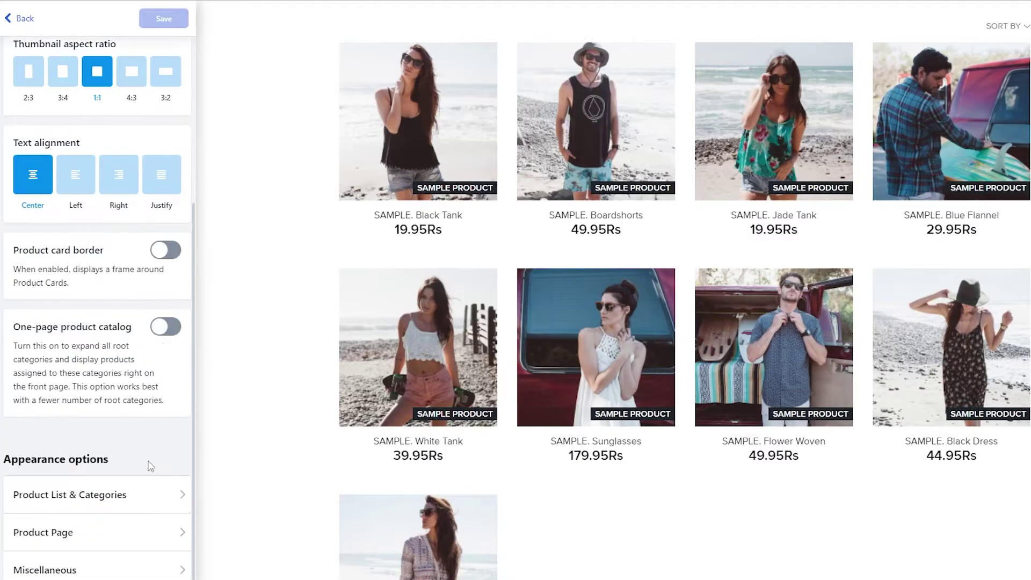
click(163, 251)
click(172, 258)
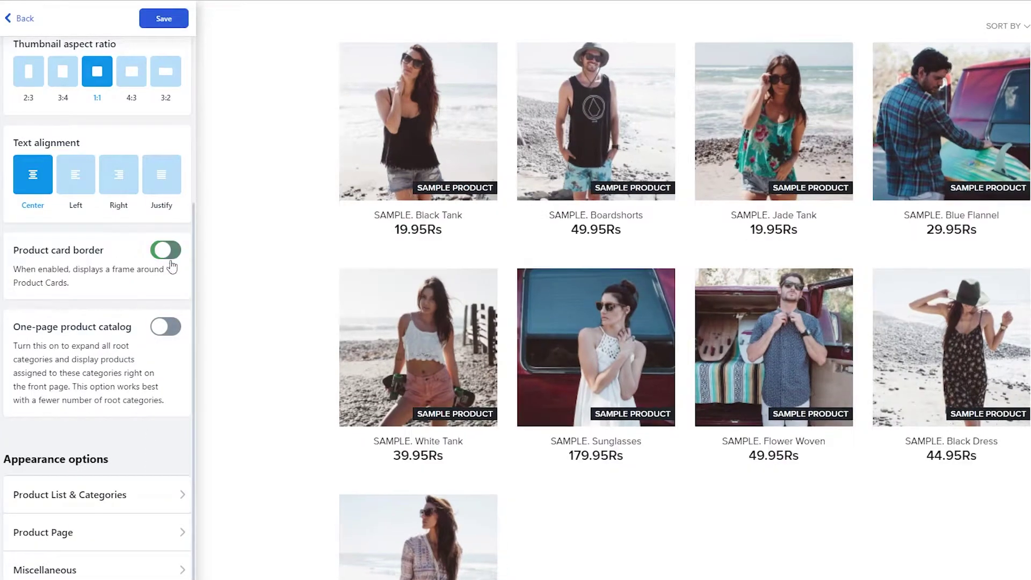
click(166, 328)
scroll(168, 336, down, 1)
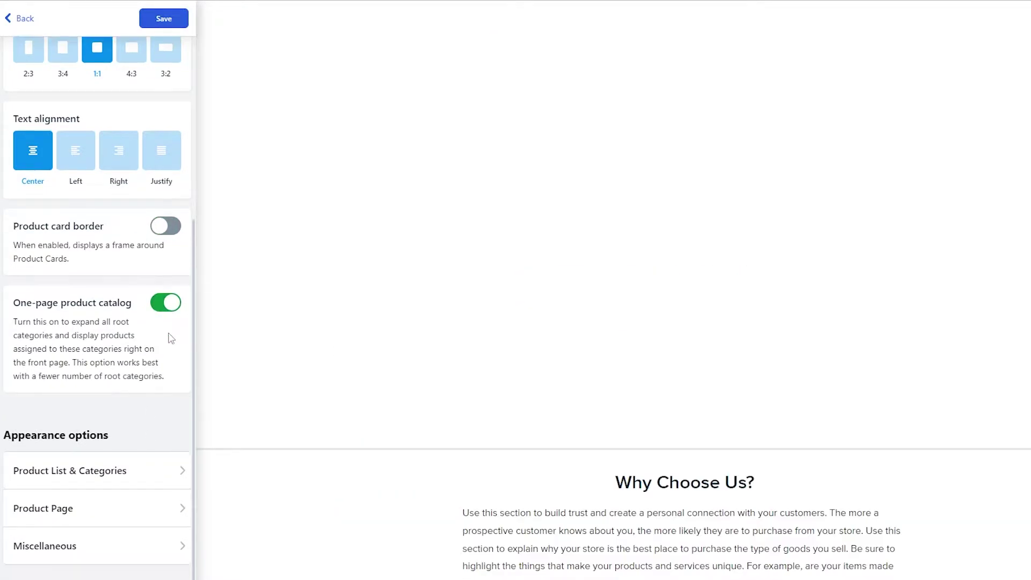
click(138, 507)
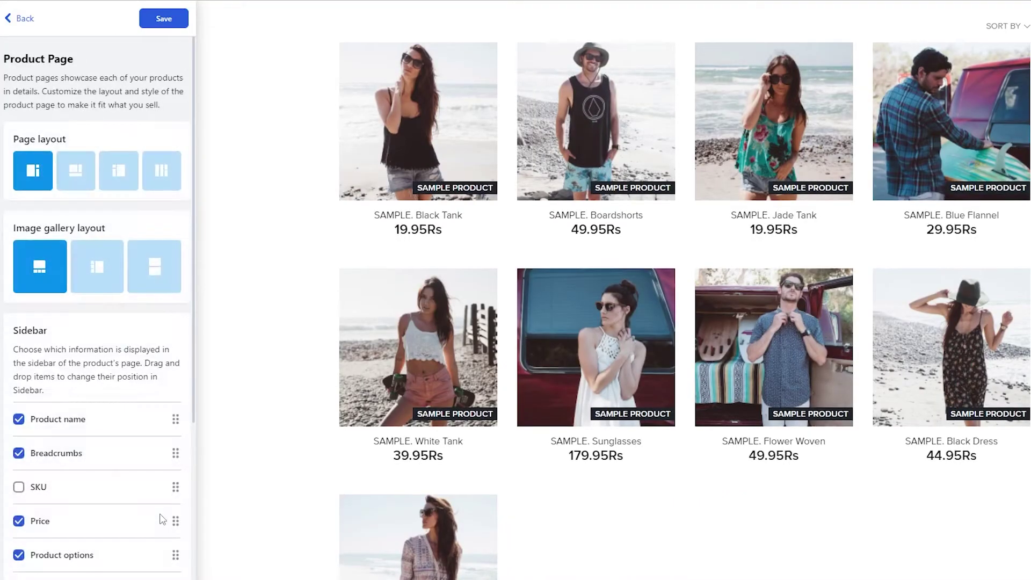
scroll(85, 537, down, 5)
scroll(54, 301, up, 5)
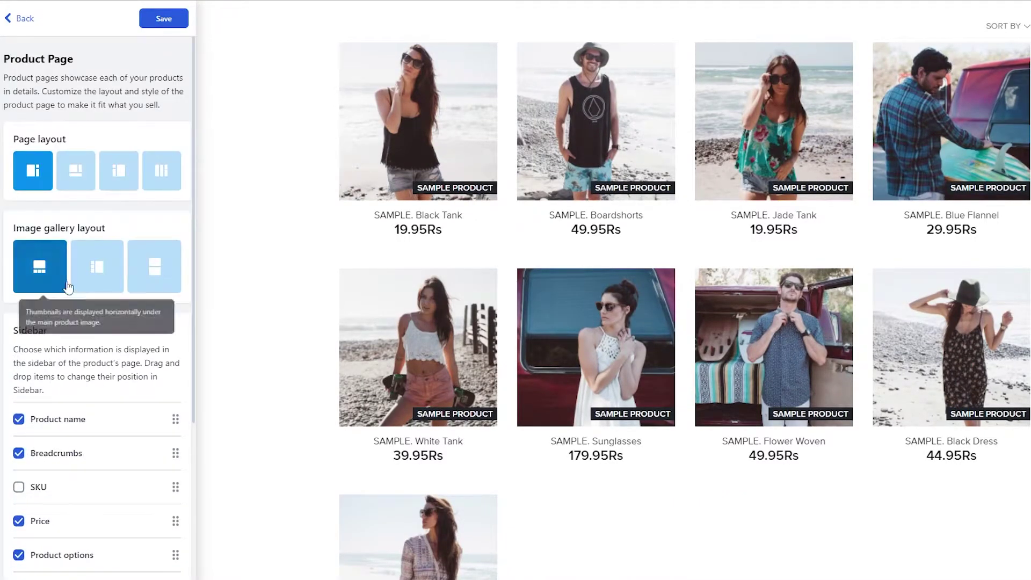
click(14, 24)
click(127, 481)
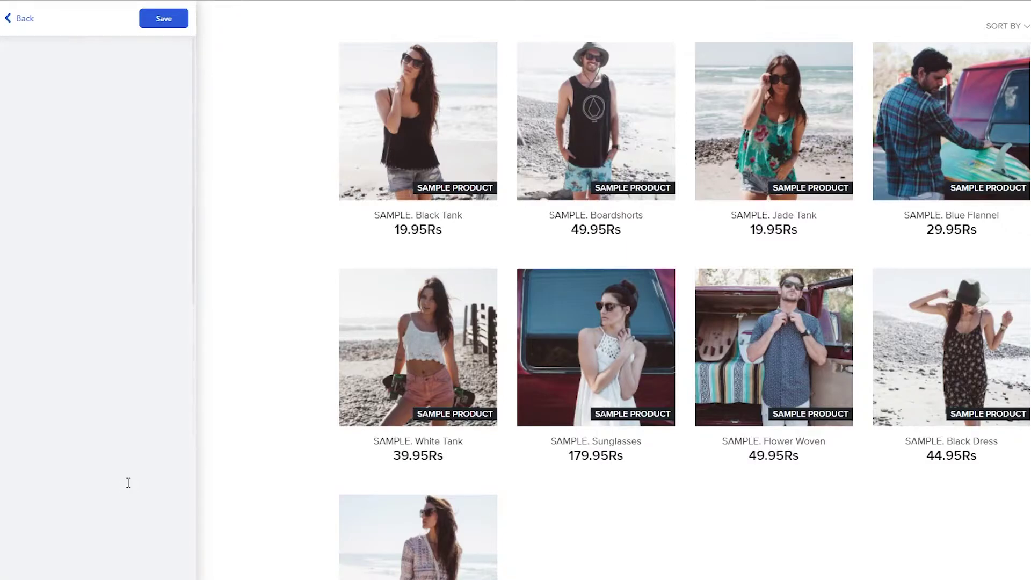
scroll(88, 388, down, 10)
scroll(87, 387, down, 2)
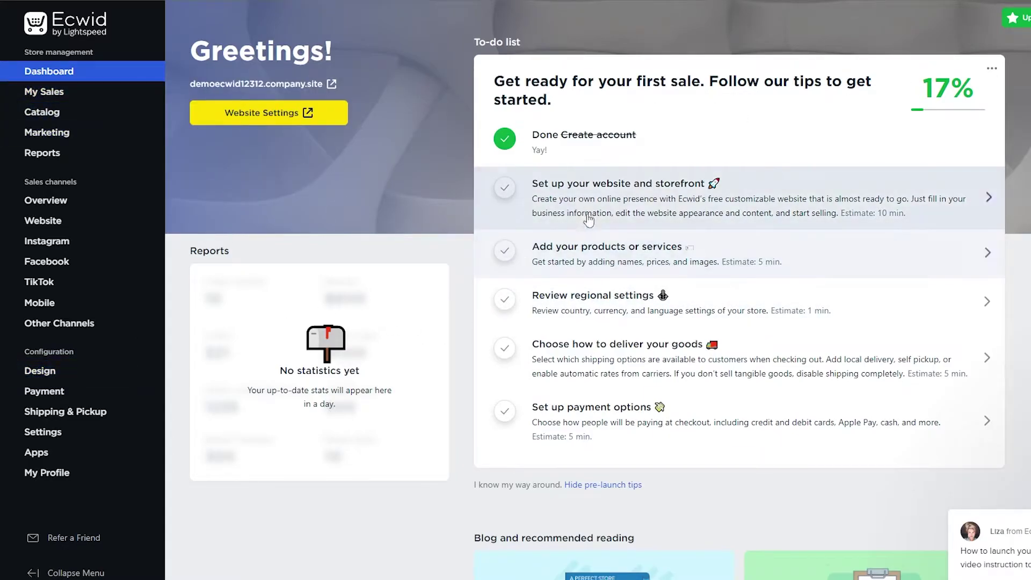
mouse_move(70, 113)
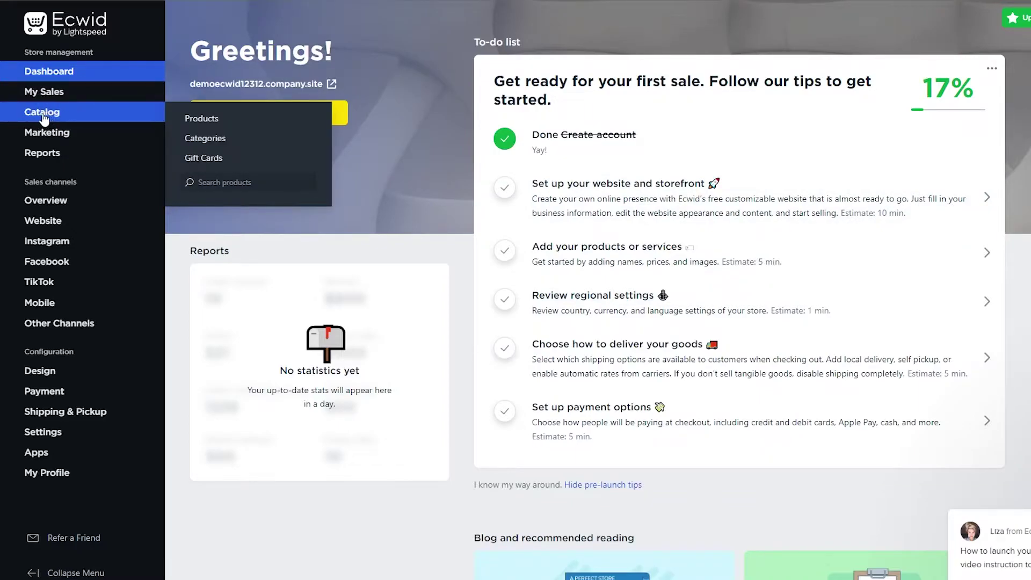
click(209, 123)
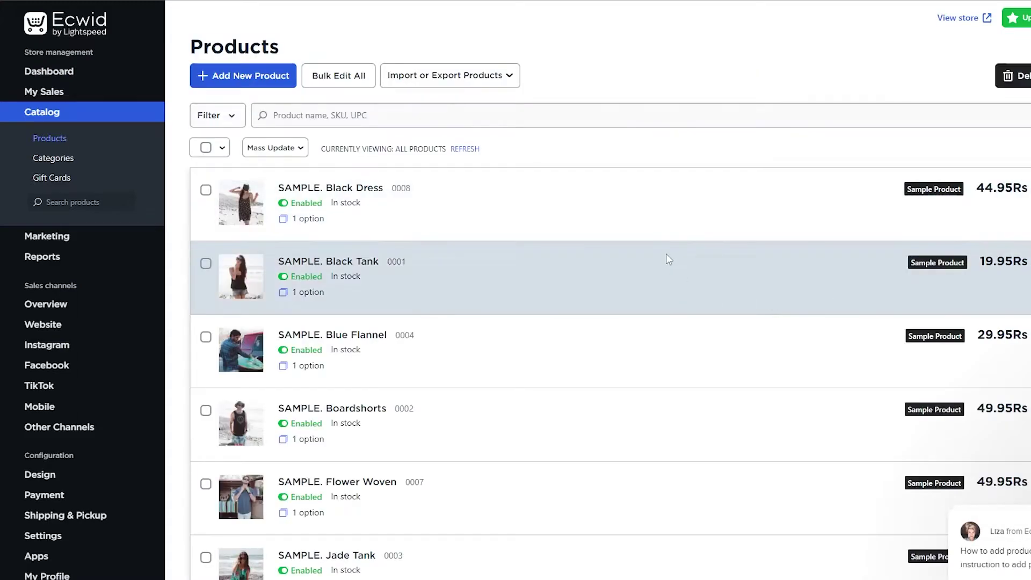
scroll(666, 260, down, 10)
scroll(640, 357, up, 10)
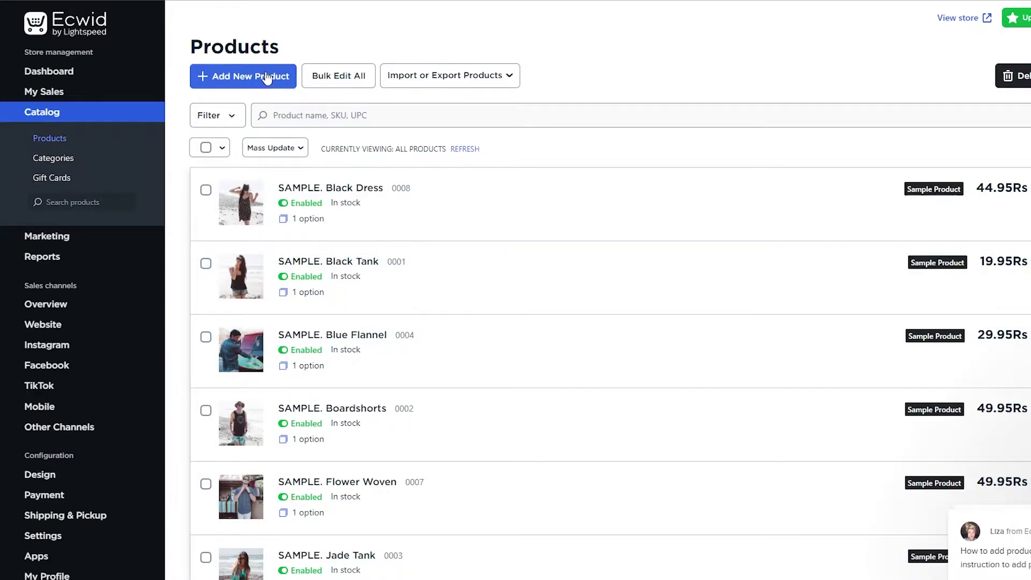
click(267, 78)
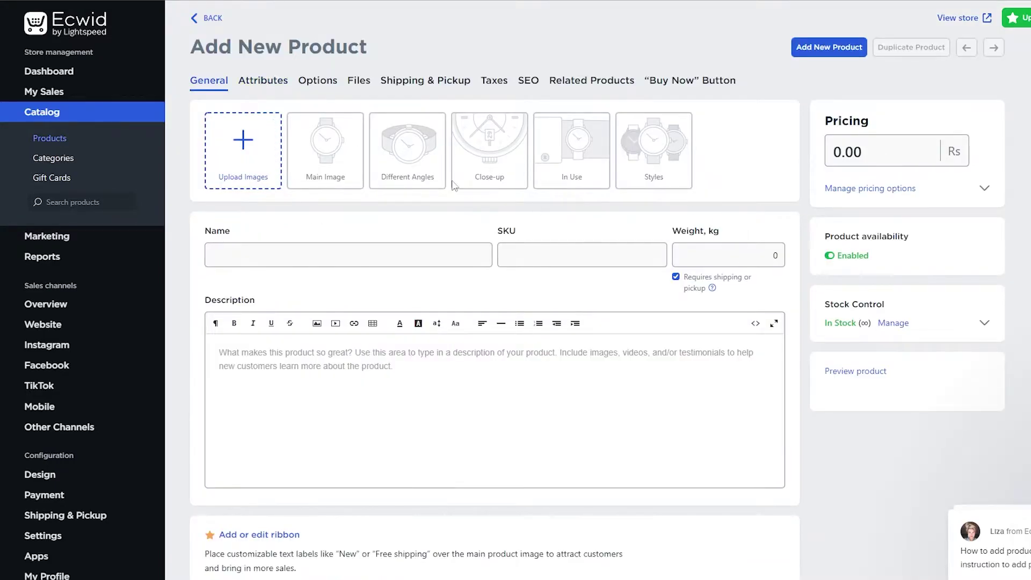
scroll(457, 140, down, 1)
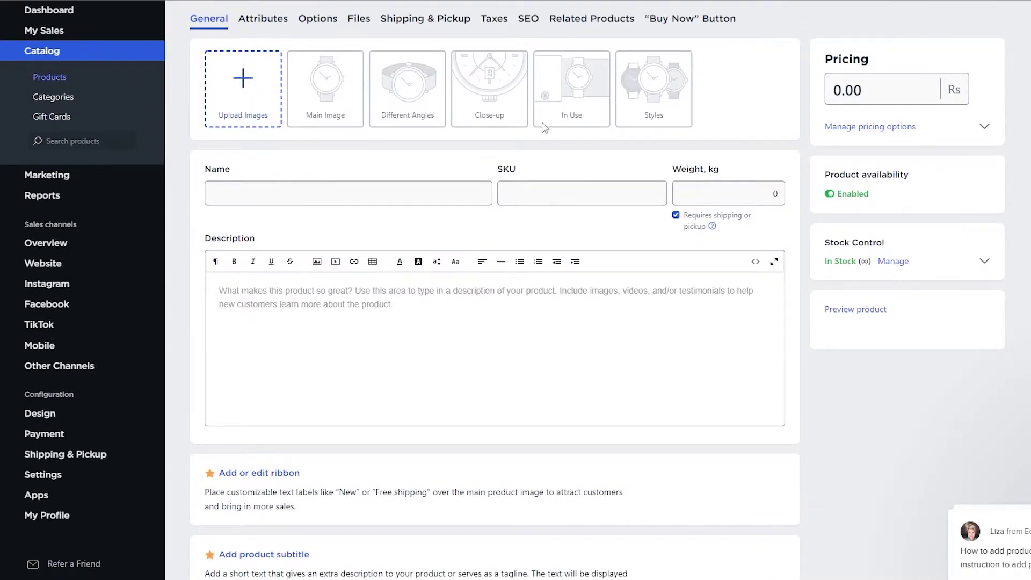
scroll(545, 128, down, 2)
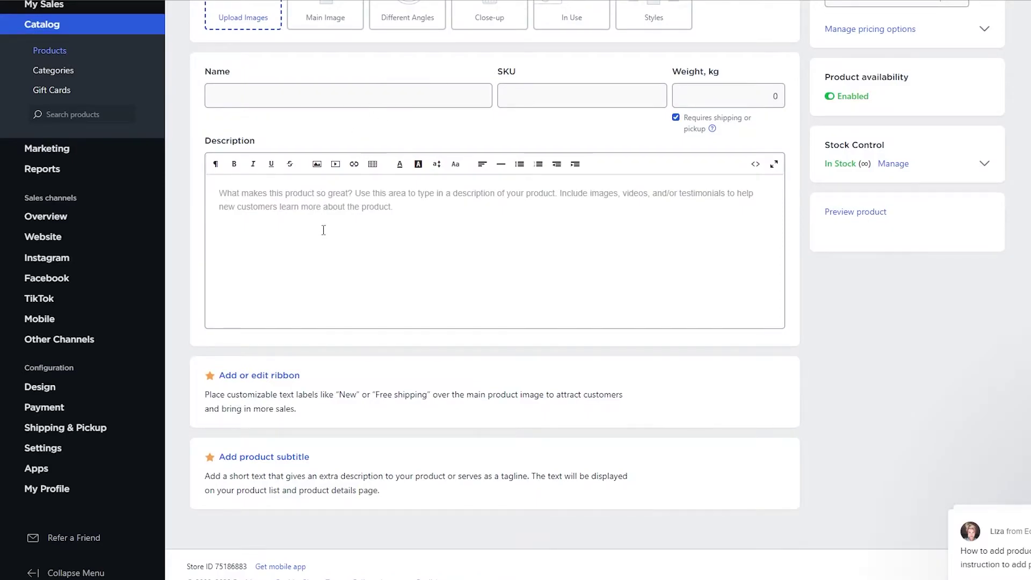
scroll(741, 294, up, 3)
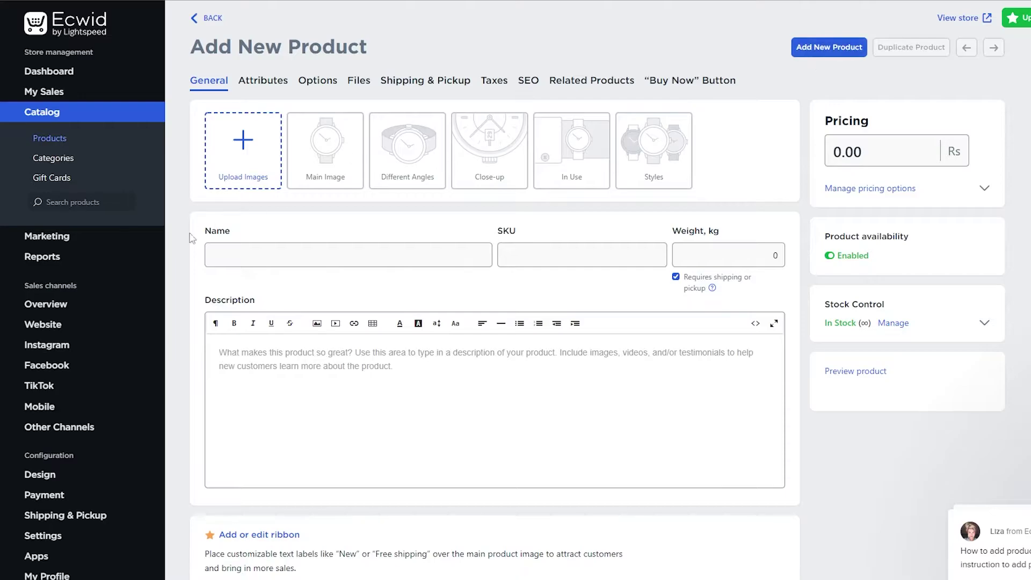
scroll(86, 510, down, 1)
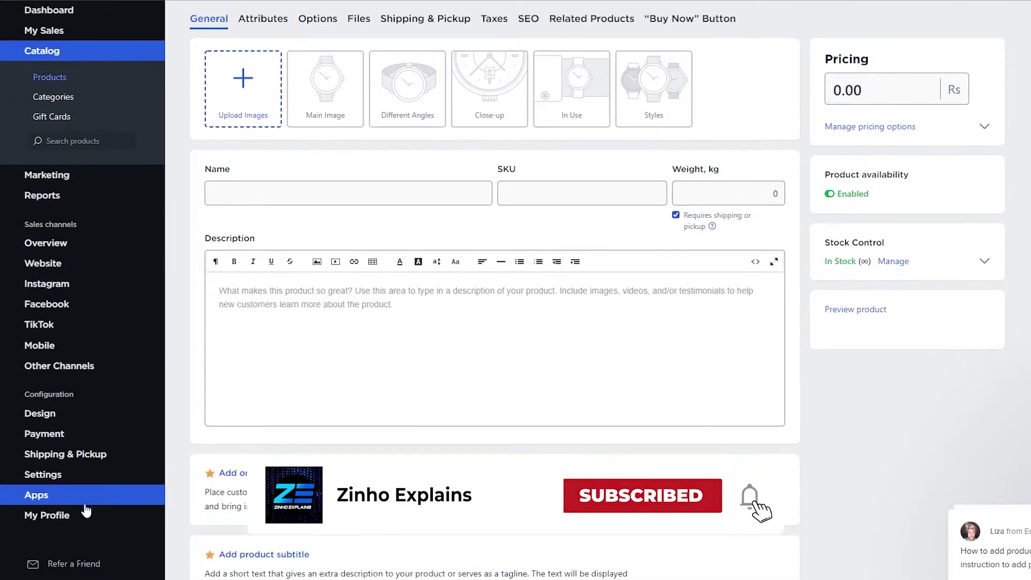
scroll(85, 510, up, 1)
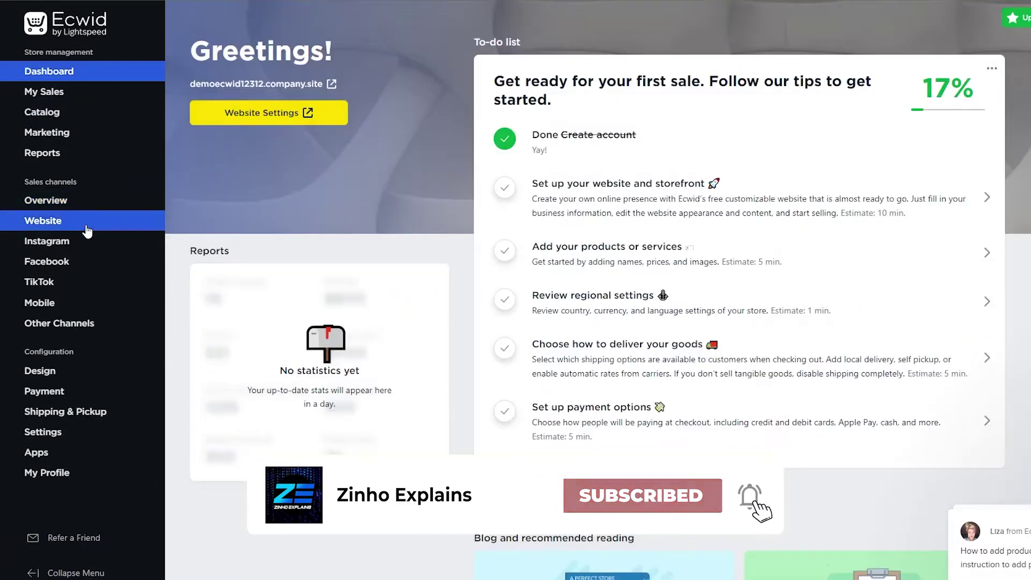
mouse_move(88, 231)
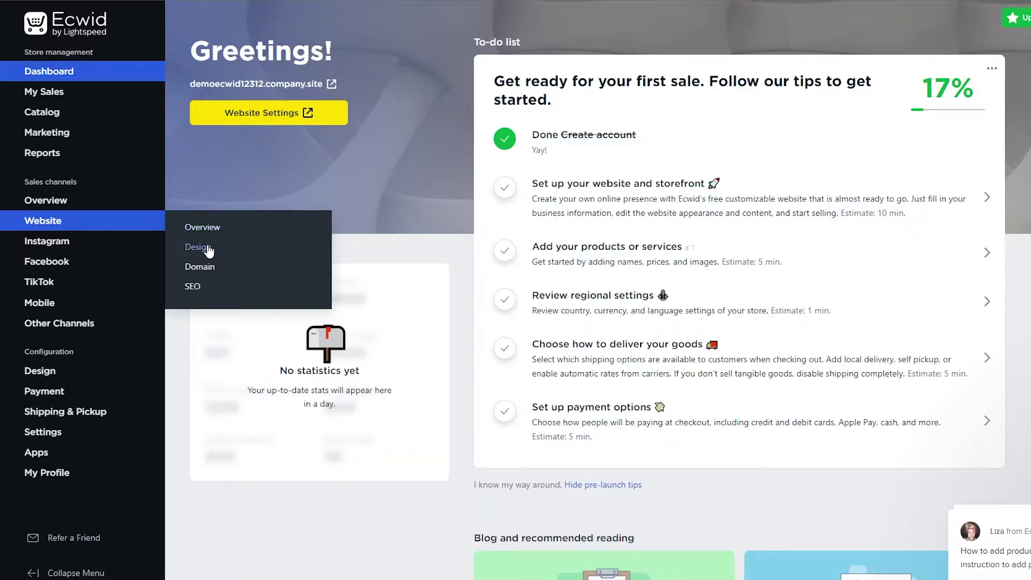
Open the Your website page and scroll through its design, site address and SEO sections
click(209, 244)
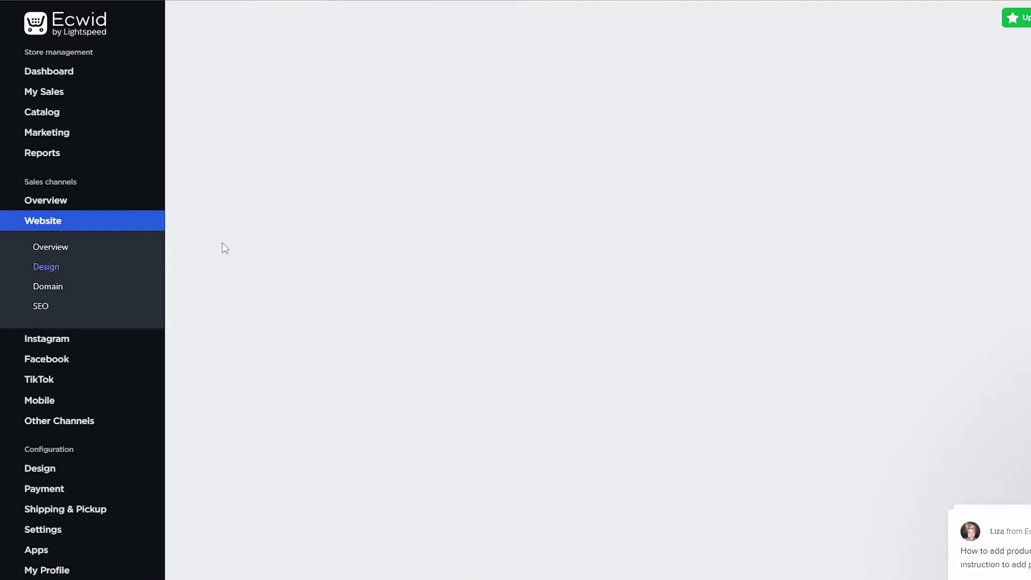
scroll(950, 426, down, 5)
scroll(939, 269, up, 4)
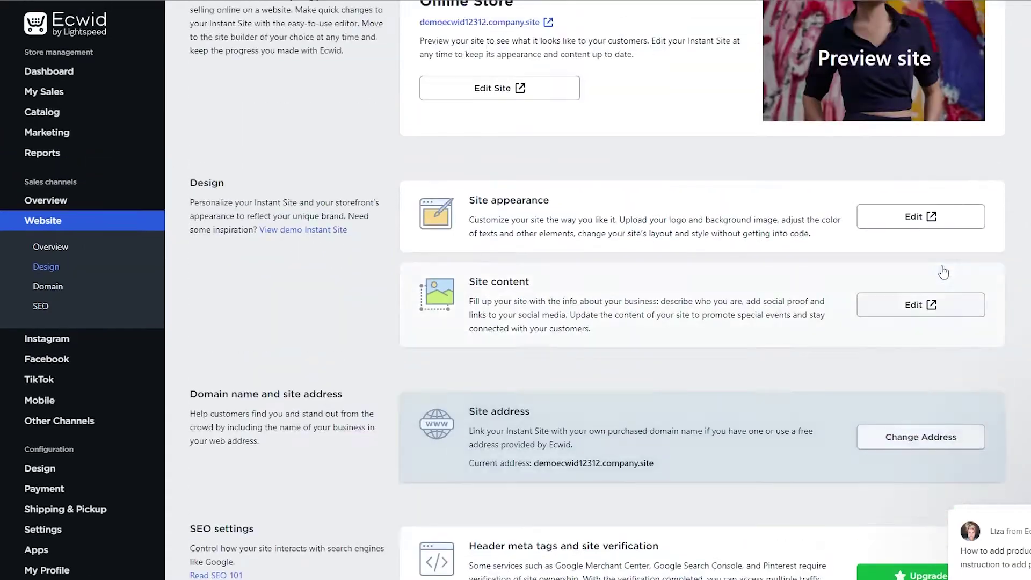
scroll(933, 232, up, 3)
scroll(934, 252, down, 3)
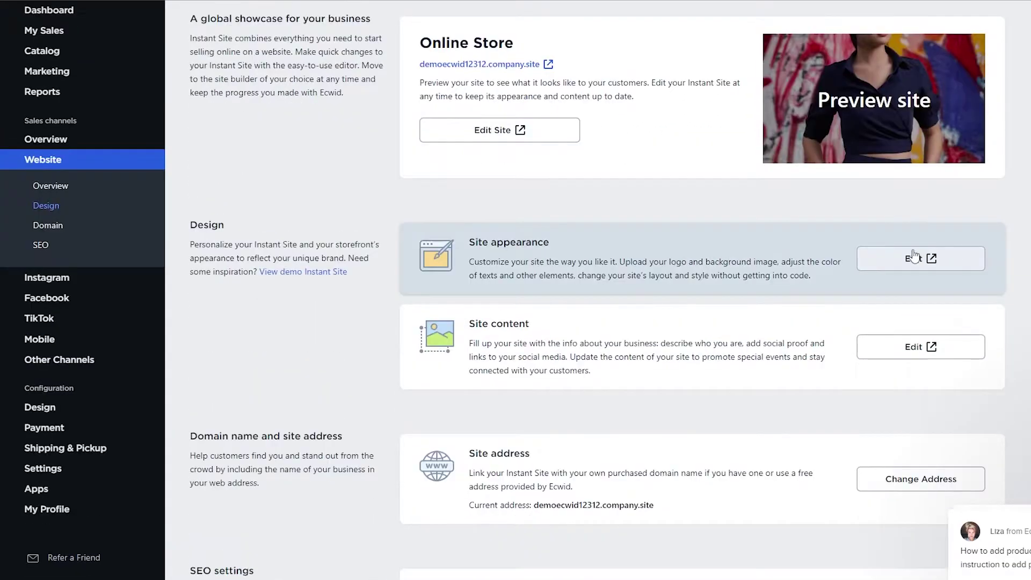
scroll(937, 265, down, 1)
scroll(922, 287, down, 7)
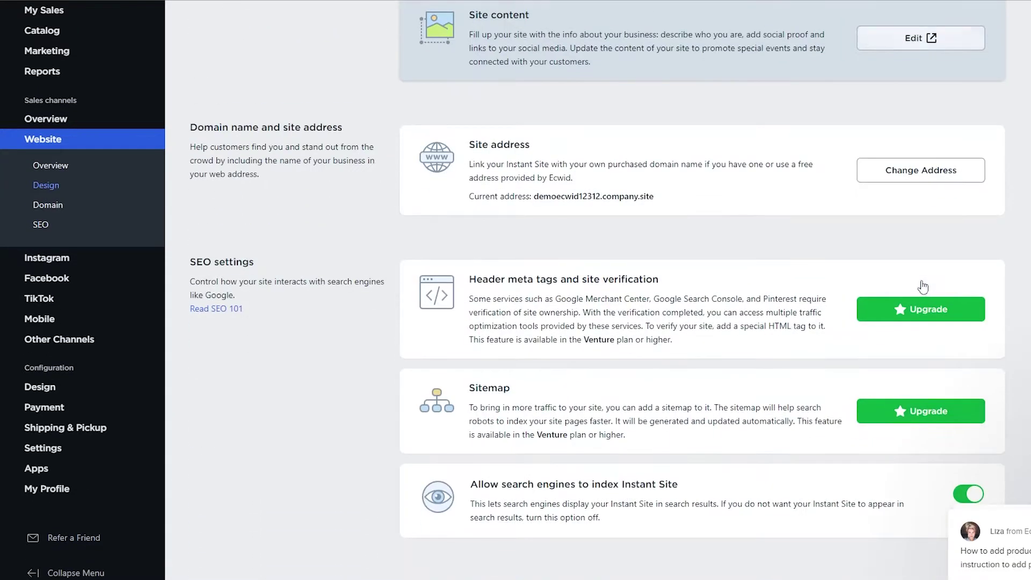
scroll(865, 425, up, 7)
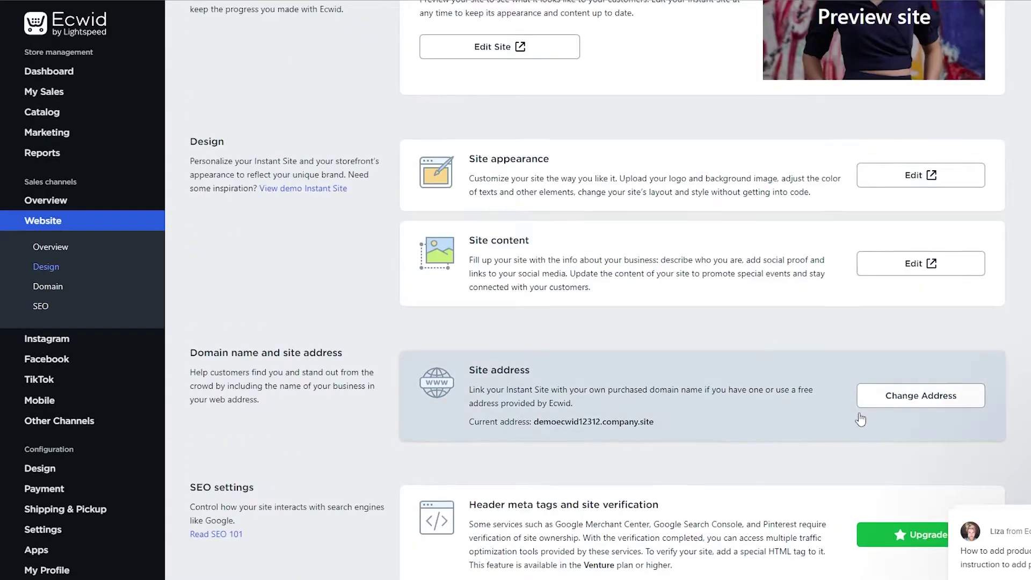
scroll(859, 429, down, 6)
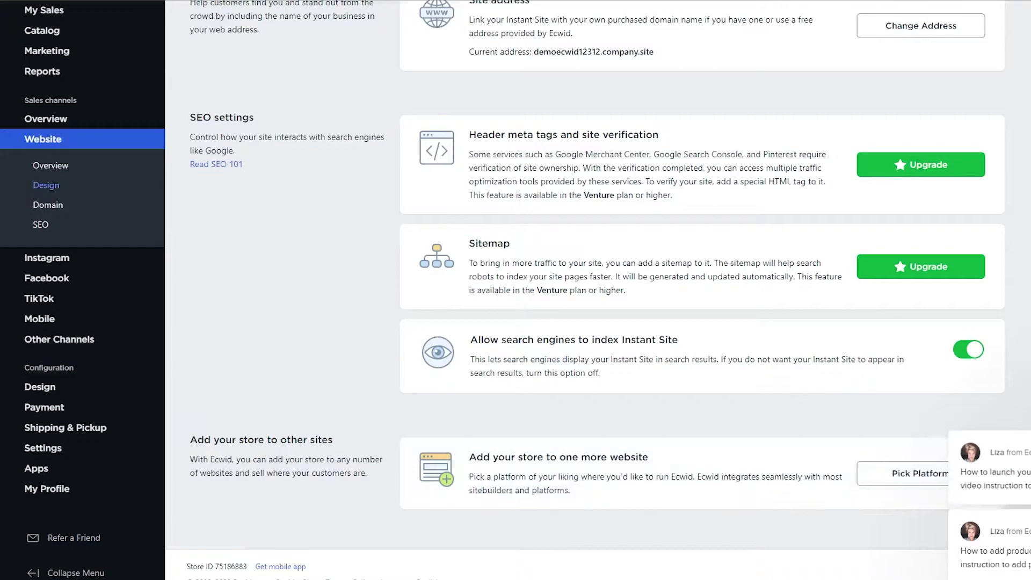
scroll(1006, 488, up, 8)
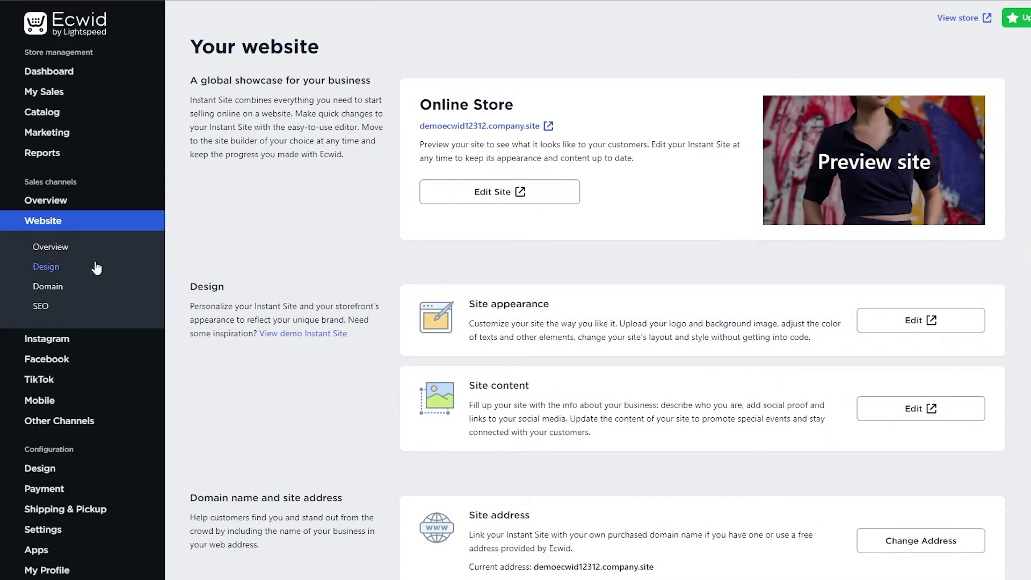
Browse the Instagram, Facebook, TikTok and mobile selling channel pages
click(43, 339)
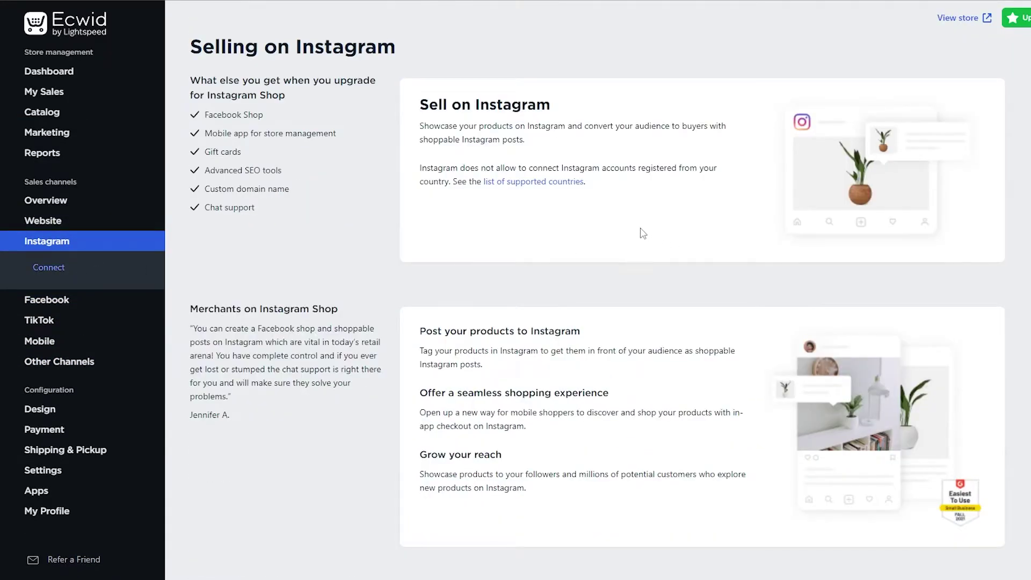
scroll(667, 193, down, 1)
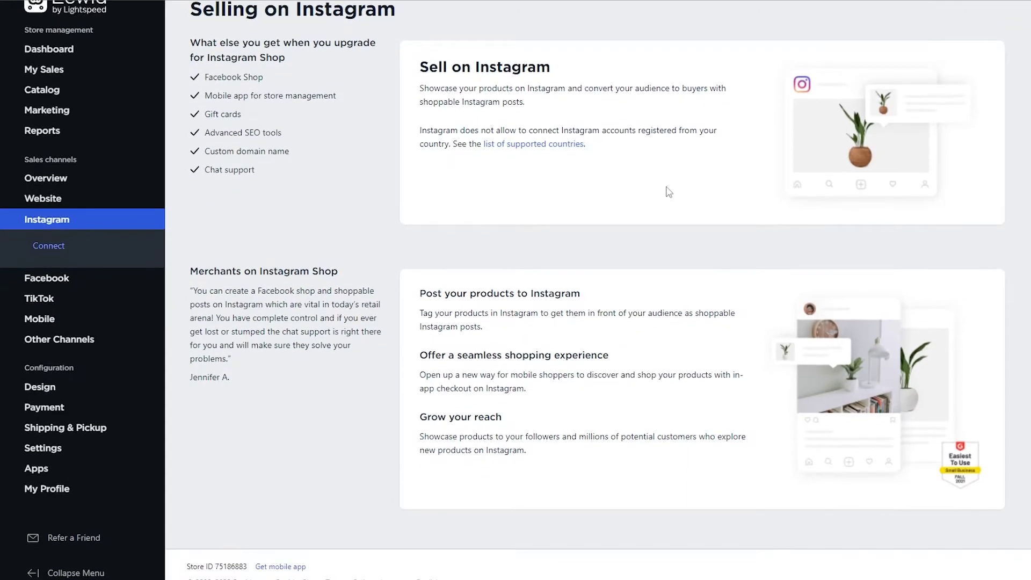
click(70, 280)
click(72, 324)
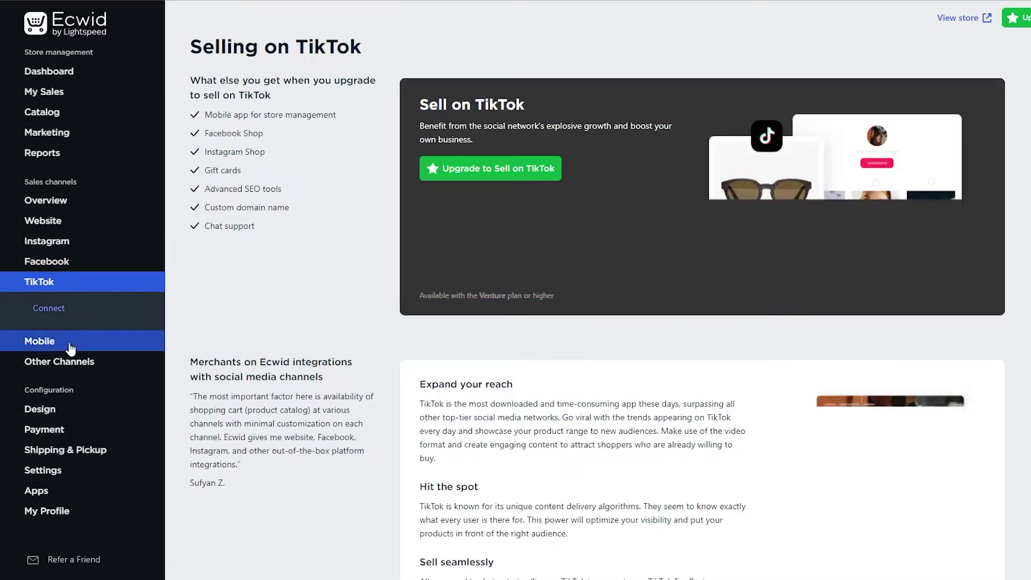
click(68, 339)
right_click(68, 339)
click(224, 307)
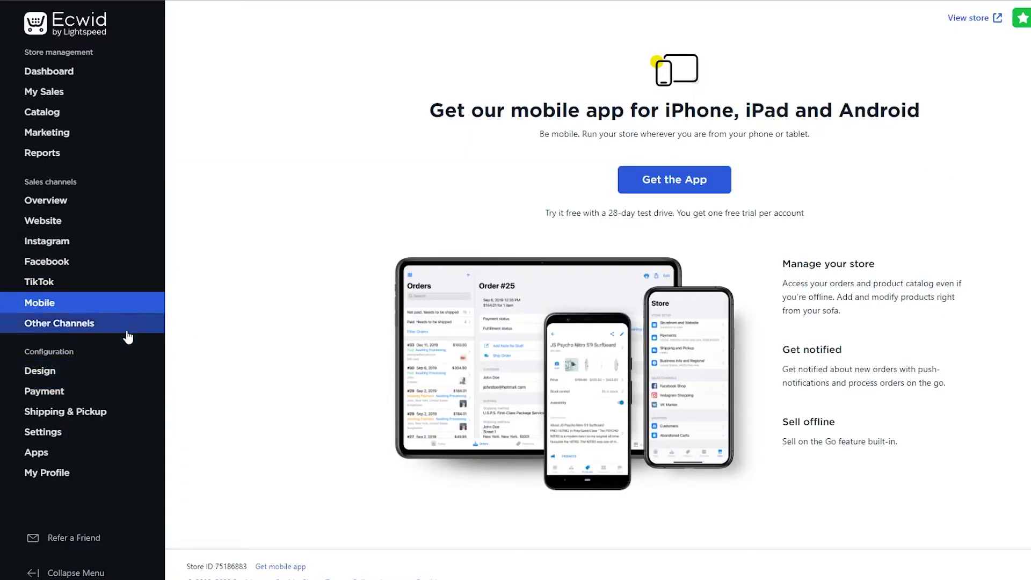
Look over the other sales channels and store design options, ending on Payment settings
click(109, 324)
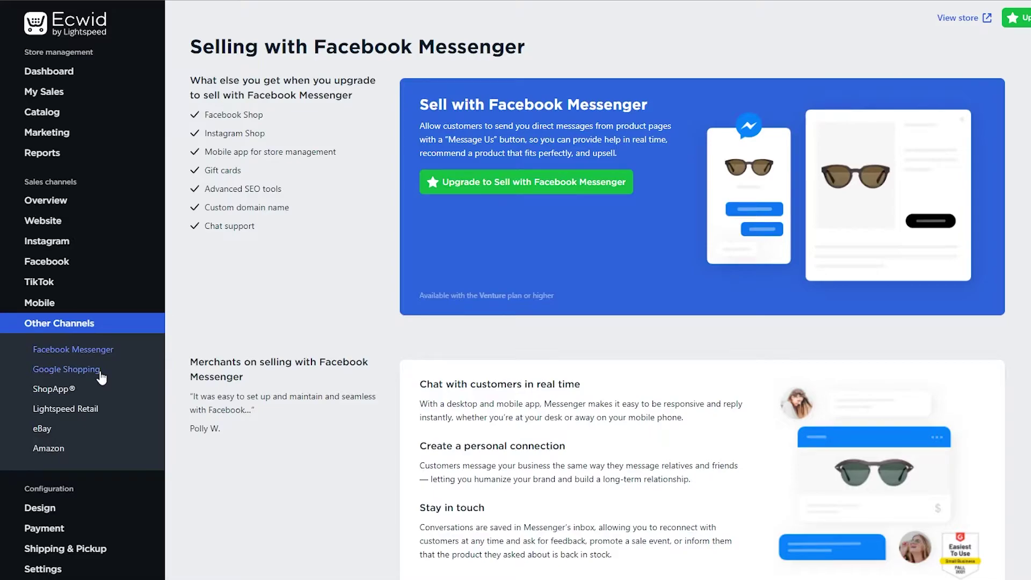
scroll(221, 316, down, 3)
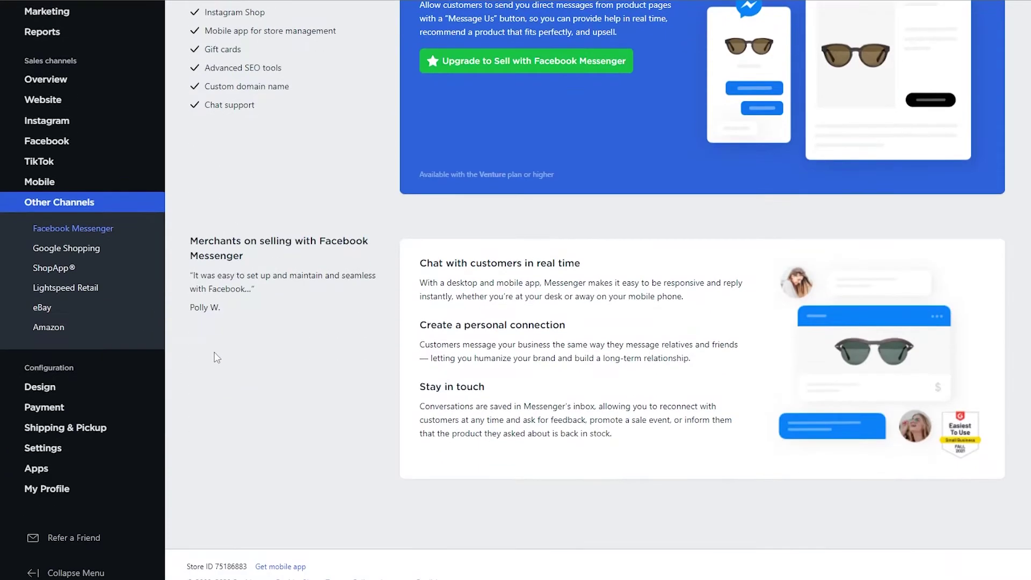
click(81, 388)
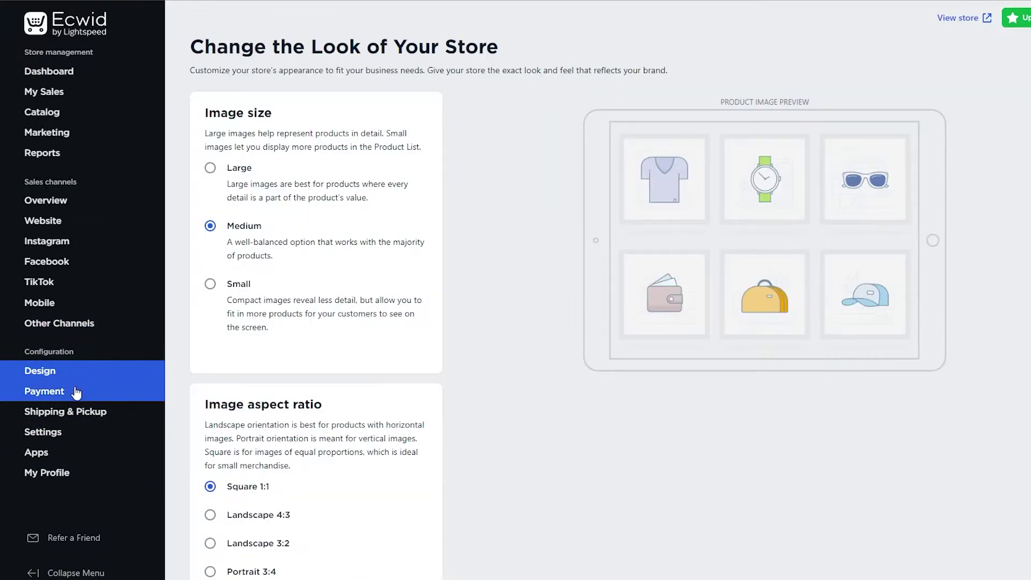
scroll(836, 226, down, 5)
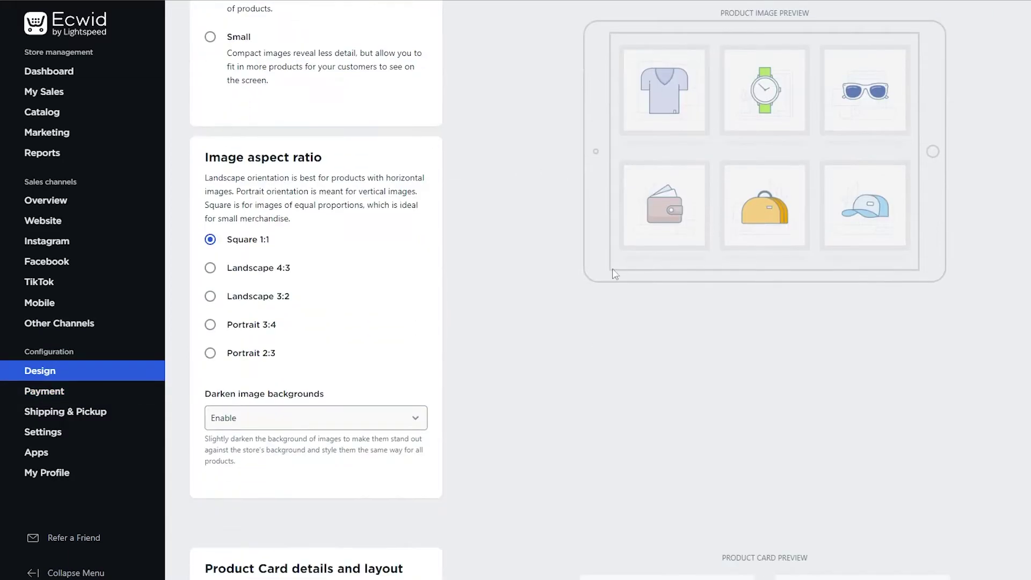
scroll(793, 235, up, 4)
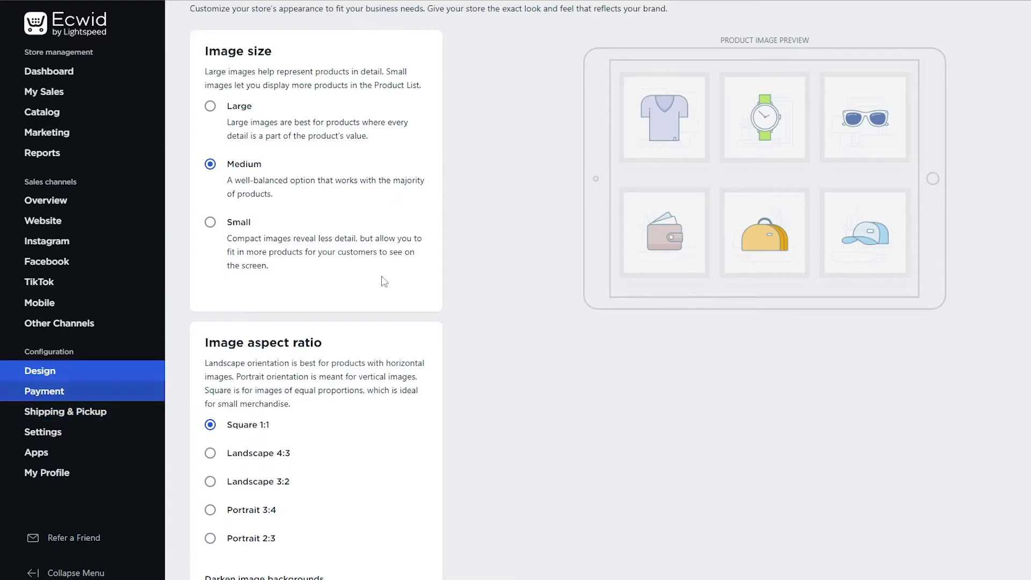
scroll(546, 333, up, 2)
click(9, 395)
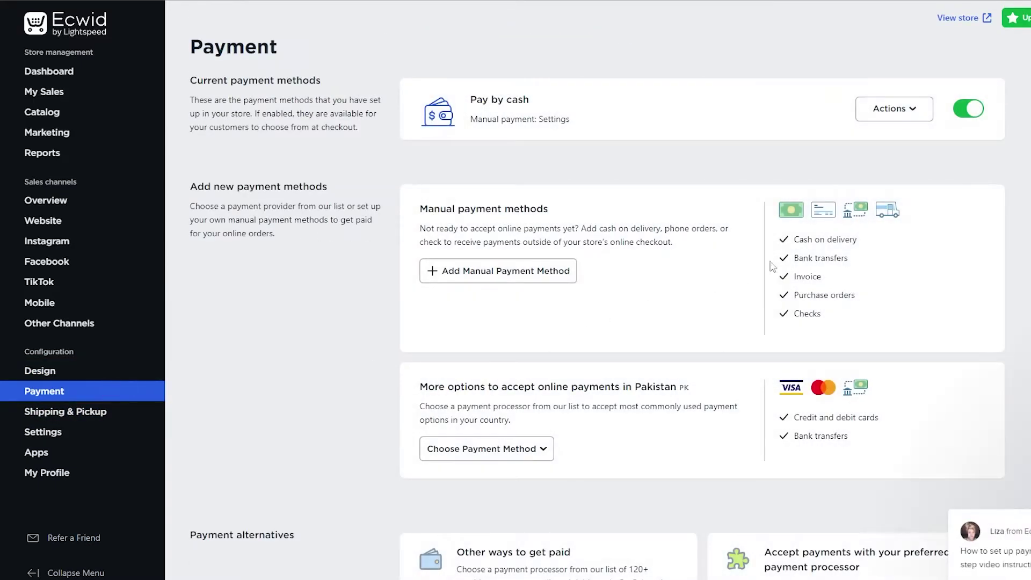
scroll(406, 119, down, 1)
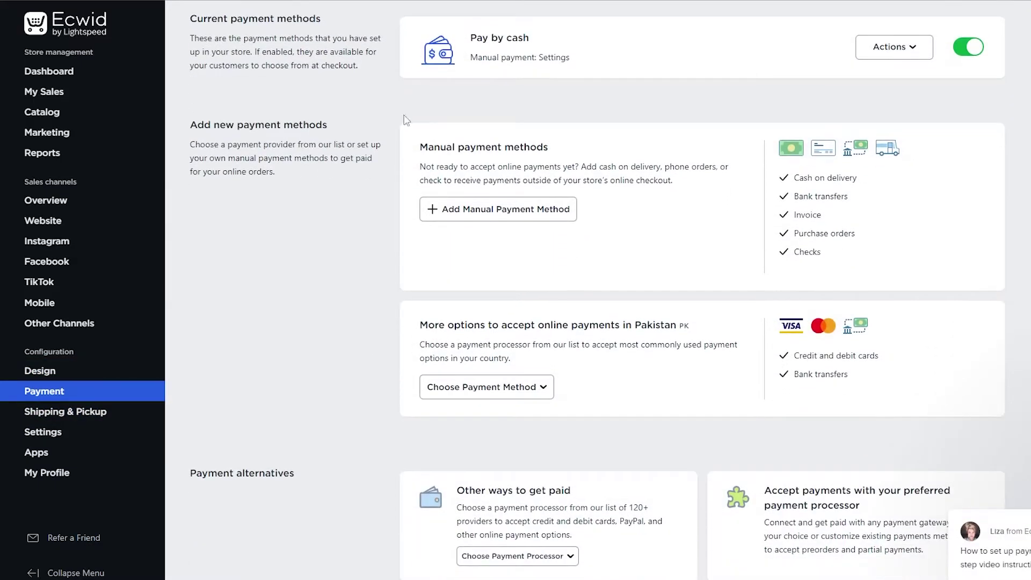
scroll(391, 201, down, 1)
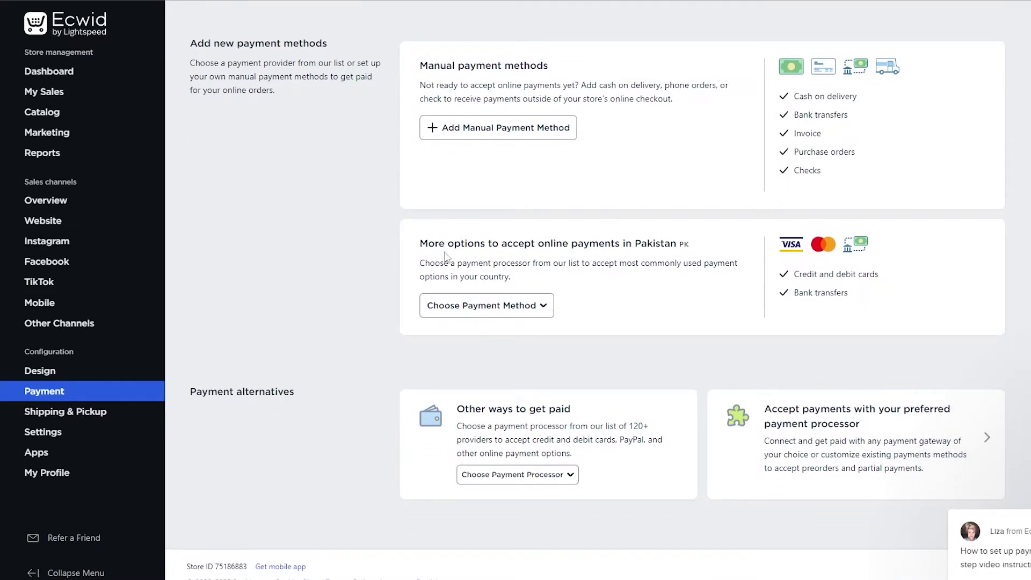
click(498, 305)
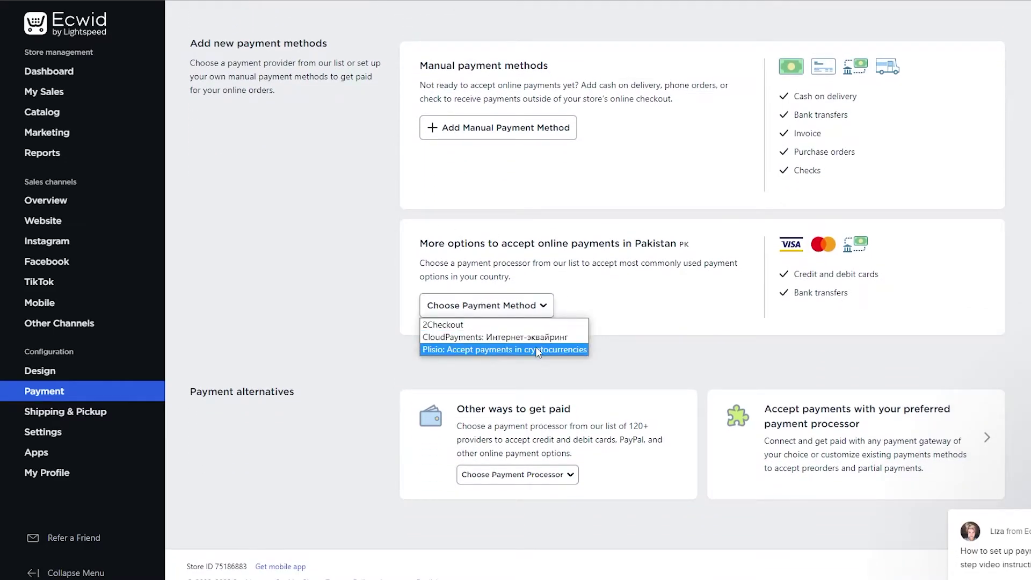
click(486, 130)
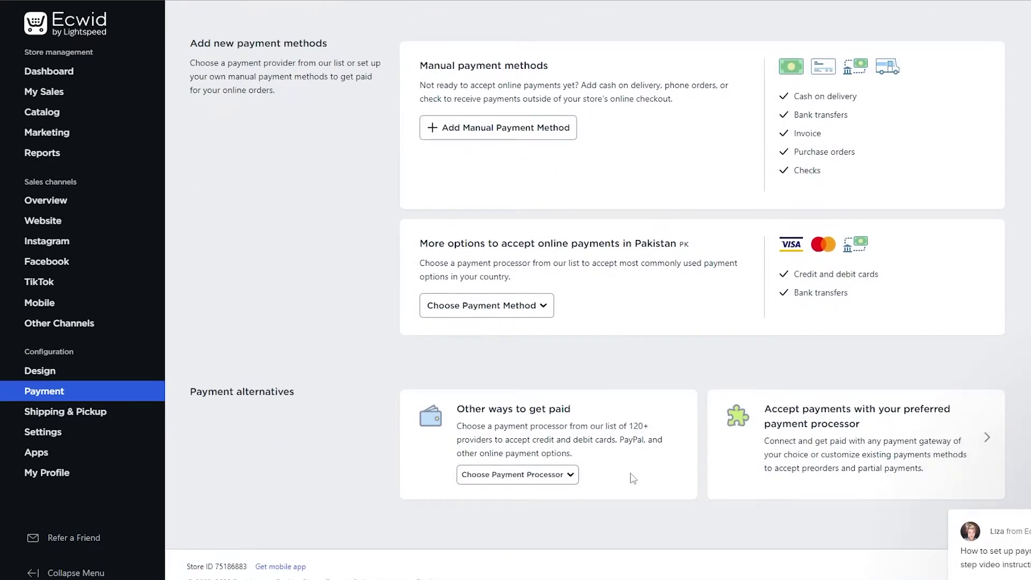
click(547, 480)
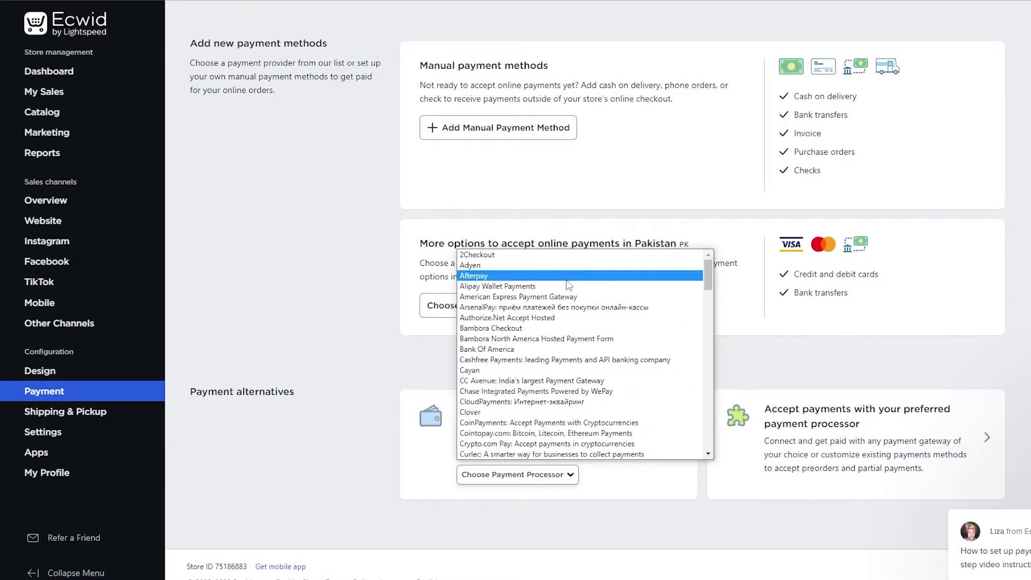
scroll(537, 344, down, 12)
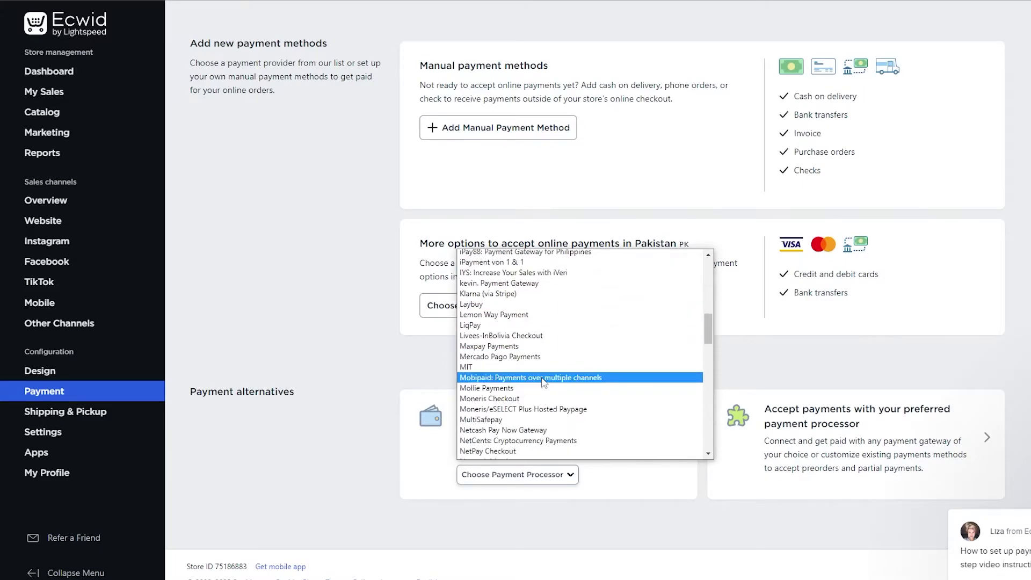
scroll(543, 382, up, 4)
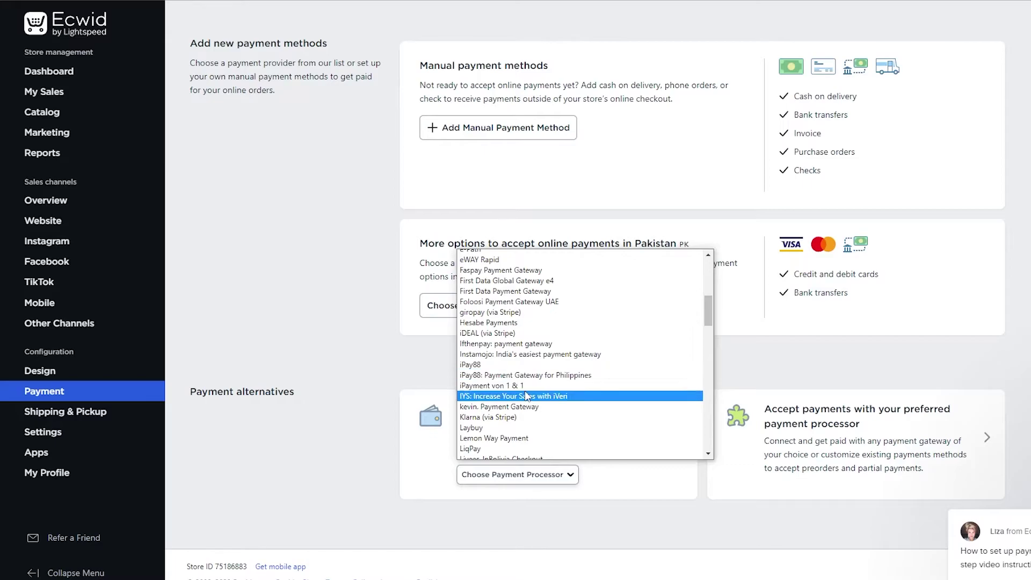
scroll(528, 391, down, 15)
scroll(527, 405, down, 10)
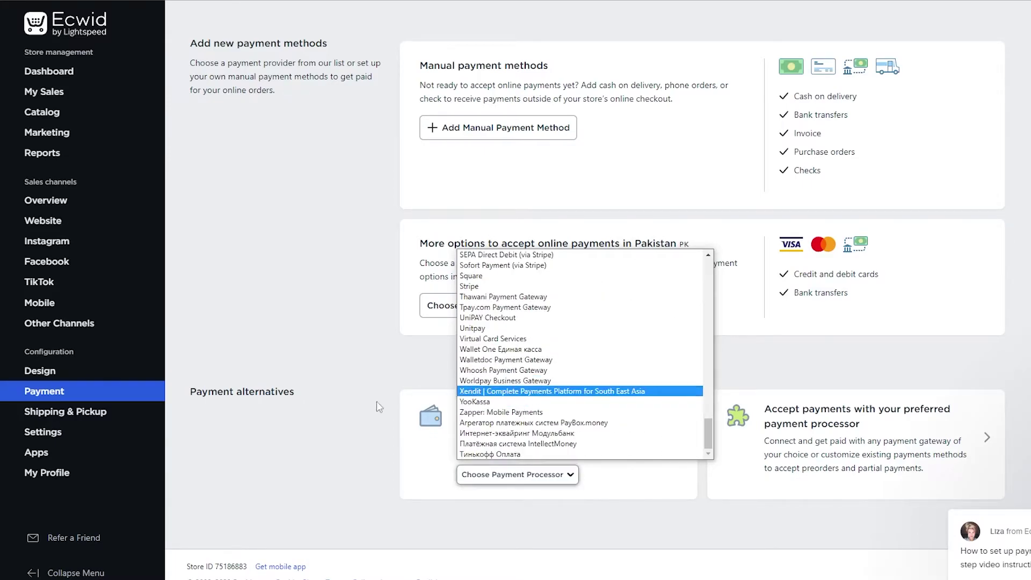
click(286, 415)
Leave Payment settings for the dashboard and return to the main website editor panel
scroll(271, 375, up, 4)
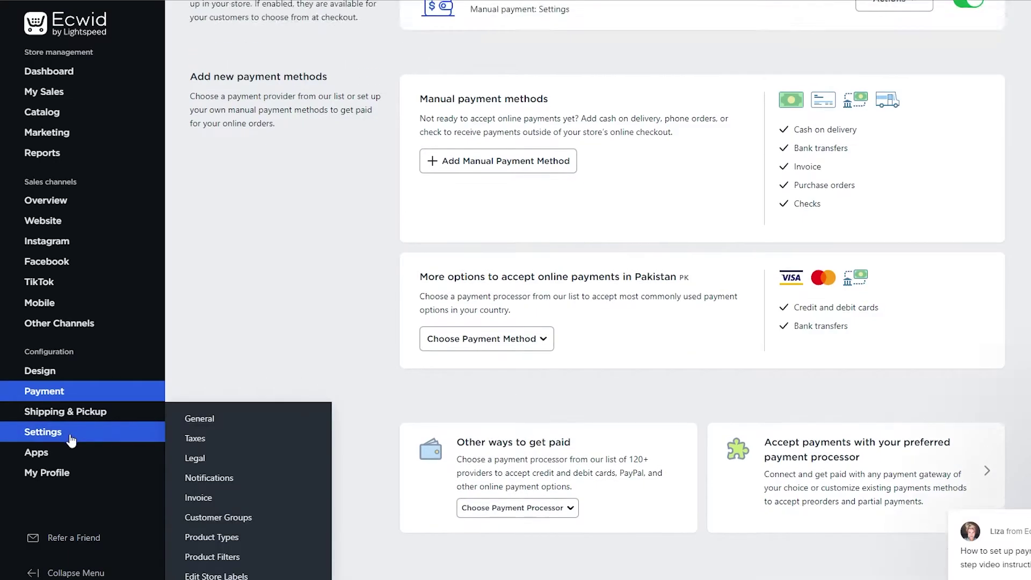
click(75, 72)
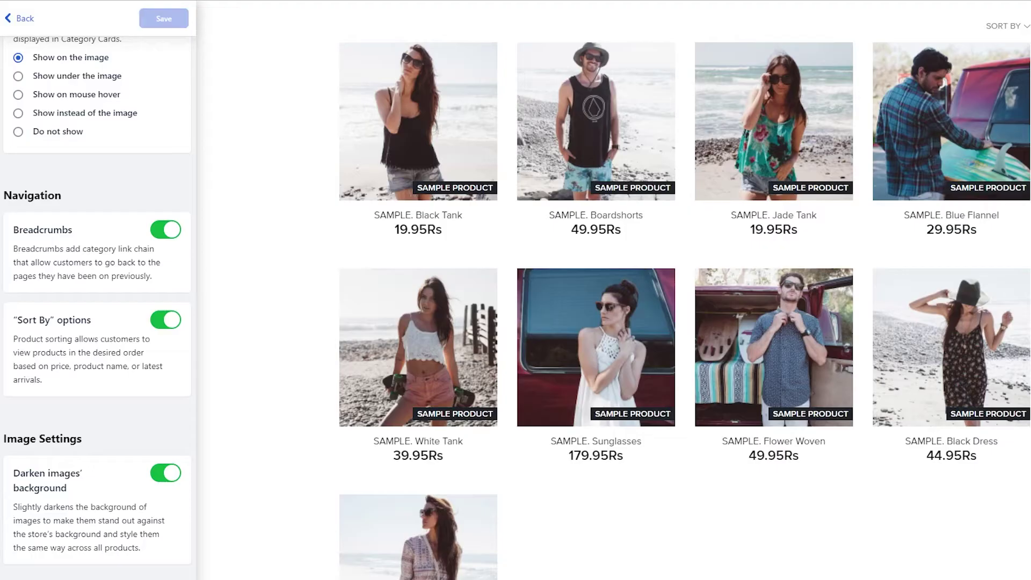
click(8, 18)
Apply the site section arrangement and open the Website Address settings
click(150, 514)
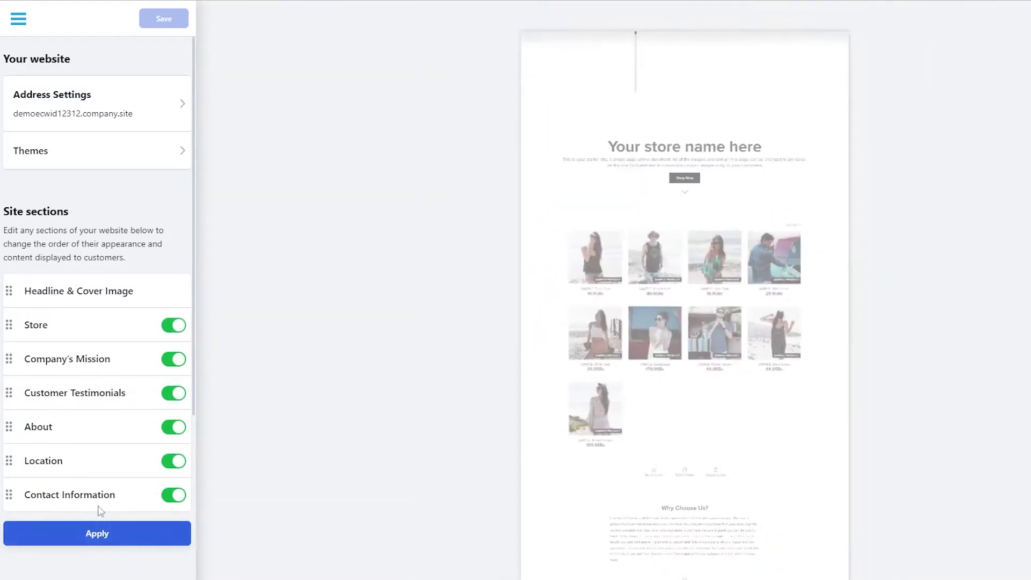
click(111, 535)
click(150, 104)
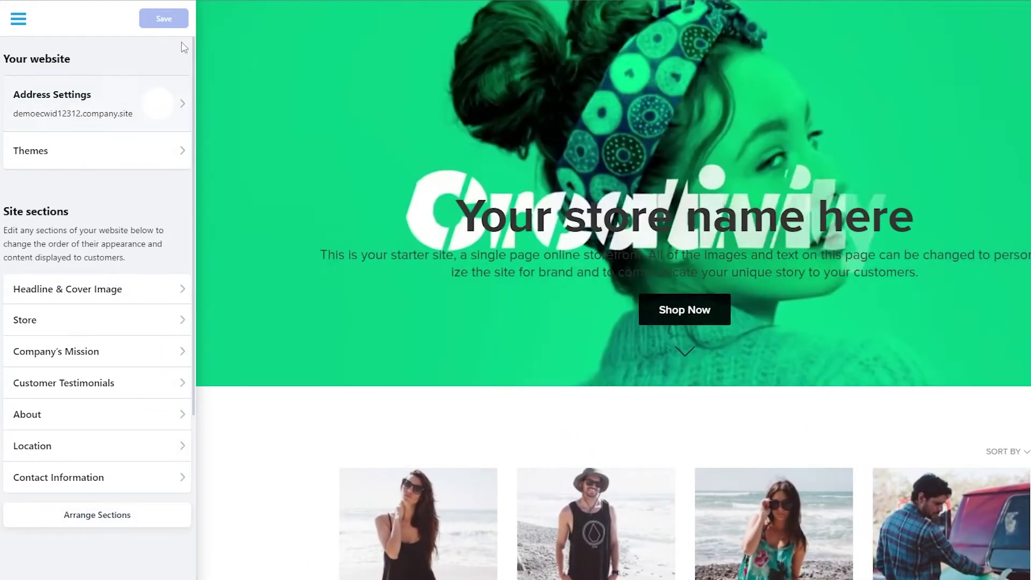
scroll(130, 208, down, 1)
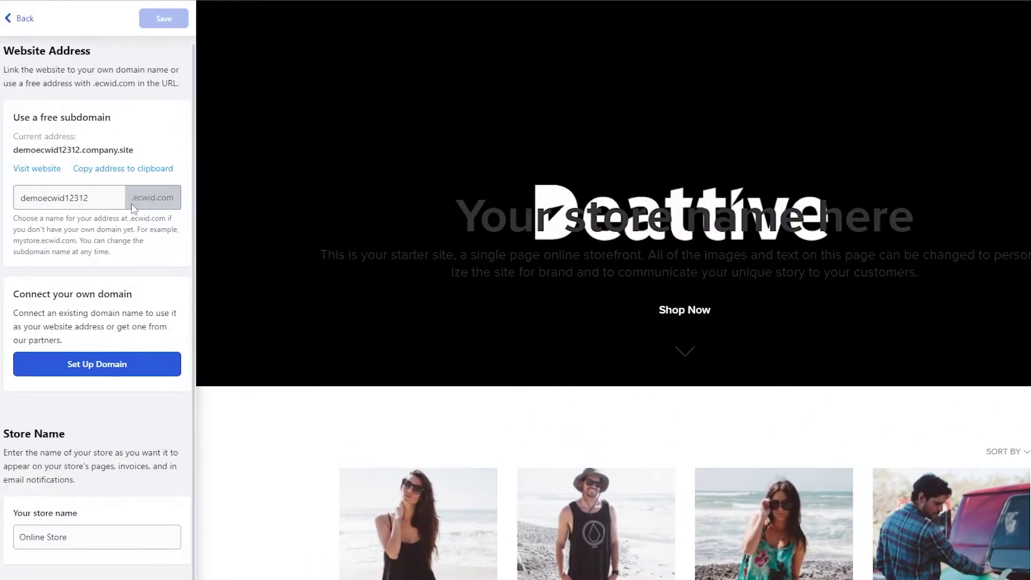
Rename the store from 'Online Store' to 'Demo store', save, and visit the live website
triple_click(76, 539)
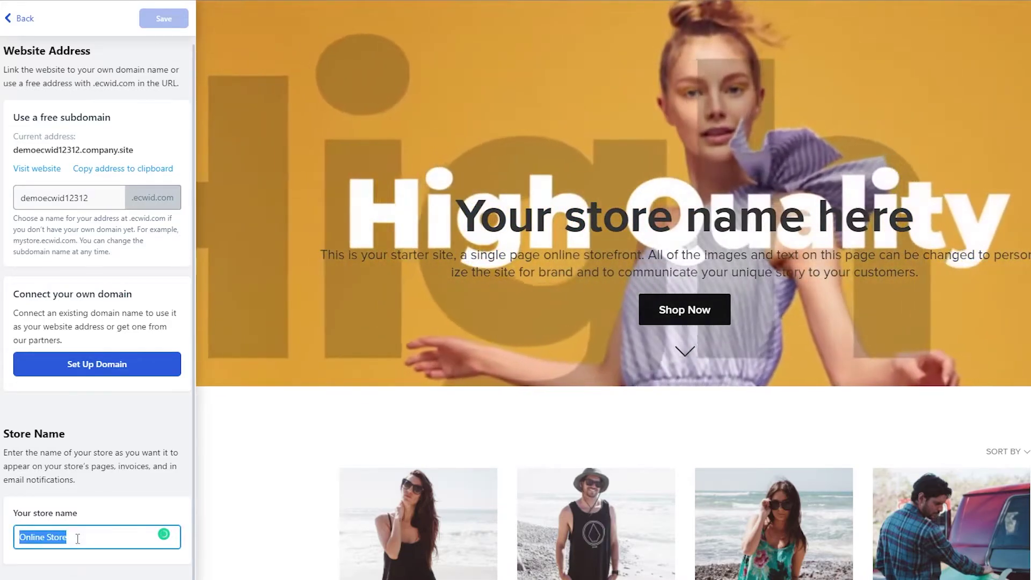
text(Ce)
text(mo store)
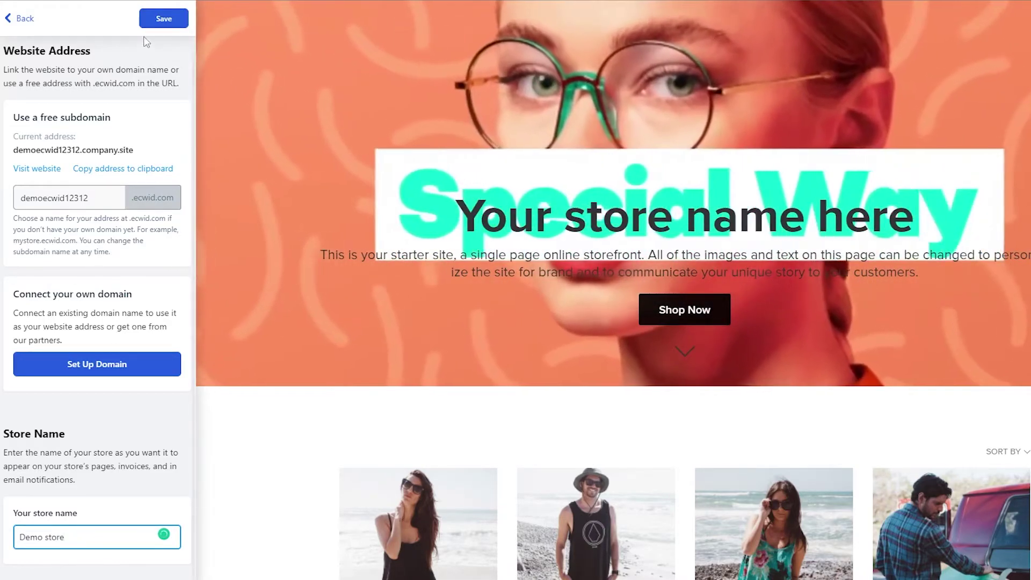
click(162, 19)
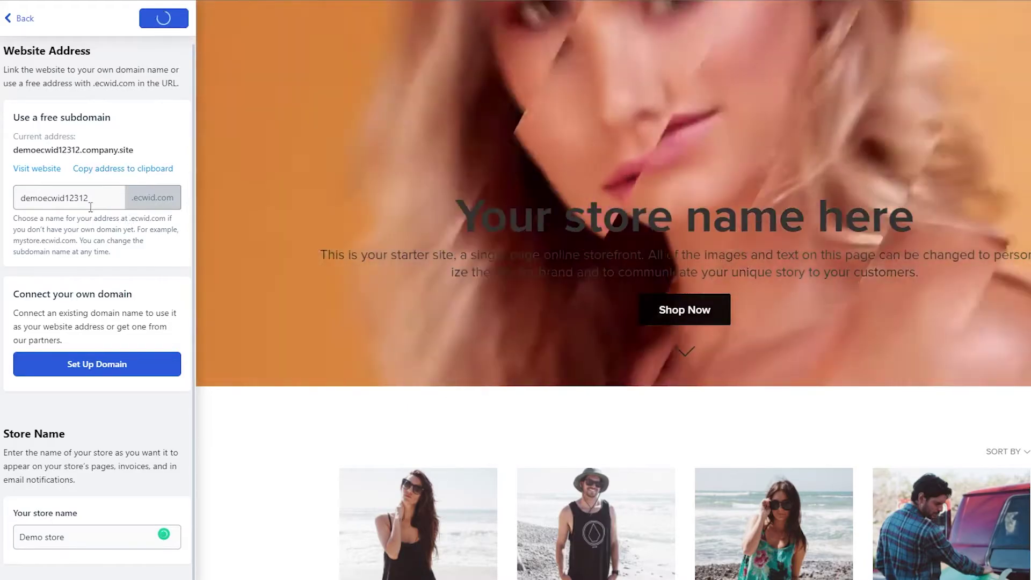
click(47, 170)
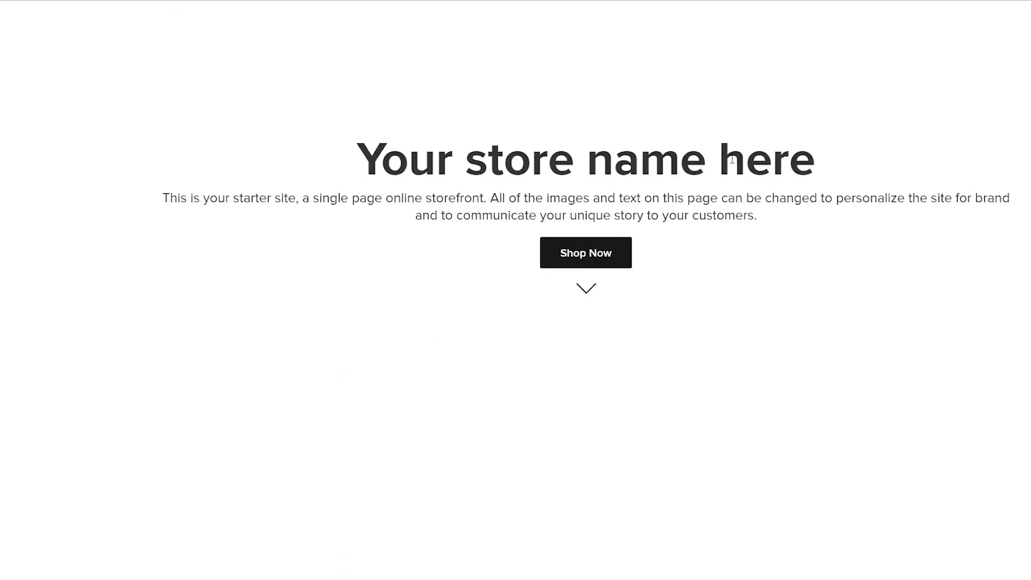
Scroll through the live storefront's sample products
scroll(735, 161, down, 20)
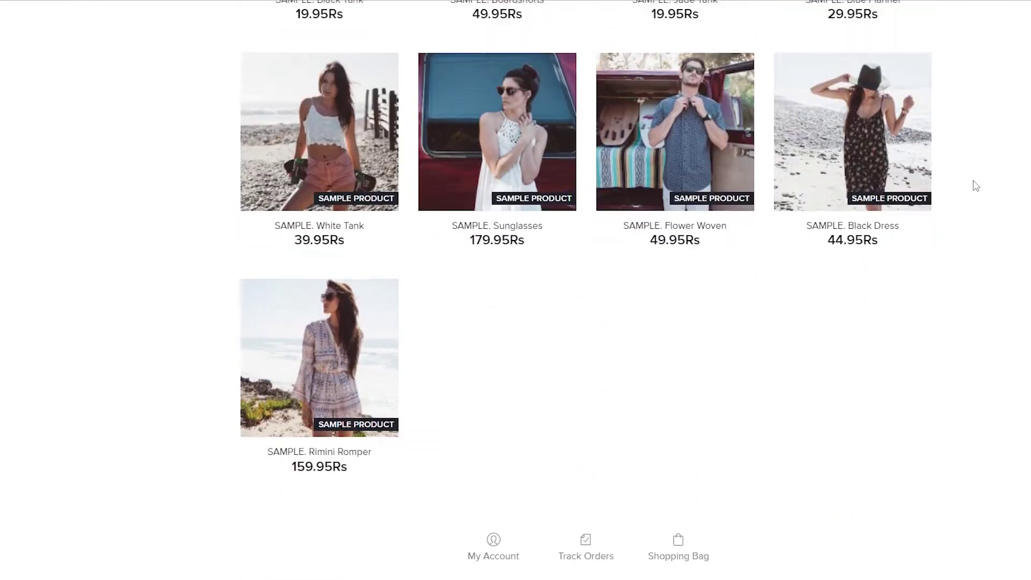
scroll(976, 184, up, 20)
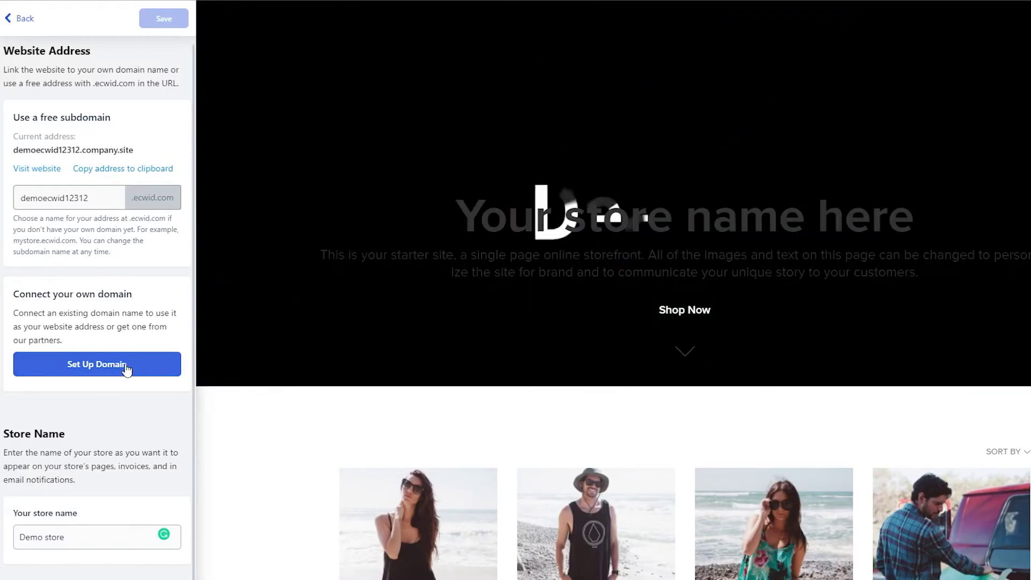
Start custom domain setup and focus the Instant Site URL subdomain field
click(93, 370)
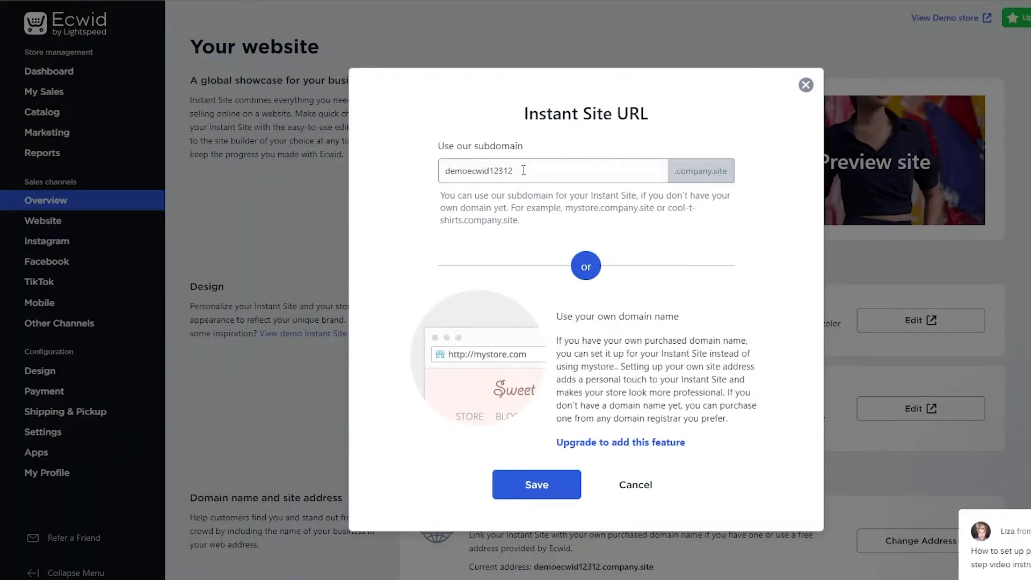
click(530, 171)
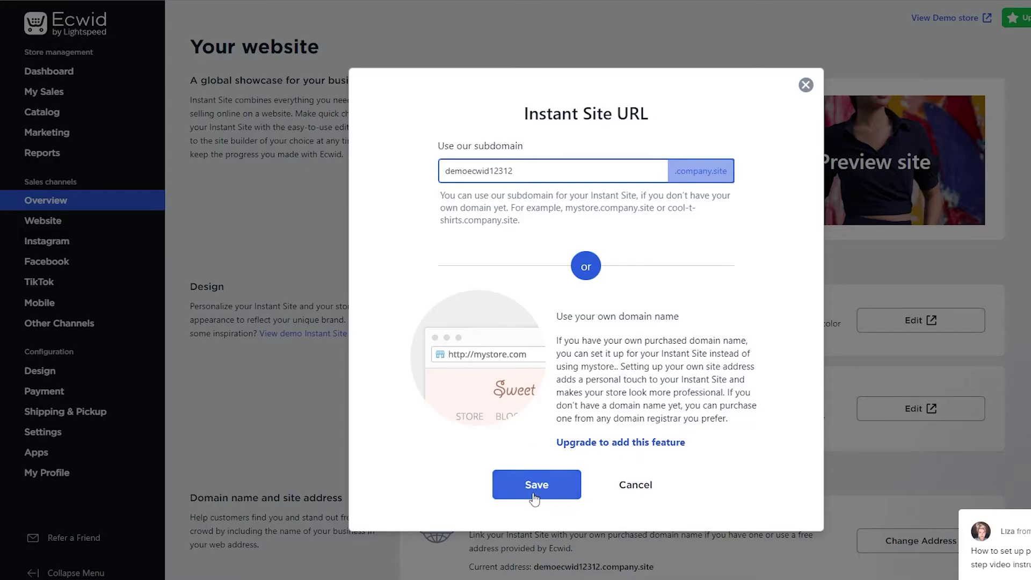
click(621, 452)
click(619, 446)
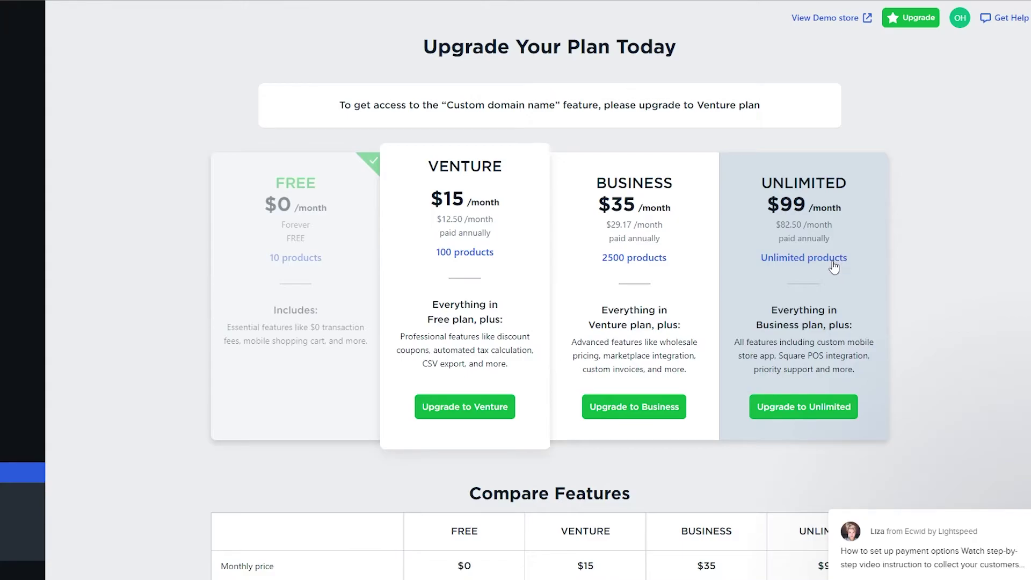
scroll(833, 267, down, 9)
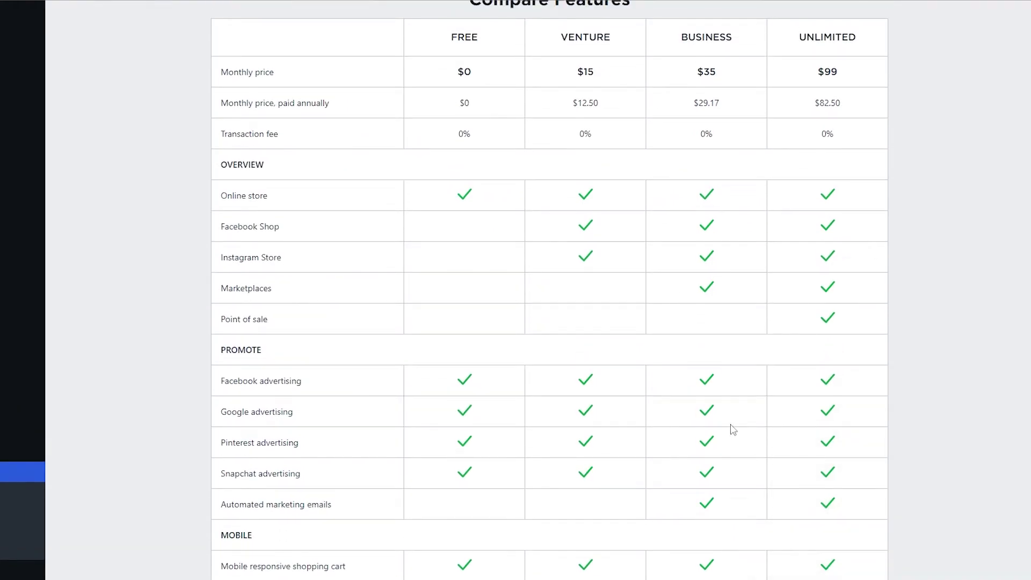
scroll(733, 430, down, 15)
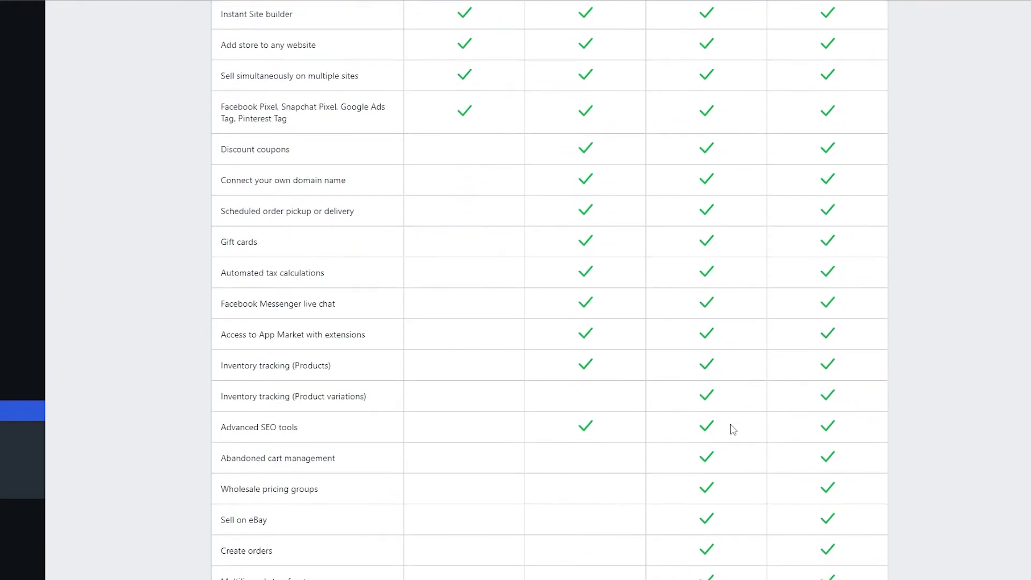
scroll(733, 430, down, 6)
scroll(736, 424, up, 16)
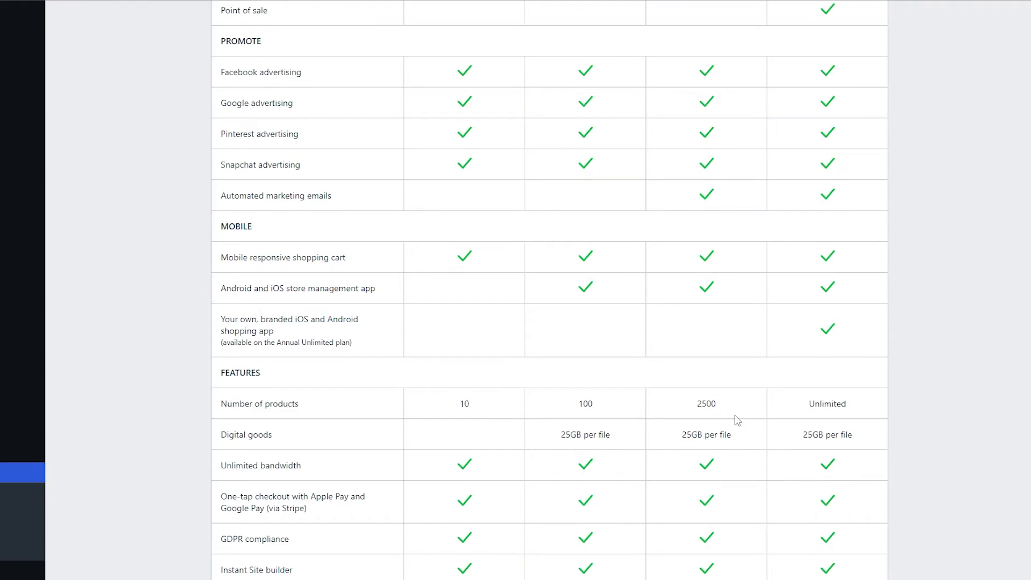
scroll(737, 419, up, 1)
scroll(736, 420, up, 9)
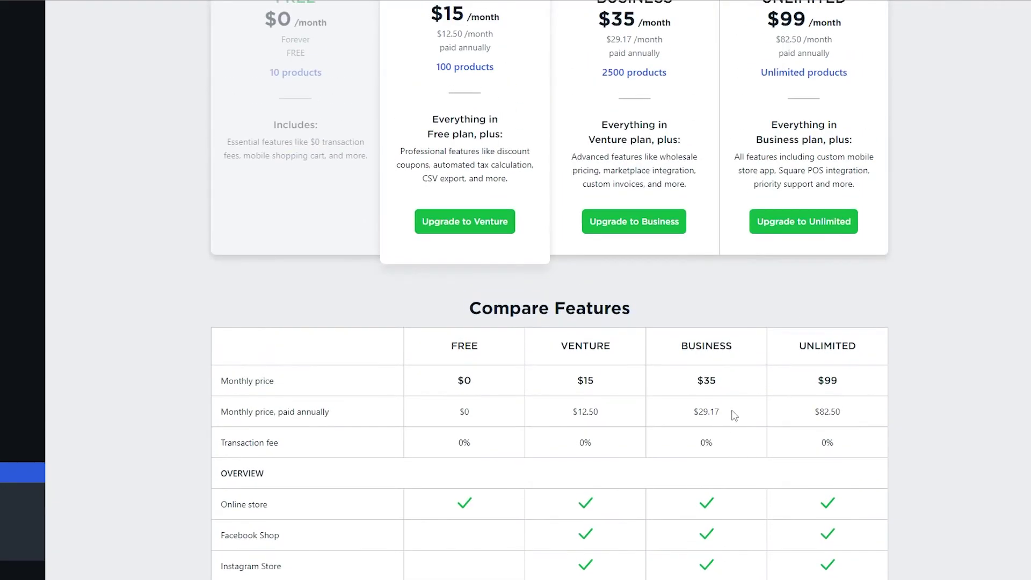
scroll(734, 408, down, 4)
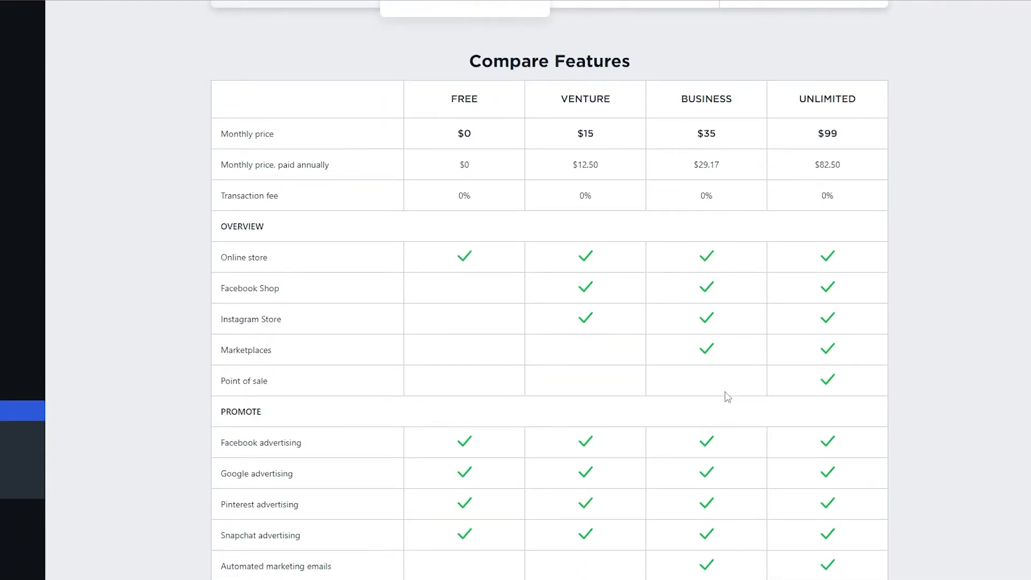
scroll(728, 397, down, 8)
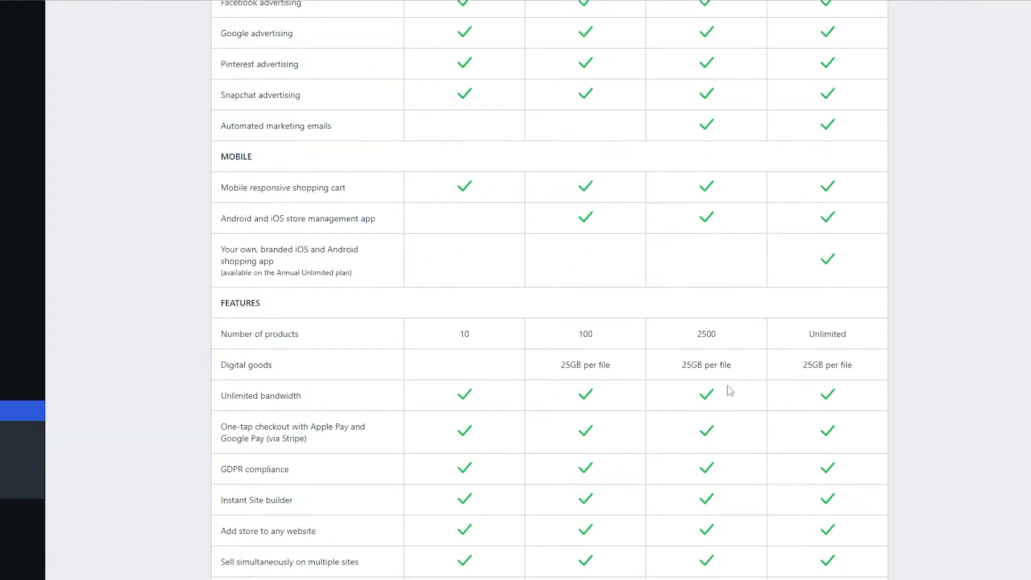
scroll(729, 389, down, 12)
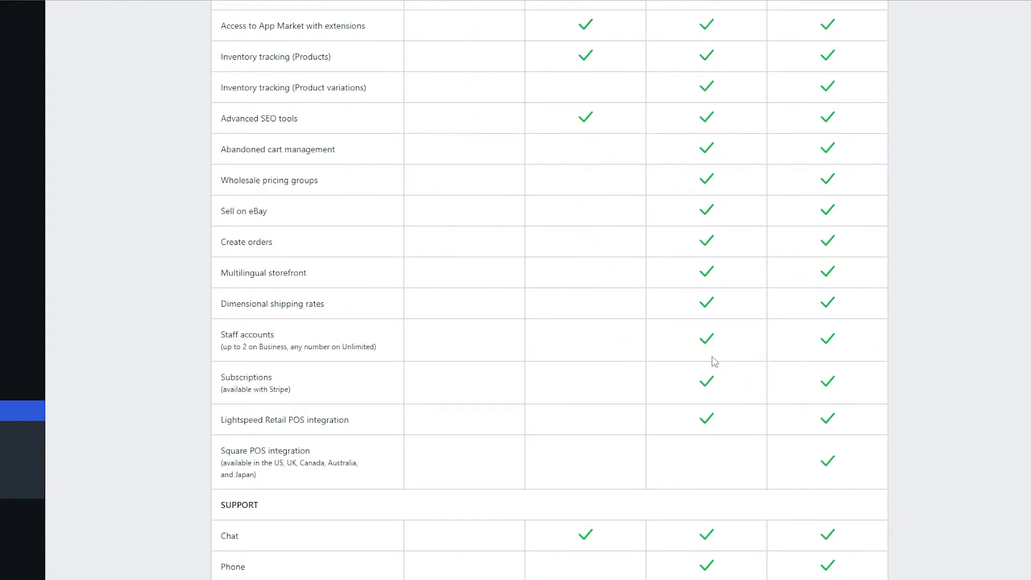
scroll(715, 361, down, 10)
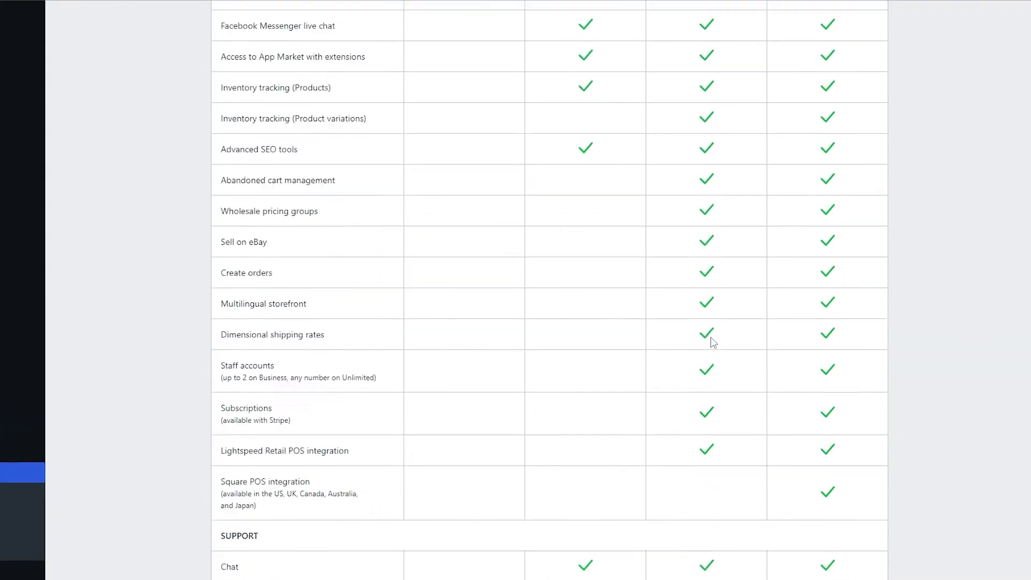
scroll(713, 342, up, 3)
scroll(713, 341, up, 12)
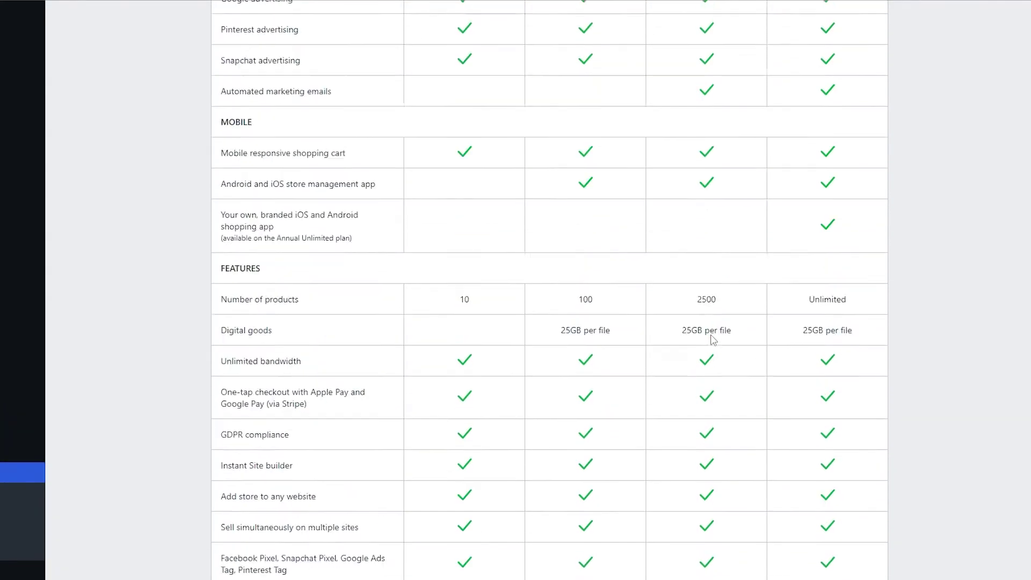
scroll(714, 339, up, 3)
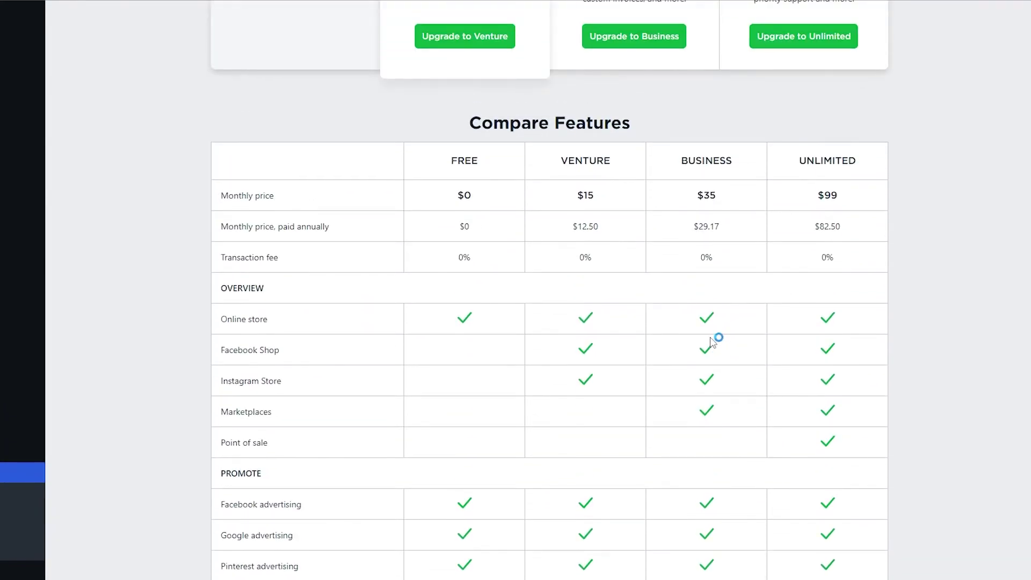
scroll(537, 386, down, 8)
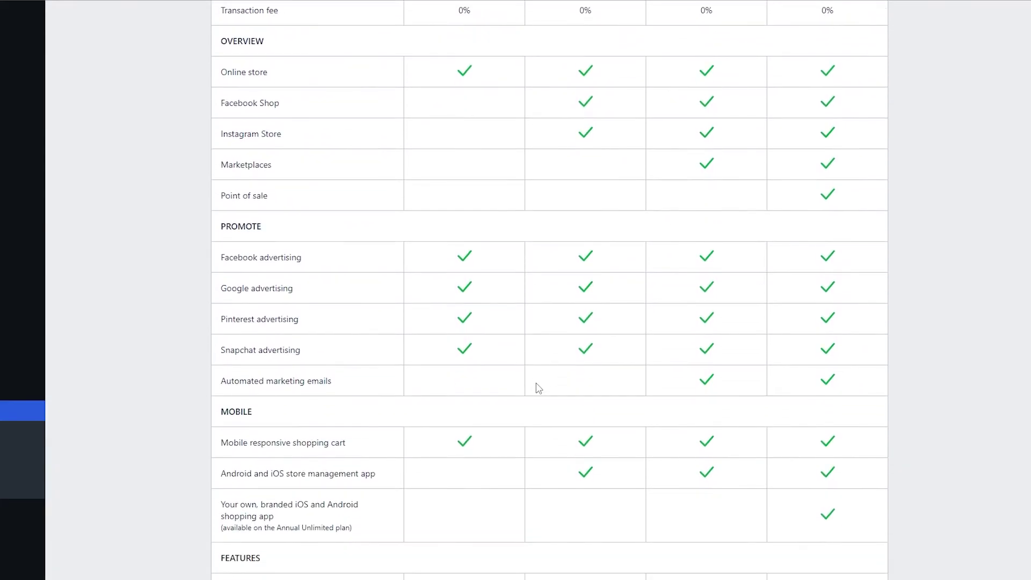
scroll(539, 388, up, 9)
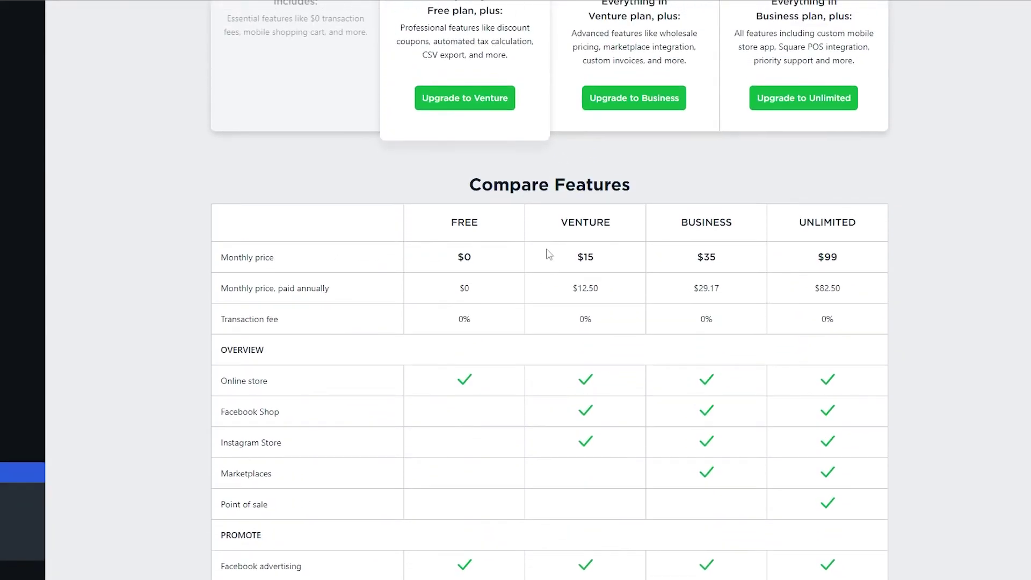
drag(553, 229, 616, 231)
scroll(458, 200, up, 4)
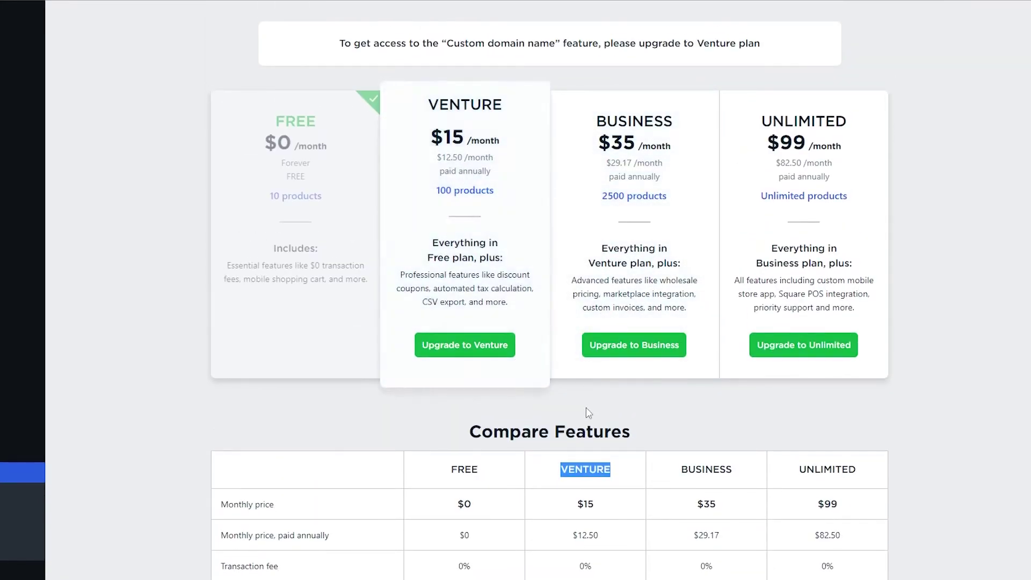
scroll(585, 407, down, 2)
scroll(584, 404, down, 4)
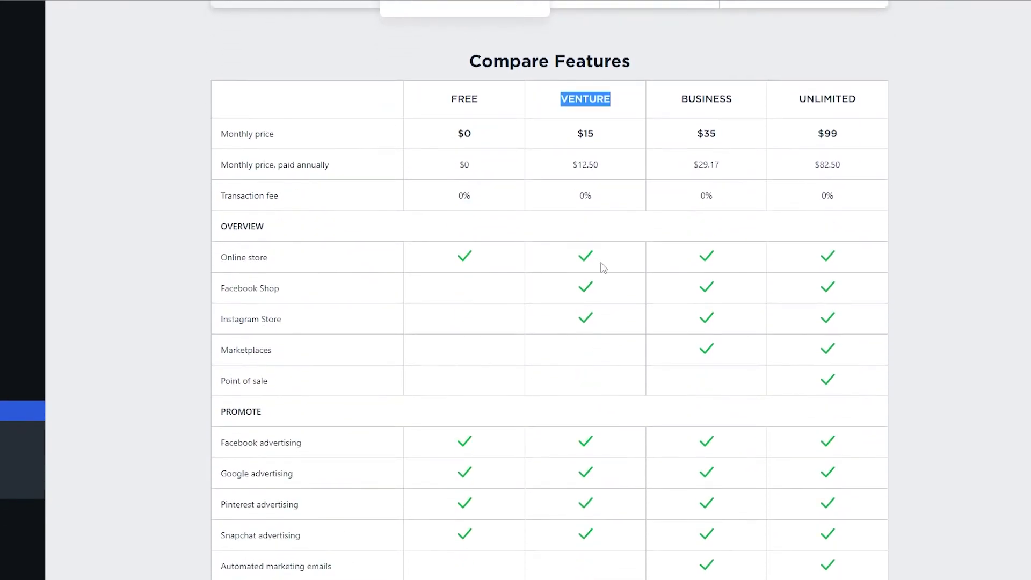
drag(258, 290, 272, 337)
scroll(430, 340, down, 3)
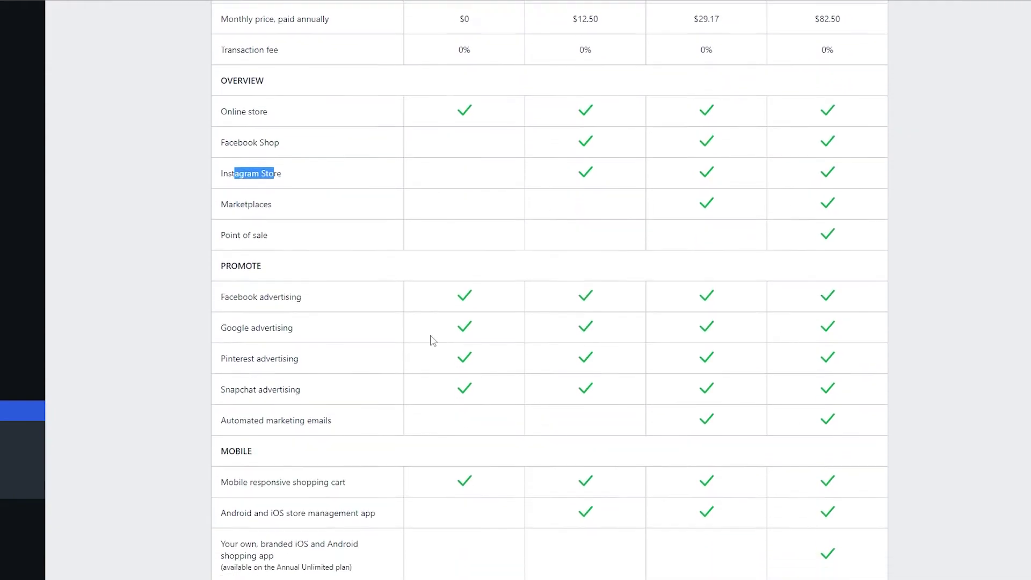
drag(235, 275, 264, 300)
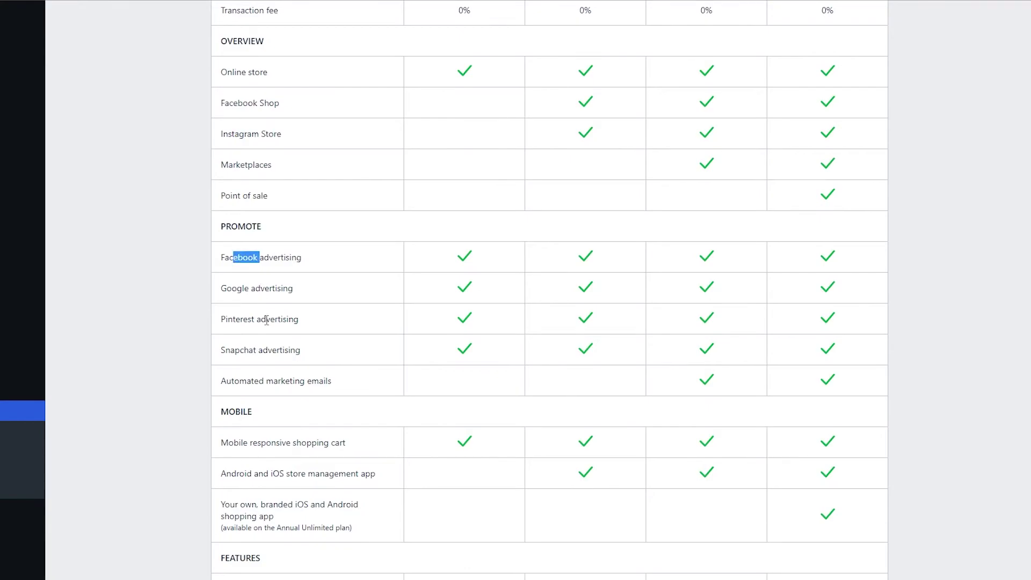
scroll(617, 360, down, 5)
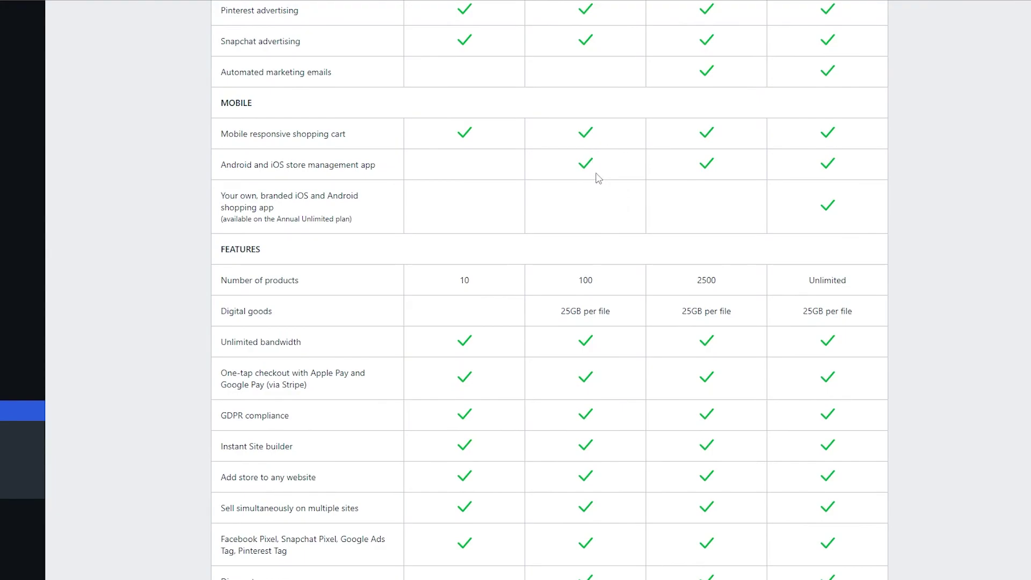
scroll(585, 231, down, 2)
scroll(583, 282, down, 2)
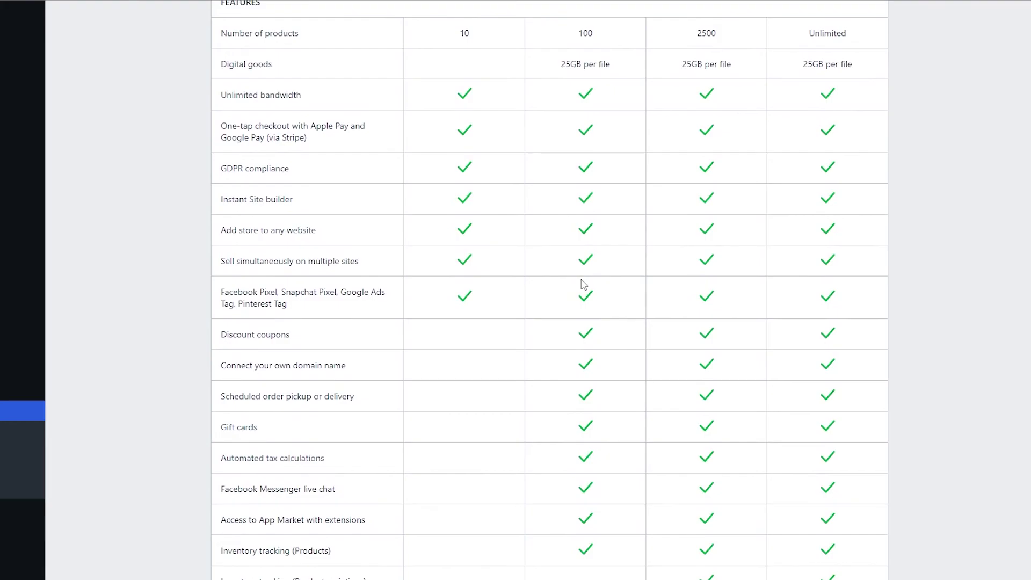
scroll(583, 285, down, 4)
scroll(584, 285, down, 2)
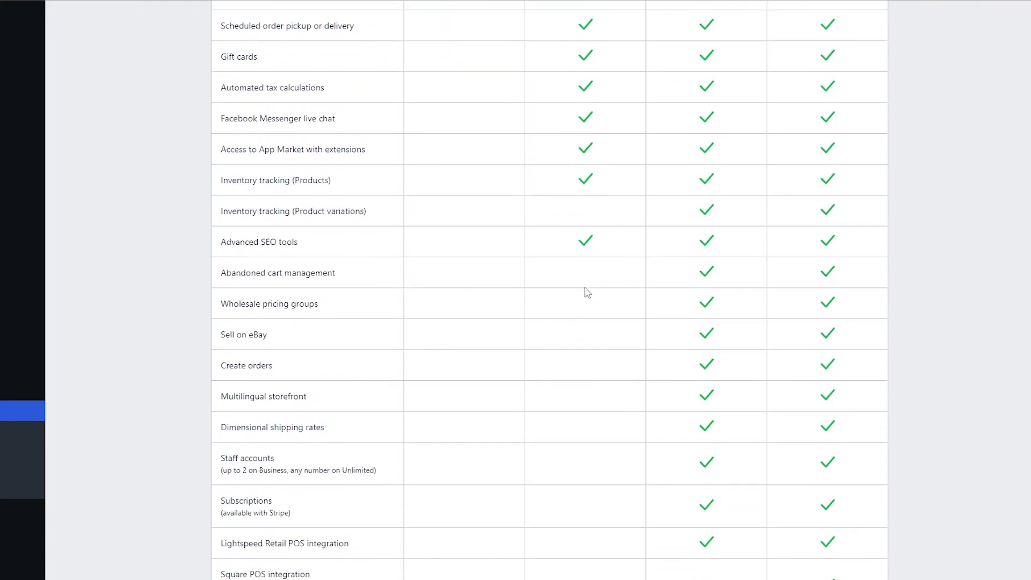
scroll(588, 293, down, 4)
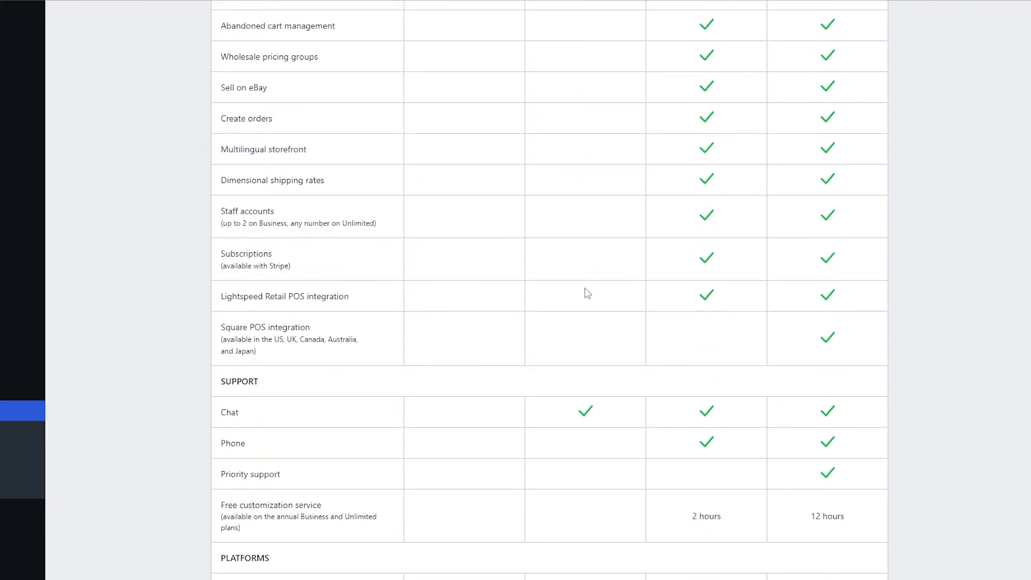
scroll(575, 306, up, 20)
scroll(586, 337, up, 2)
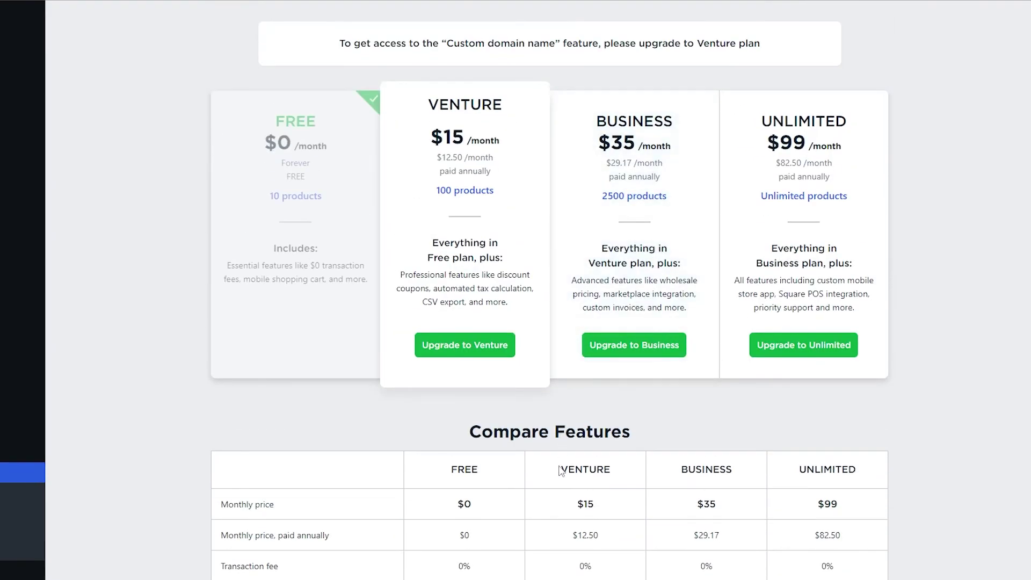
drag(560, 471, 617, 468)
scroll(570, 487, down, 2)
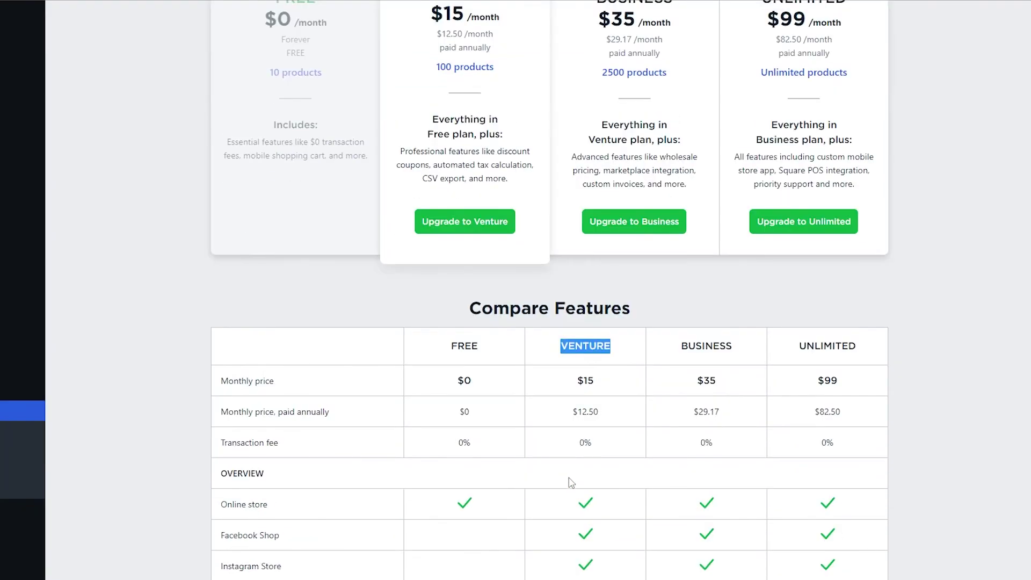
drag(675, 353, 950, 340)
click(794, 370)
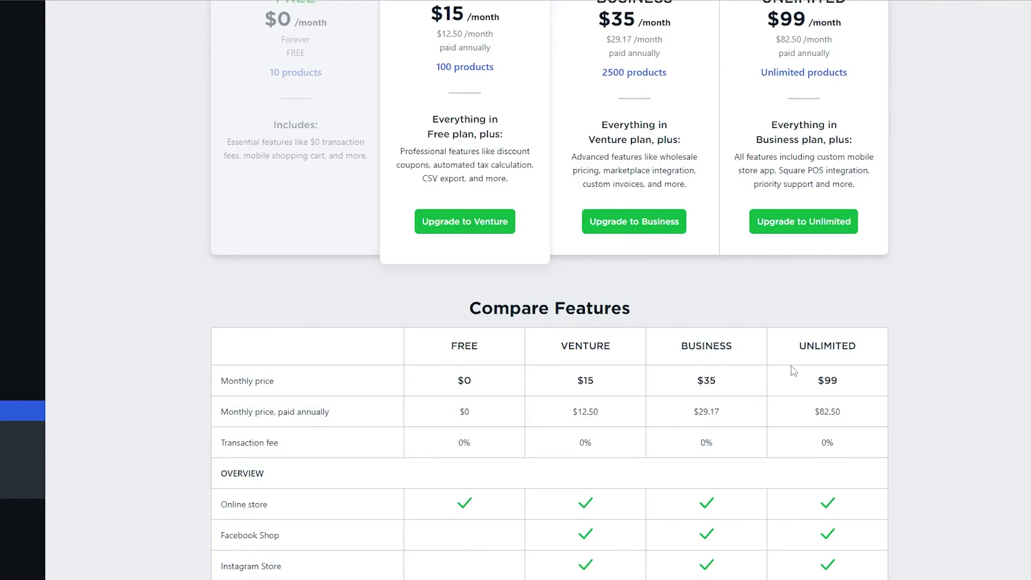
drag(558, 349, 629, 349)
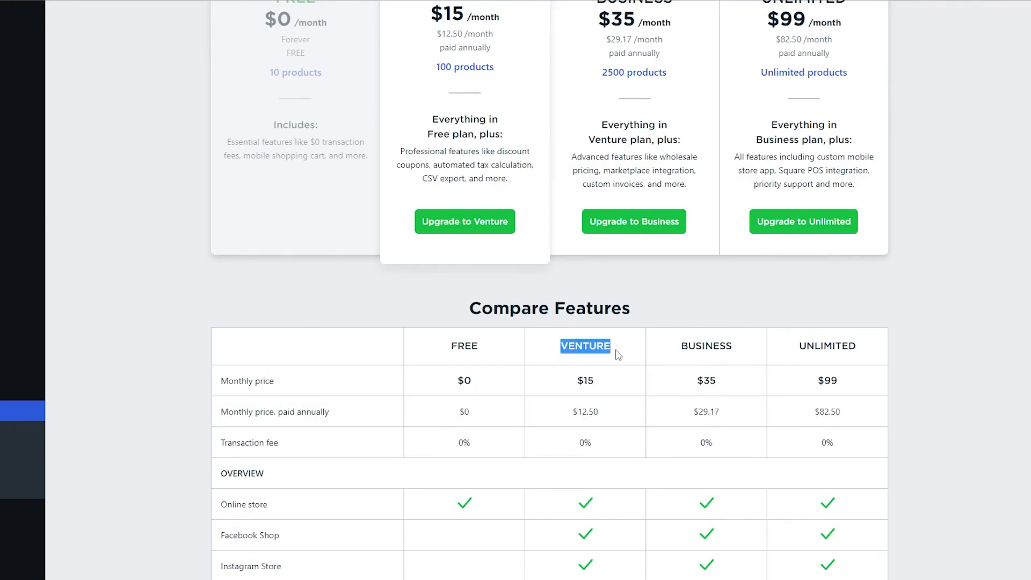
scroll(617, 354, up, 3)
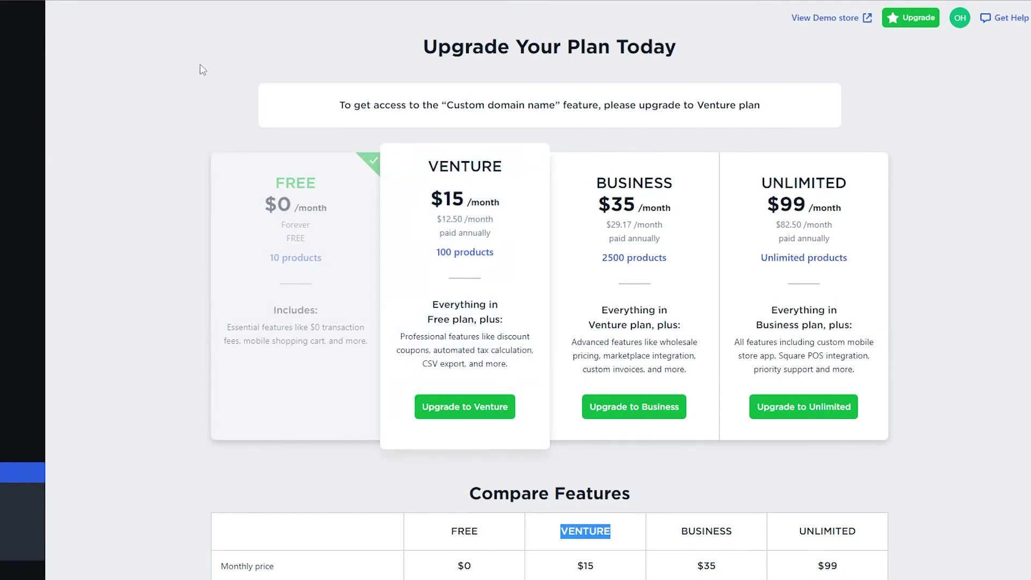